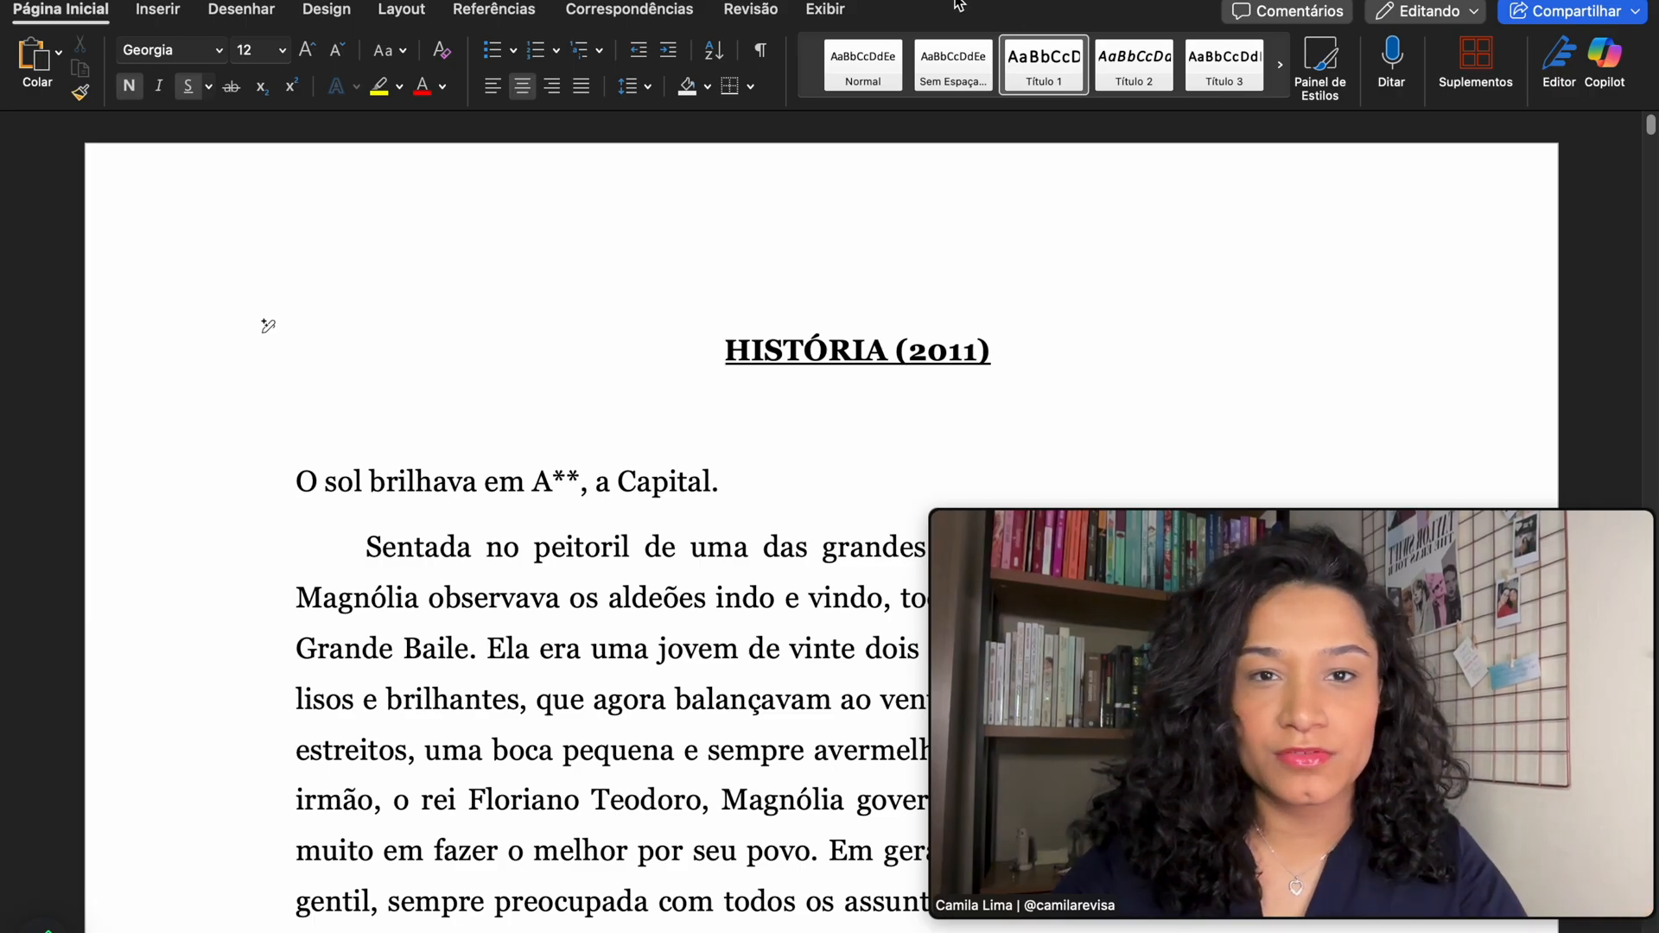
# - Delete the extra space after 'peitoril' and bring the insertion point back to the top
pyautogui.scroll(-1, 474, 713)
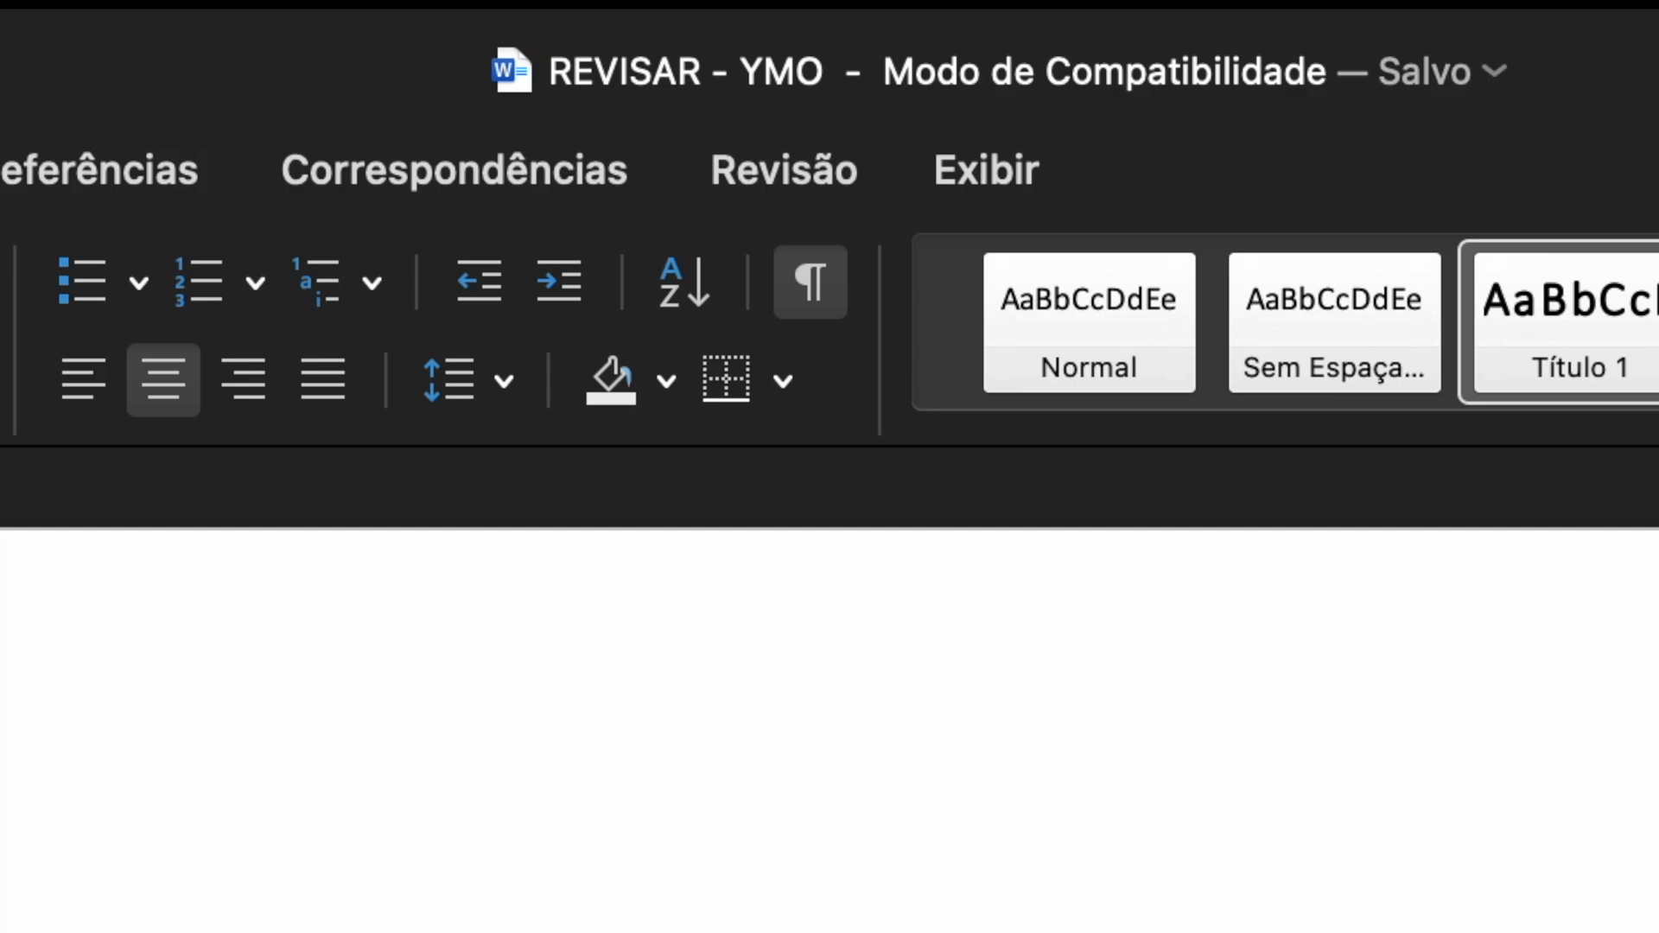
pyautogui.scroll(-5, 750, 417)
pyautogui.scroll(5, 752, 417)
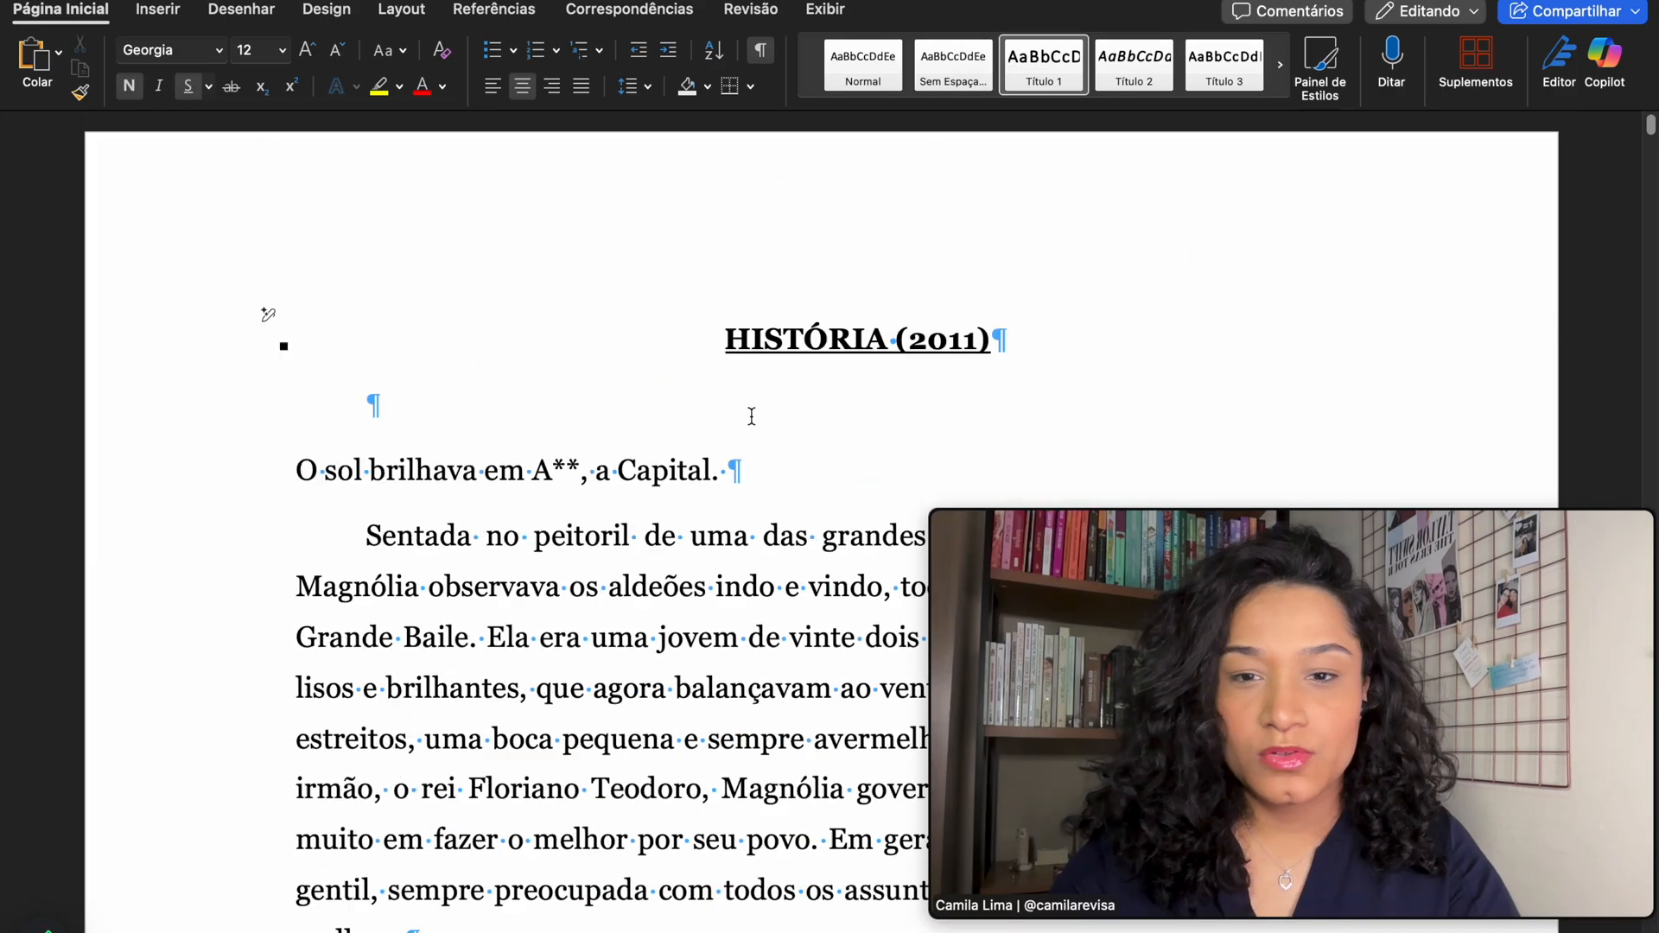
pyautogui.scroll(5, 751, 417)
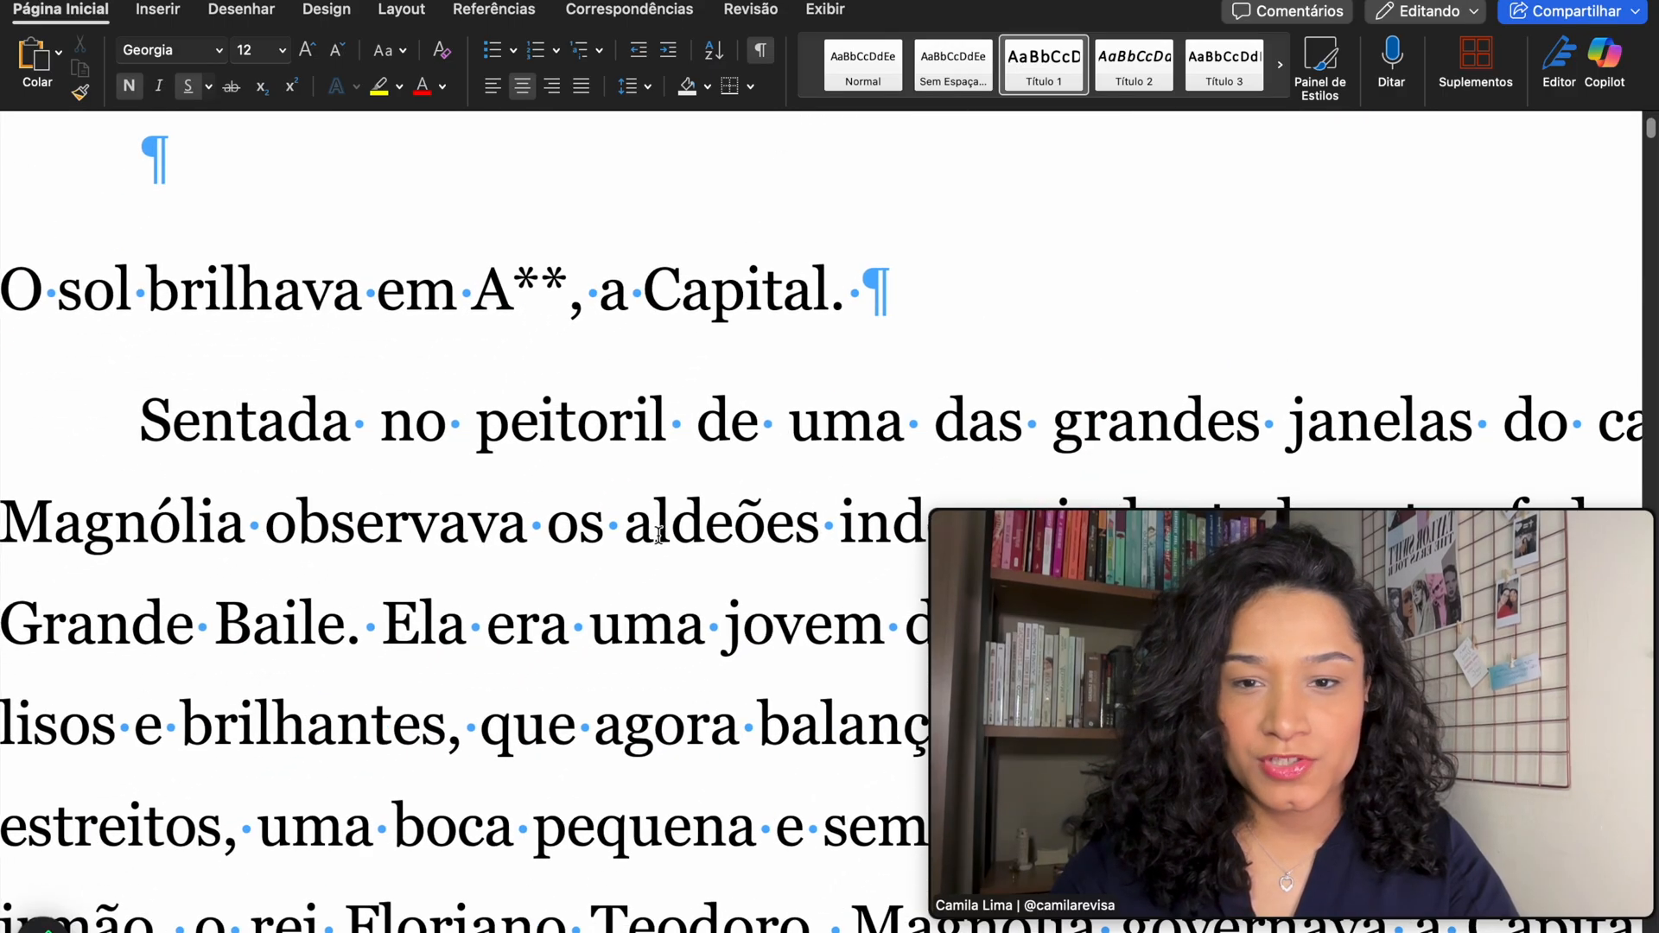
pyautogui.click(696, 423)
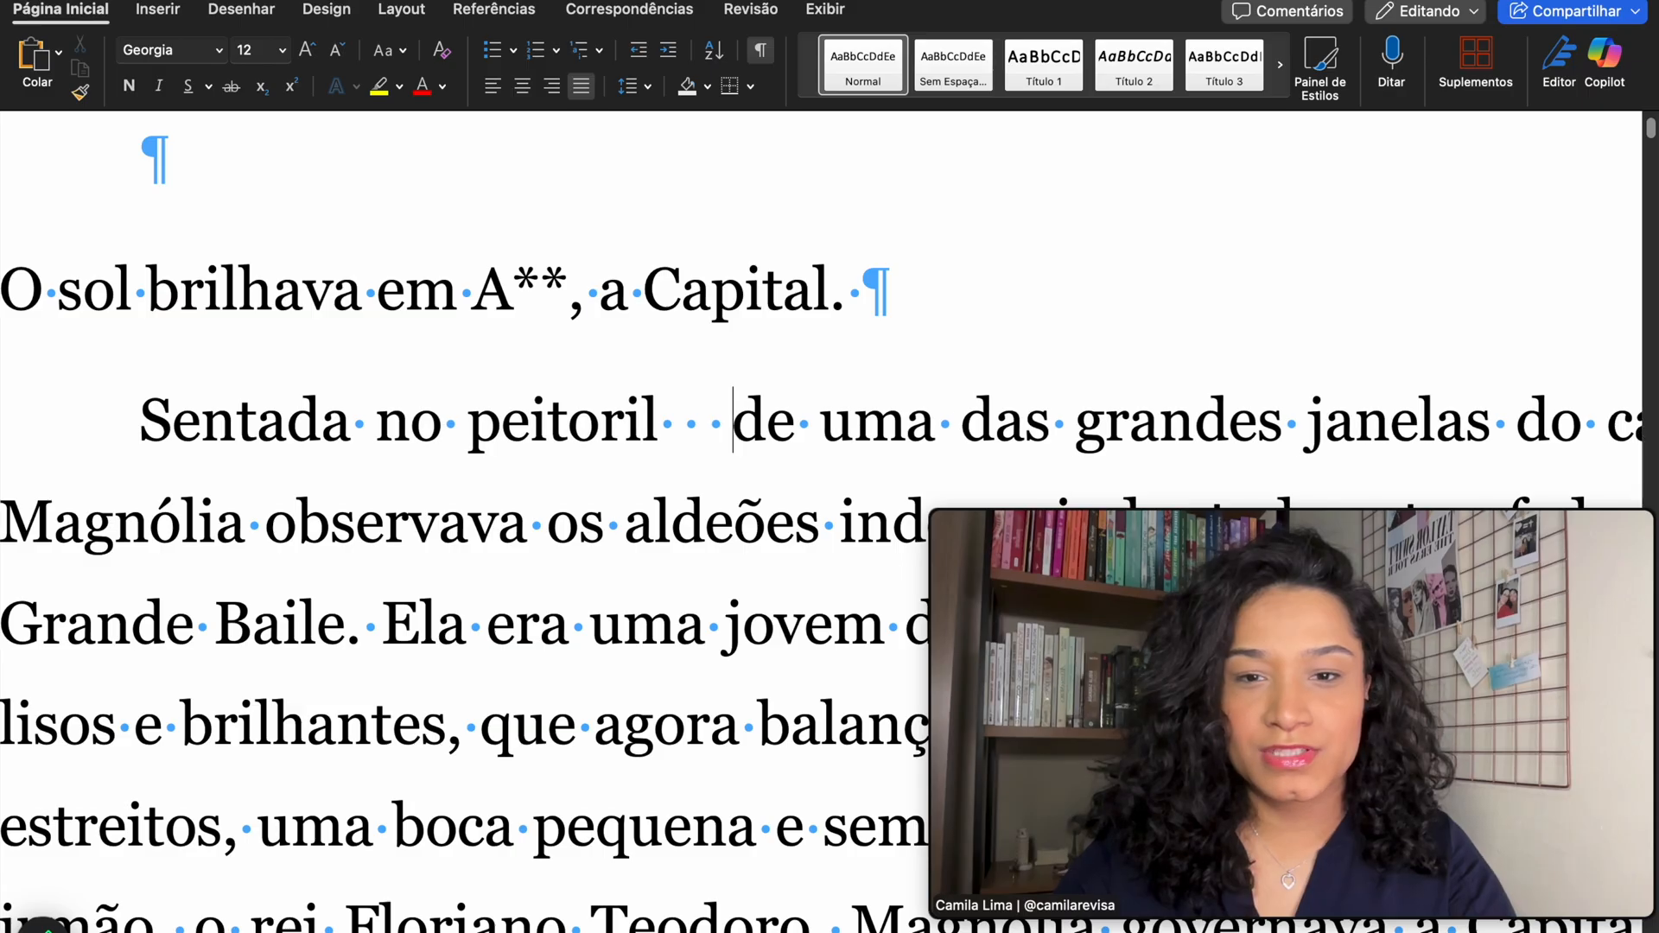
pyautogui.press('BackSpace')
pyautogui.press('BackSpace')
pyautogui.scroll(3, 884, 373)
pyautogui.hscroll(-5, 884, 373)
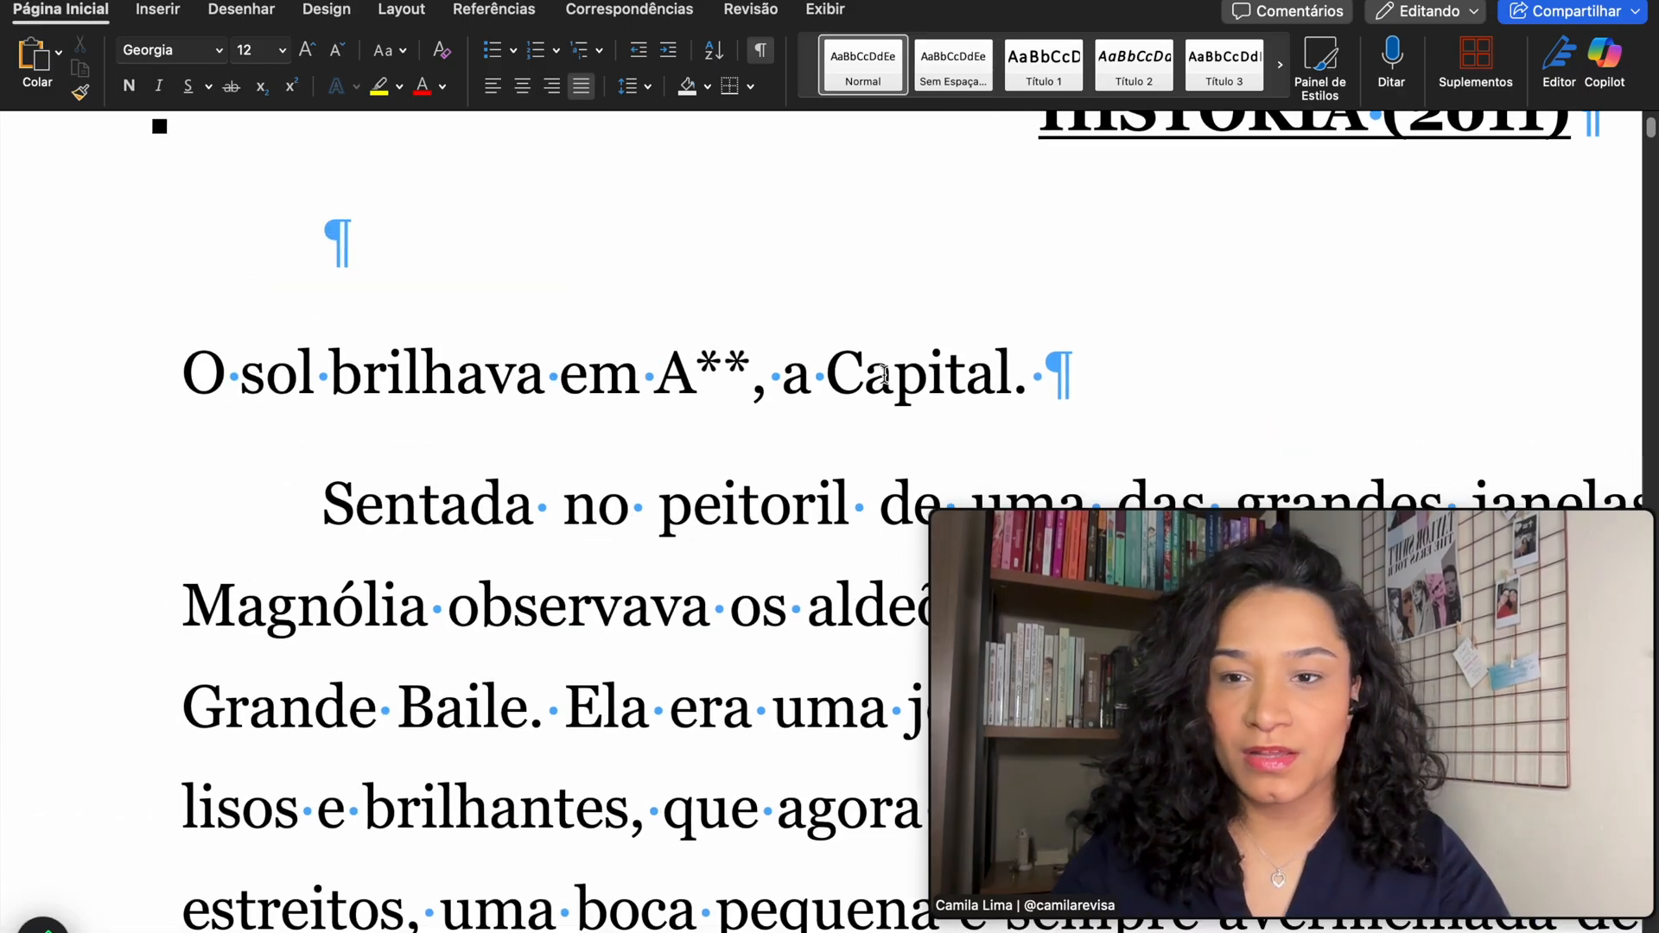
pyautogui.click(552, 353)
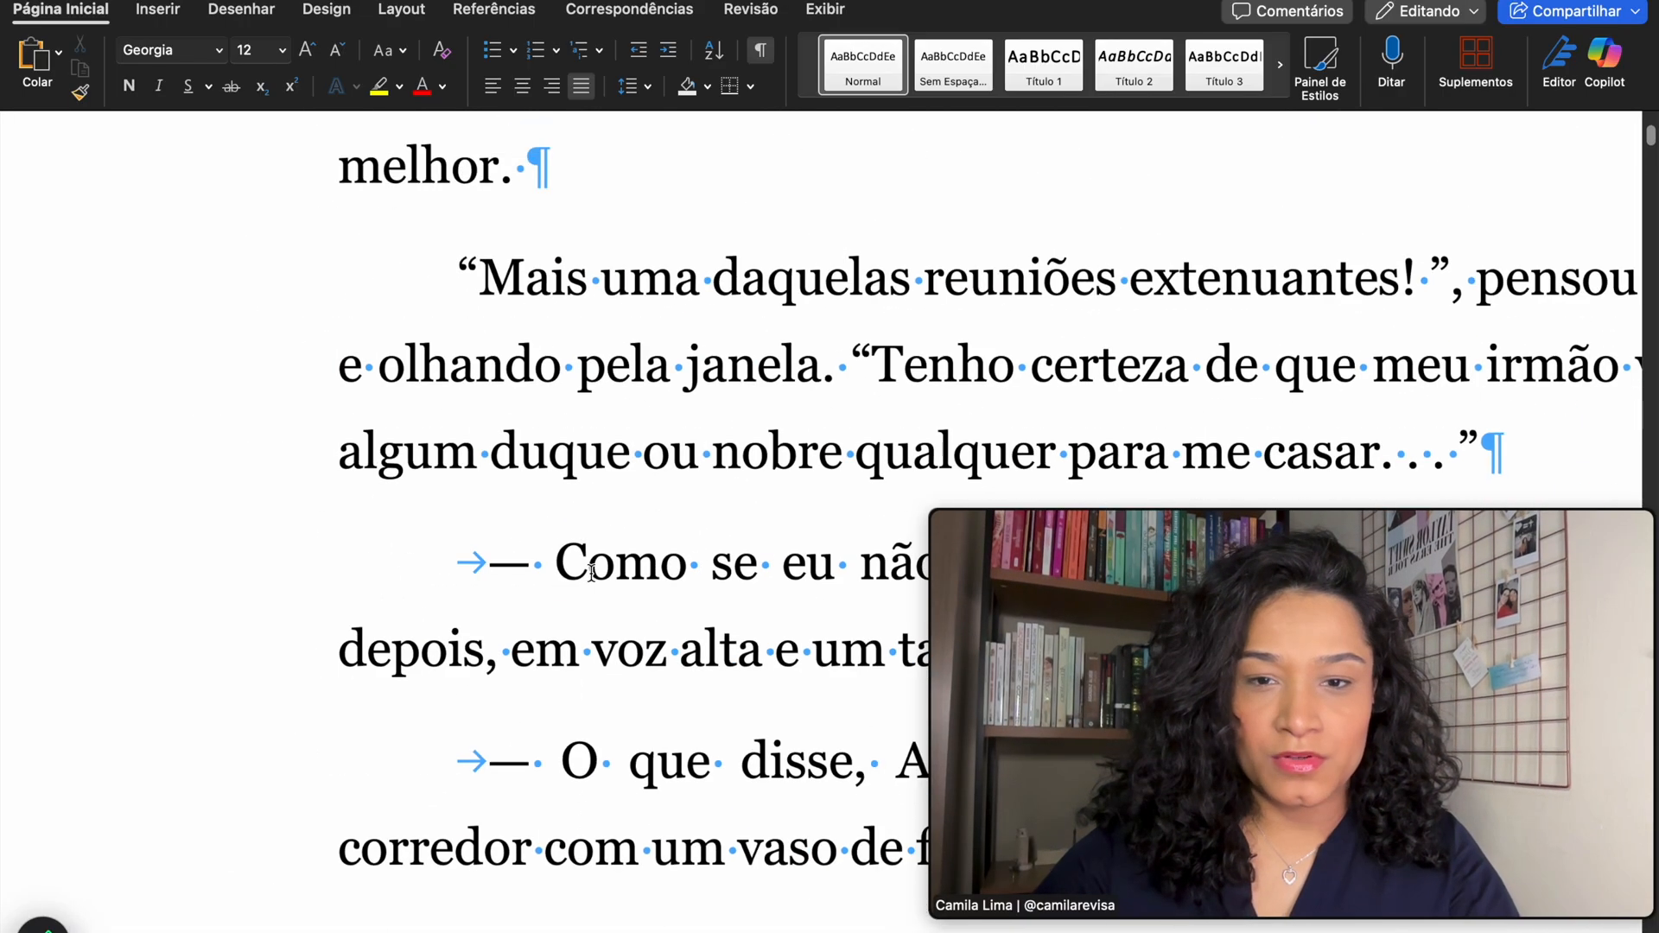
pyautogui.scroll(3, 589, 575)
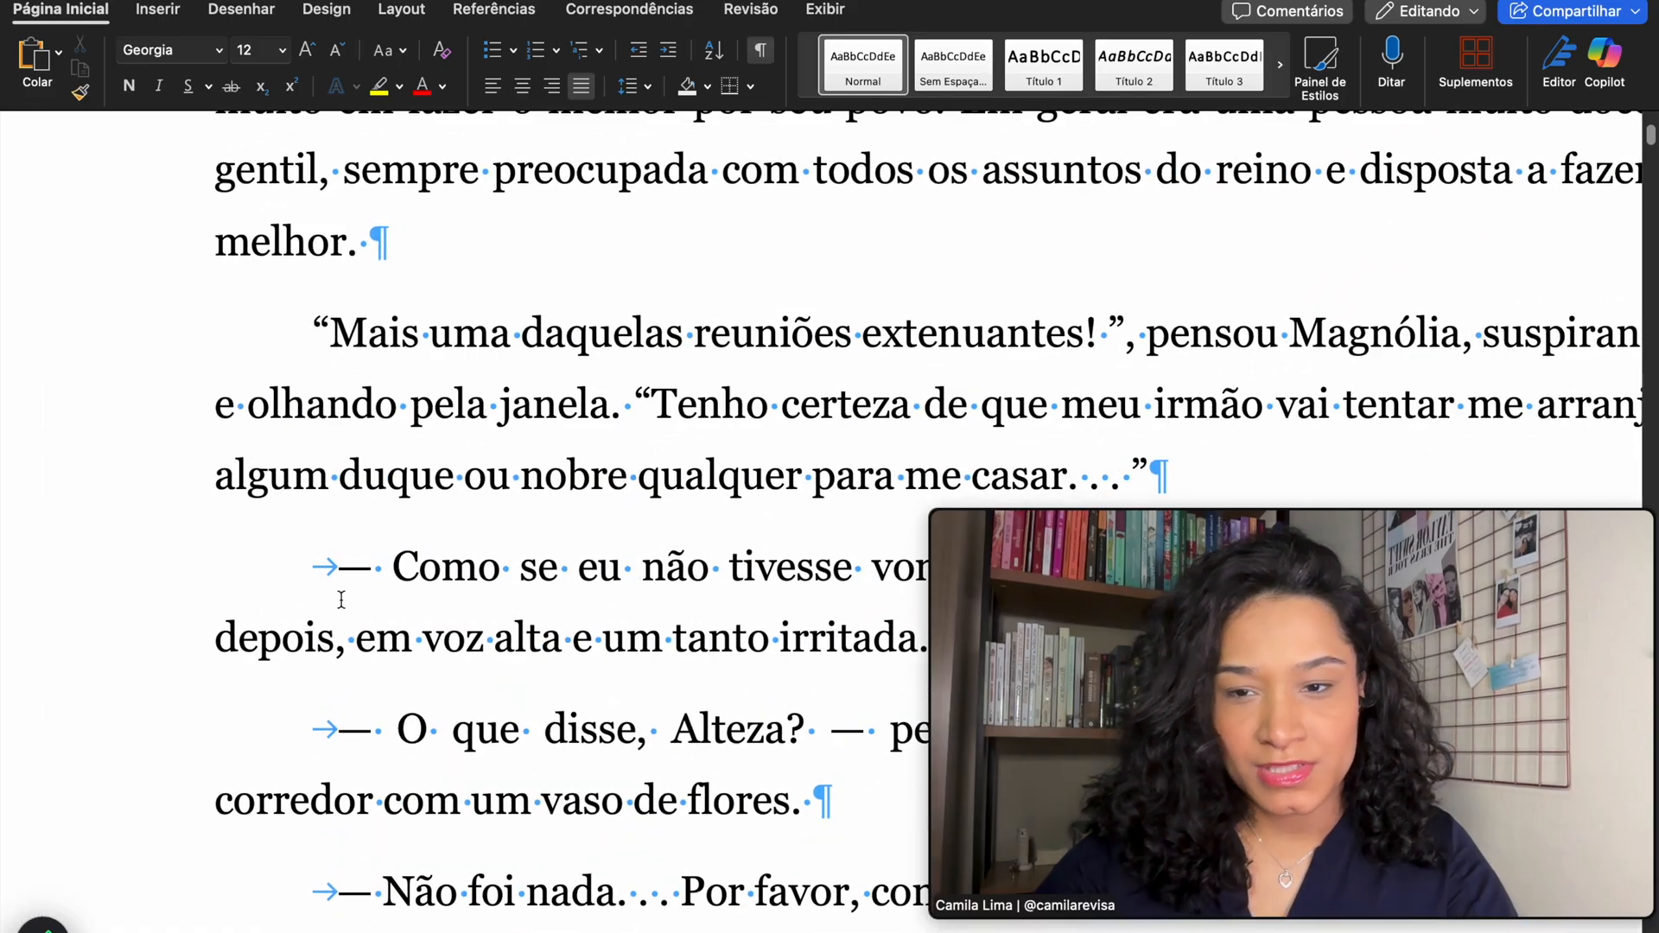
pyautogui.scroll(-1, 354, 588)
pyautogui.scroll(3, 364, 580)
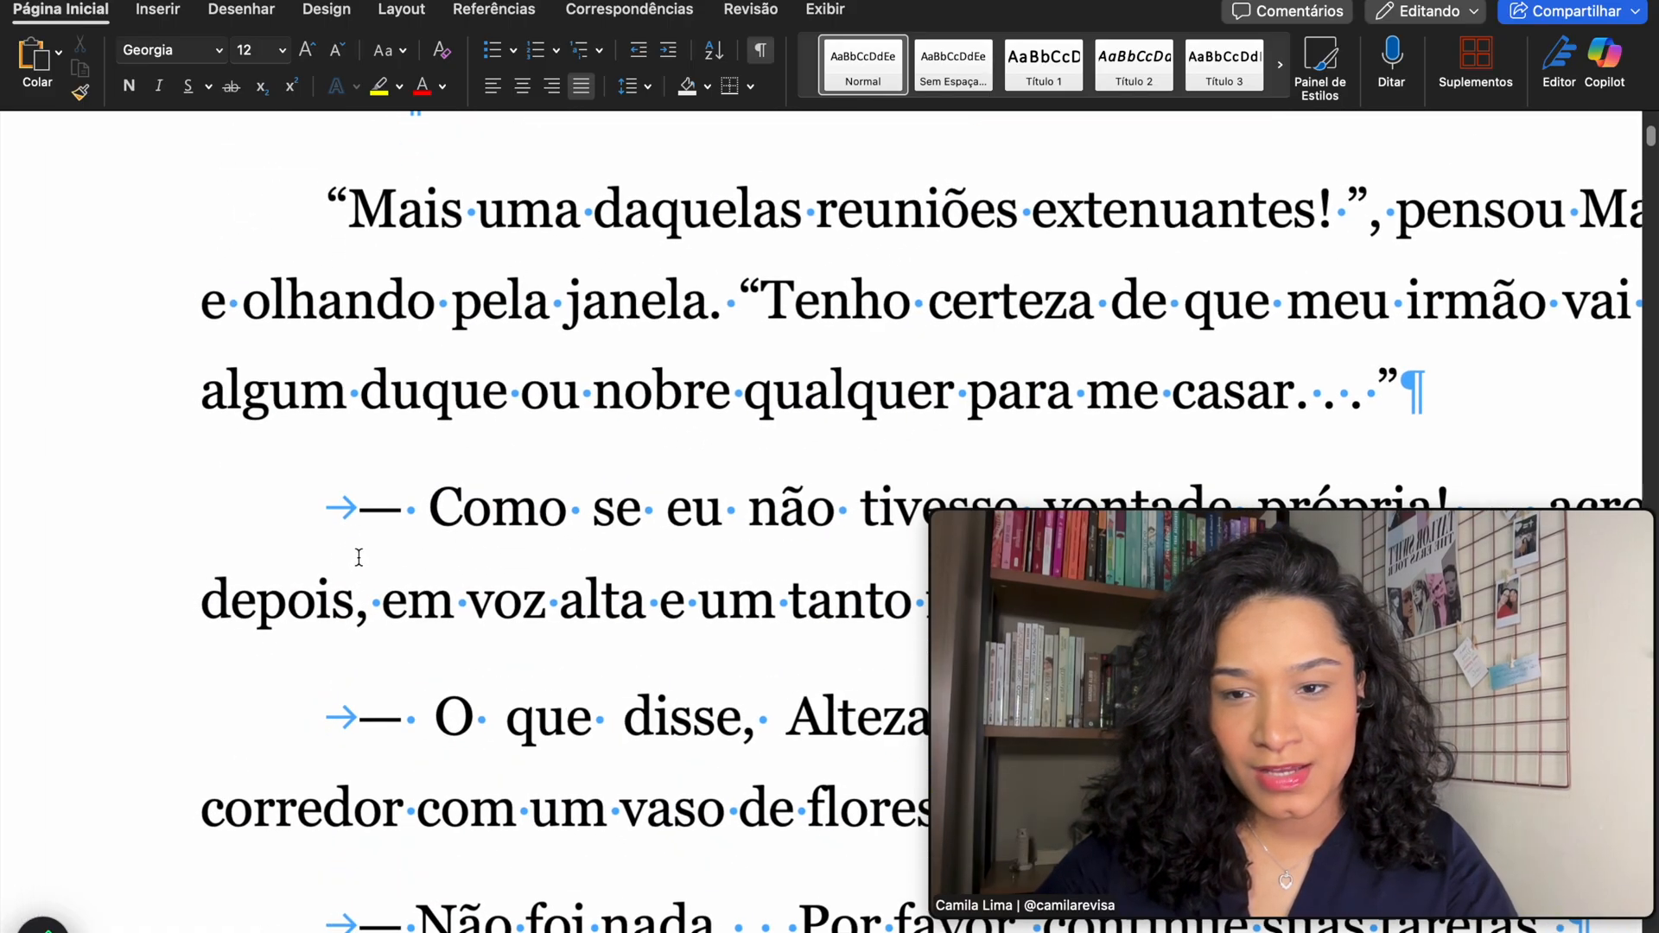
# - Delete the tabs before the 'Como se eu não' and 'O que disse' lines, then undo both
pyautogui.click(363, 520)
pyautogui.press('BackSpace')
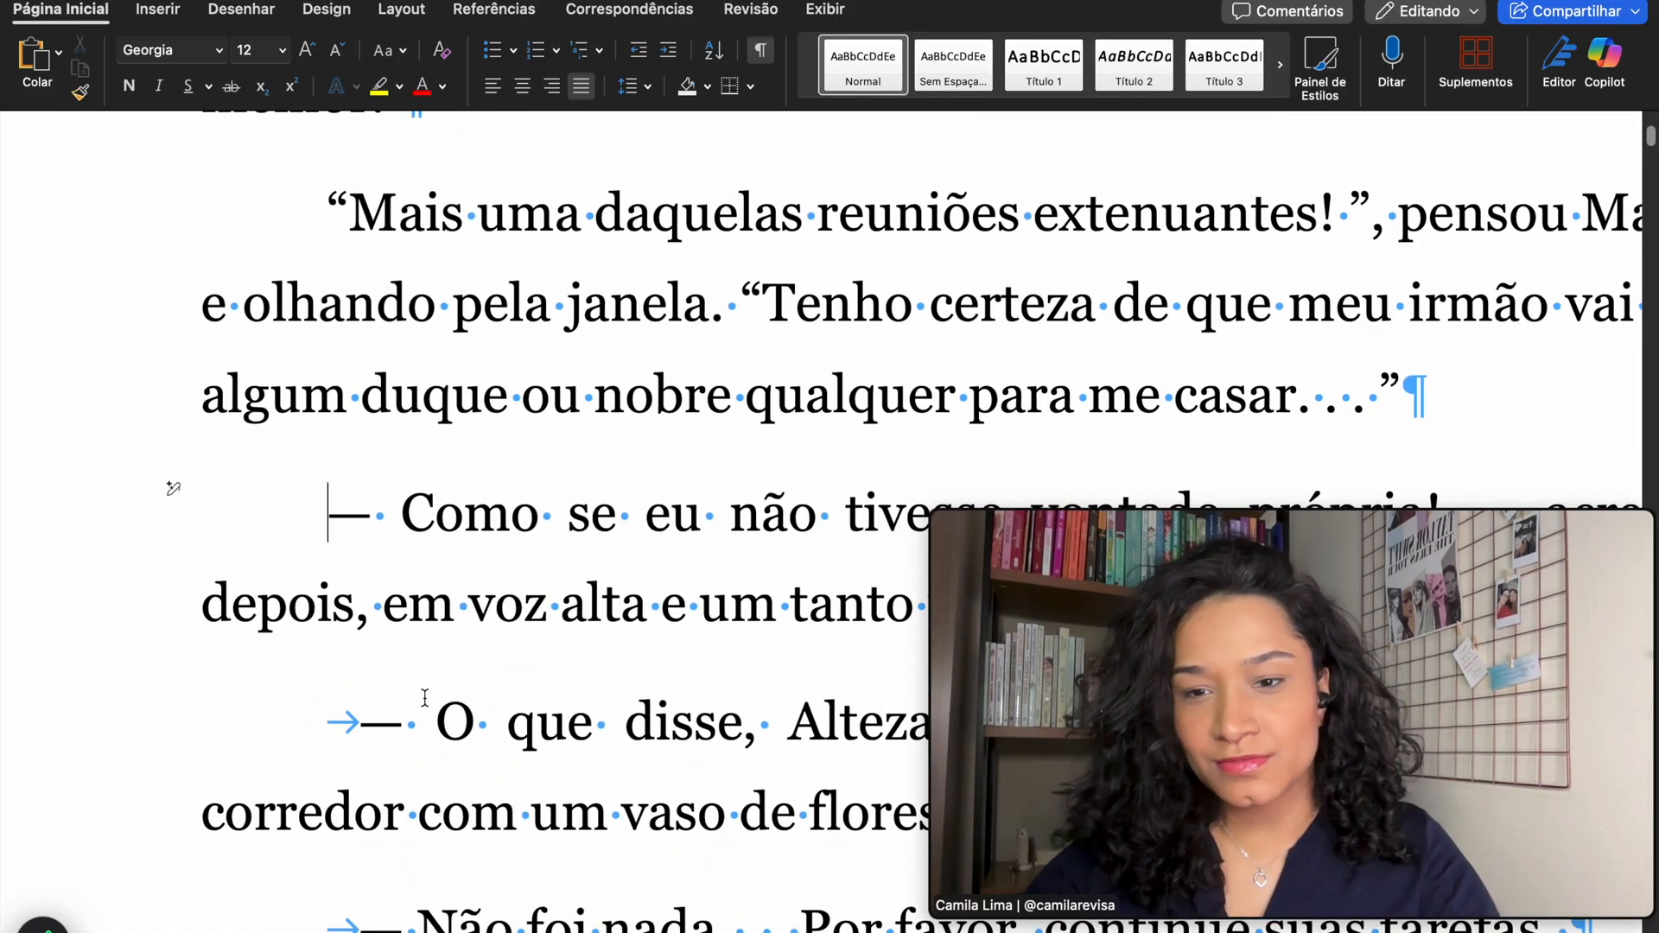
pyautogui.click(363, 722)
pyautogui.press('BackSpace')
pyautogui.scroll(-3, 363, 722)
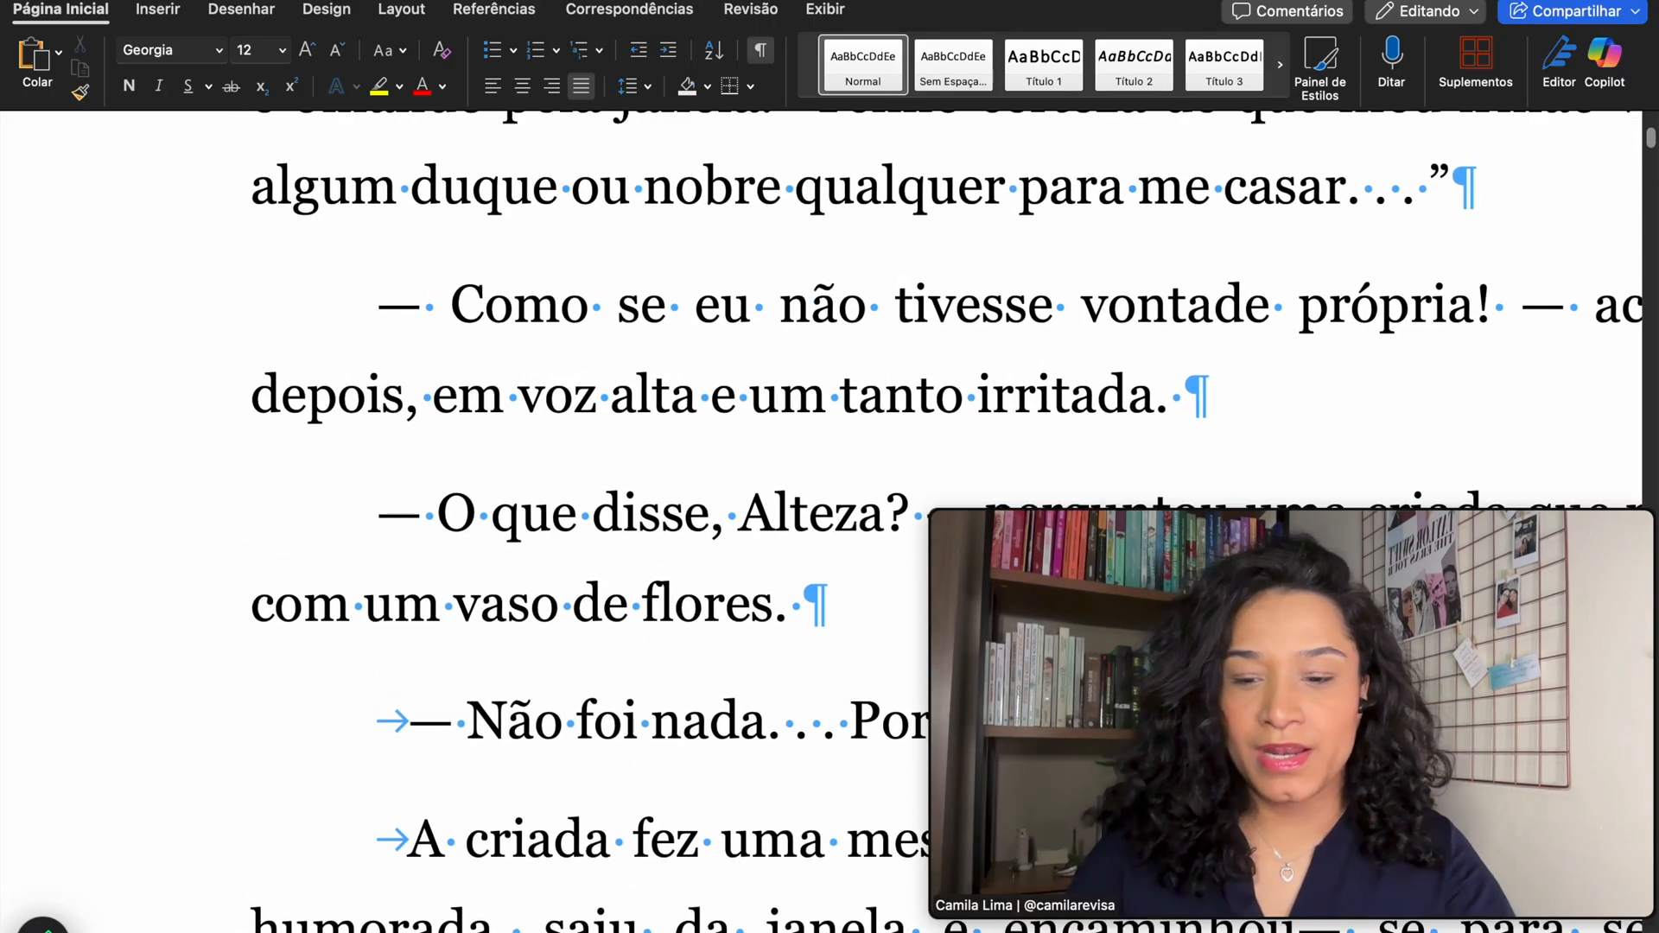
pyautogui.press('super+z')
pyautogui.press('super+z')
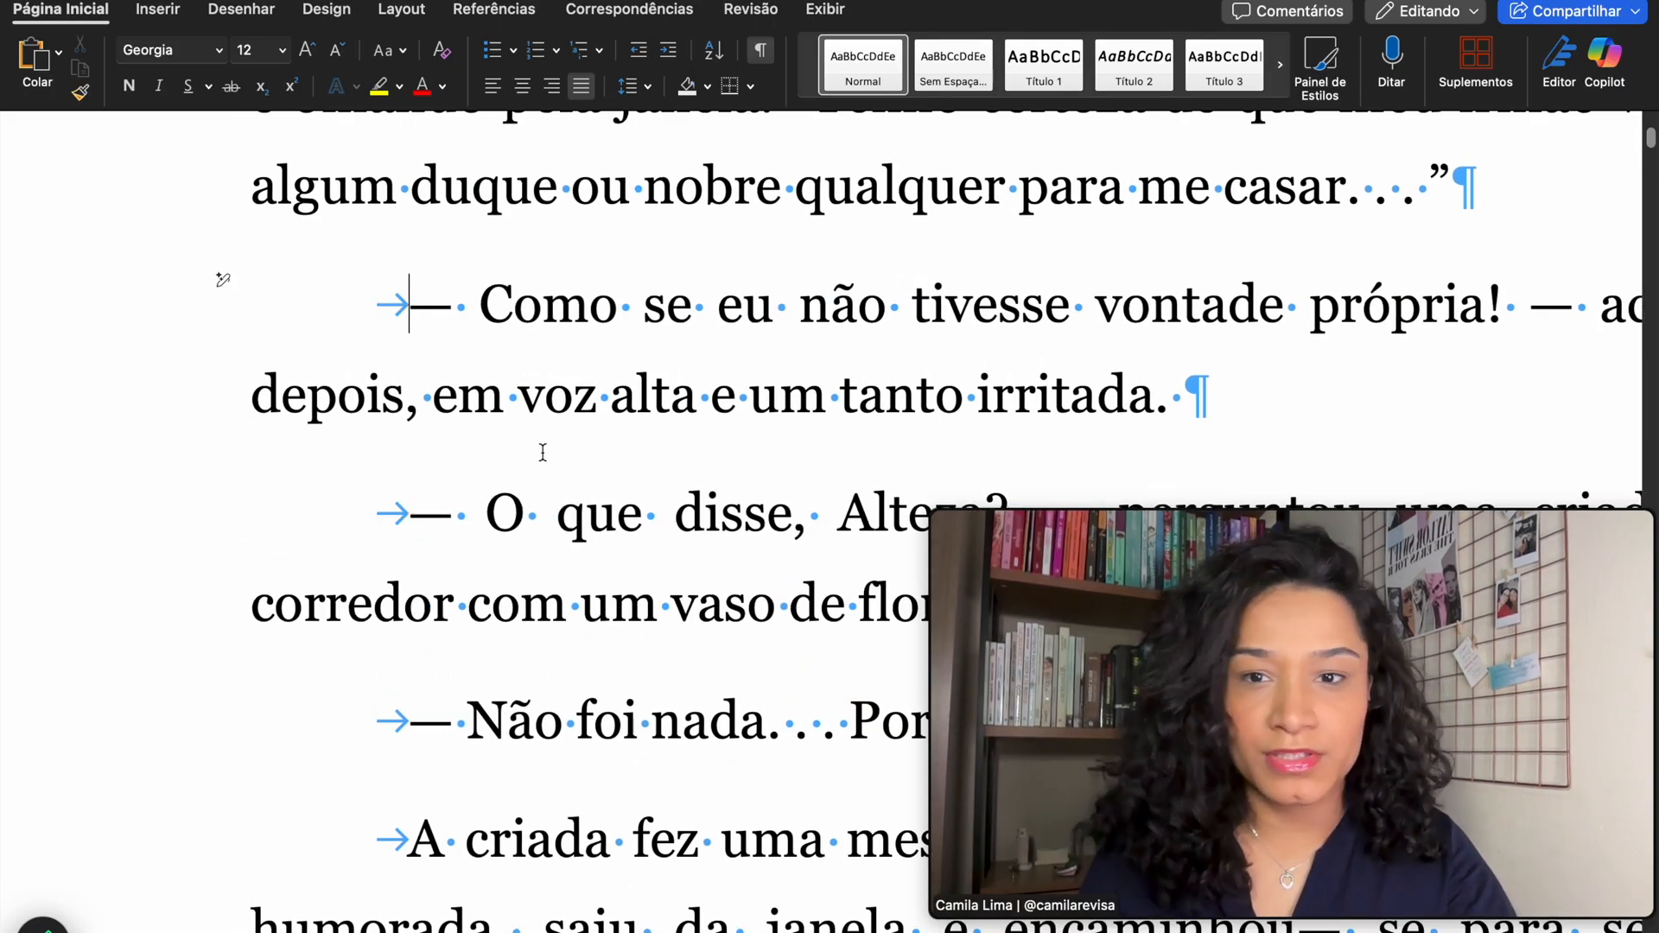
pyautogui.scroll(-2, 553, 328)
pyautogui.scroll(3, 555, 319)
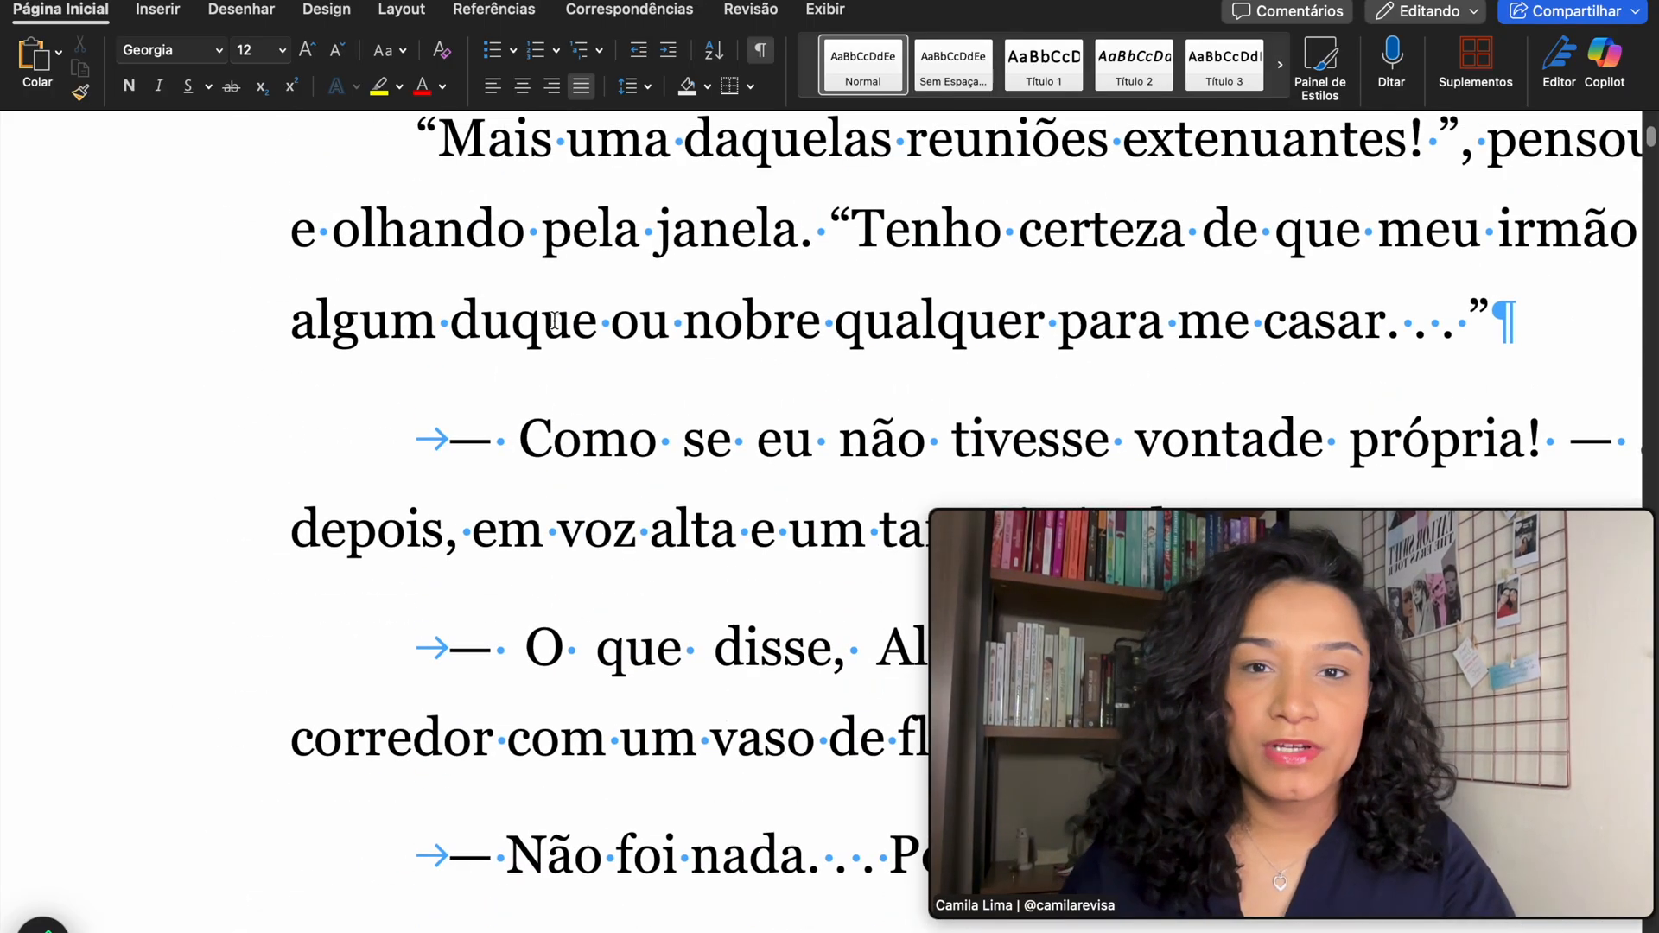
# - Toggle the formatting marks off and on, then delete the tabs before both dialogue lines again
pyautogui.click(762, 52)
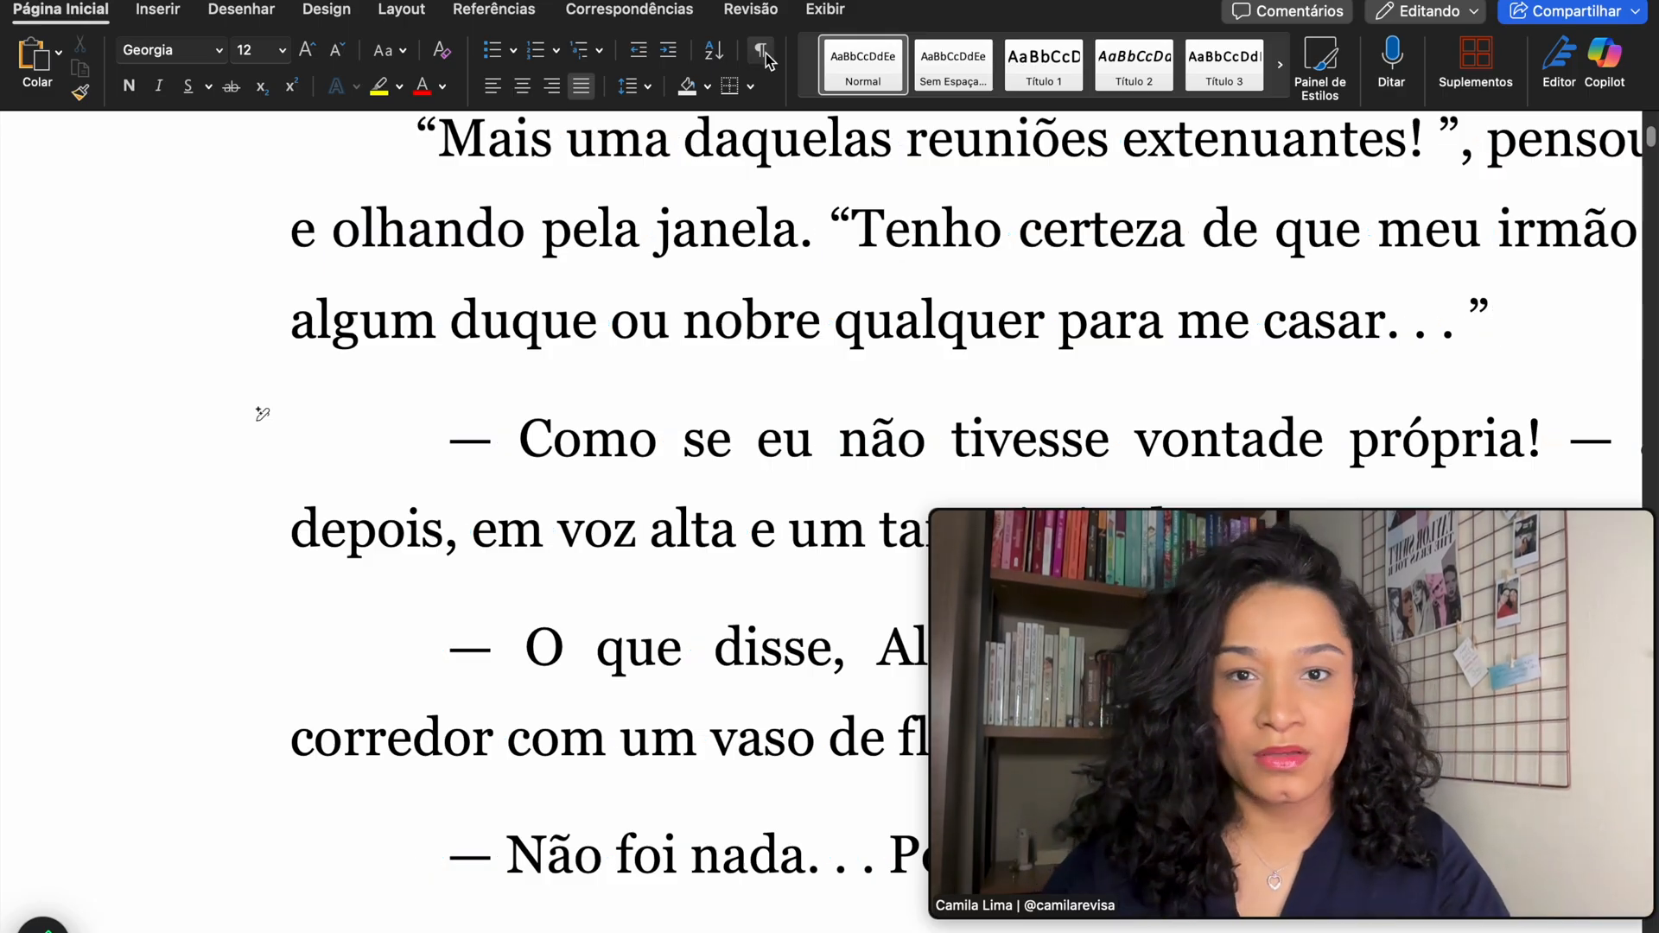
pyautogui.click(763, 52)
pyautogui.press('BackSpace')
pyautogui.click(451, 647)
pyautogui.press('BackSpace')
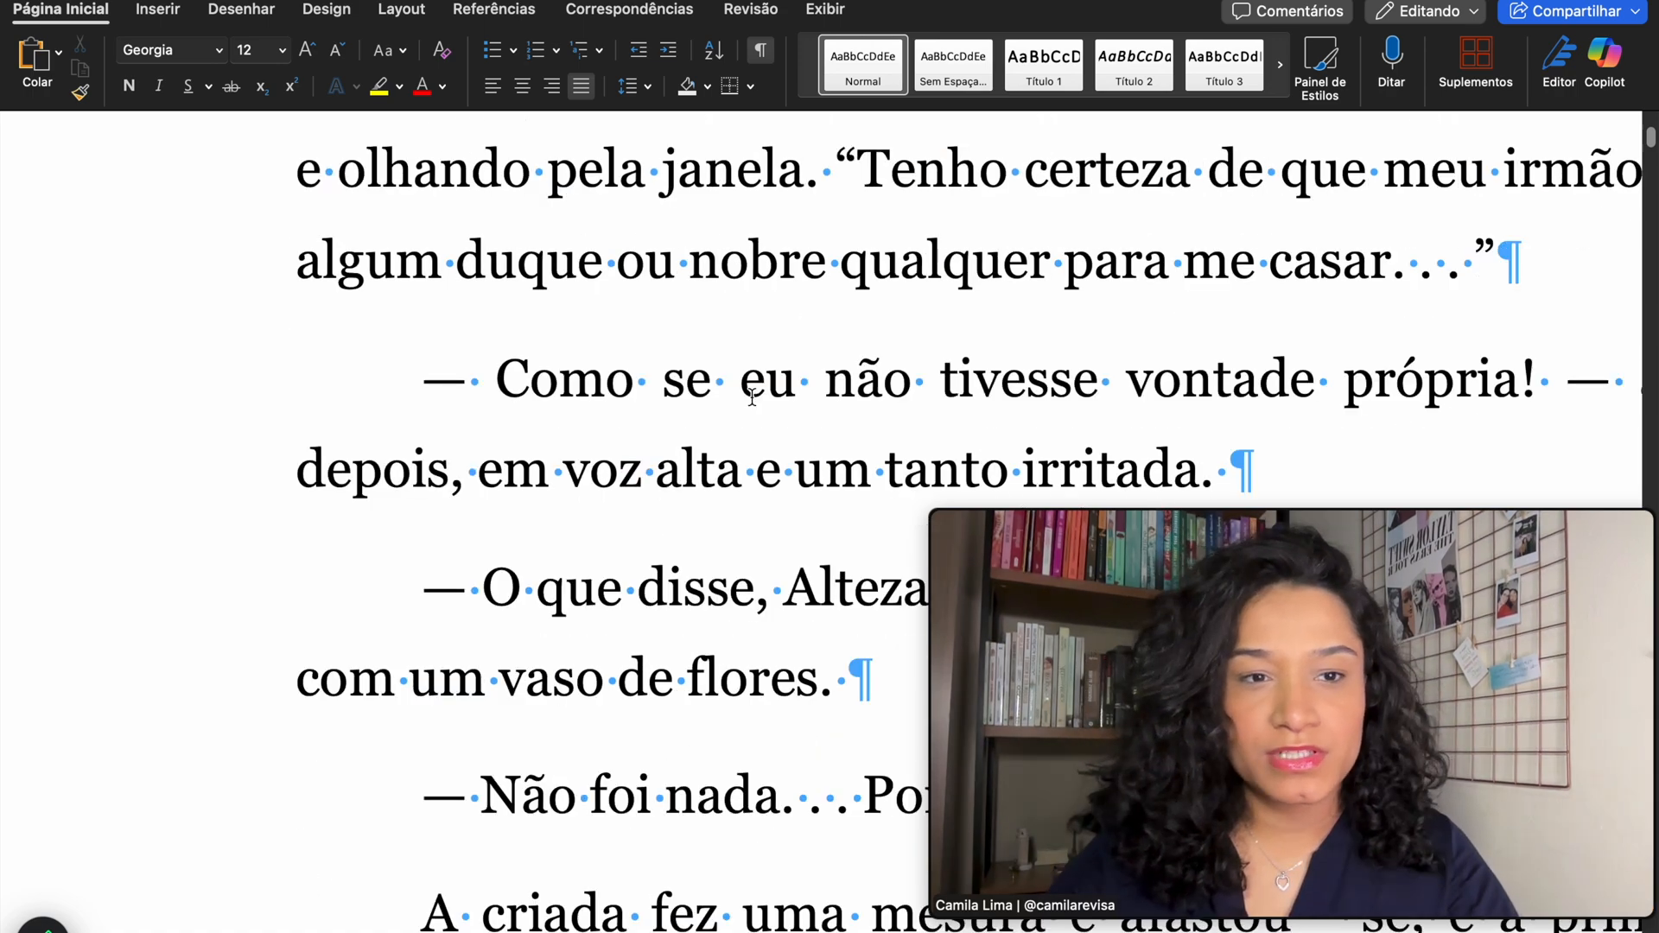
pyautogui.scroll(2, 752, 397)
pyautogui.hscroll(1, 849, 270)
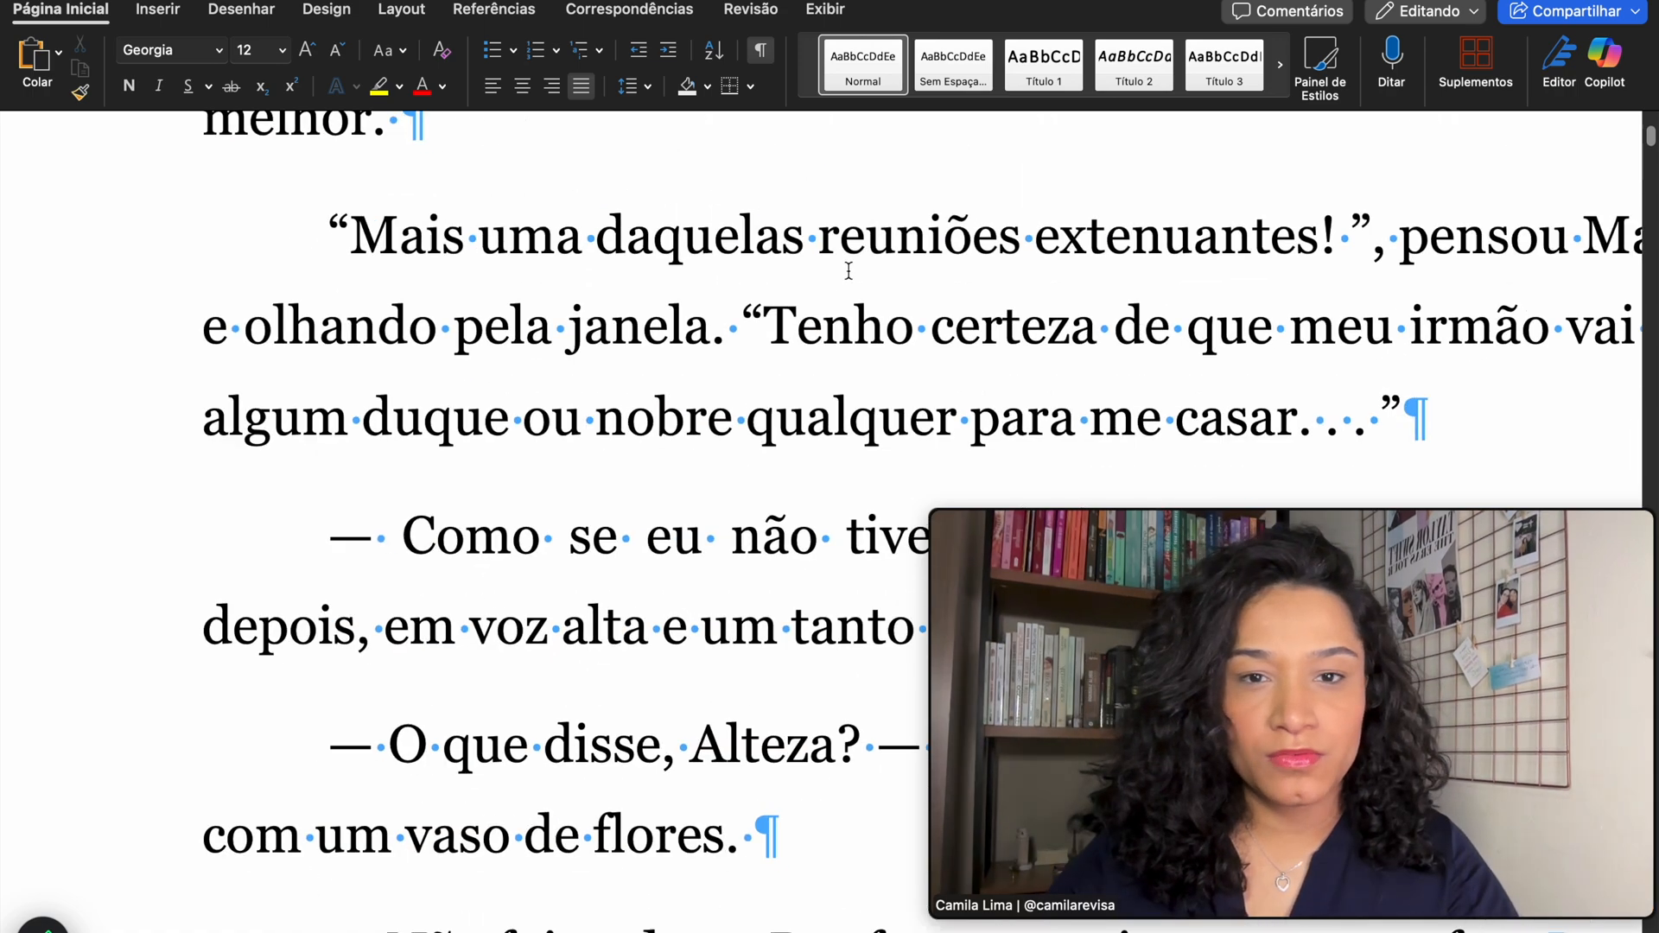
pyautogui.scroll(-3, 848, 270)
pyautogui.scroll(4, 716, 400)
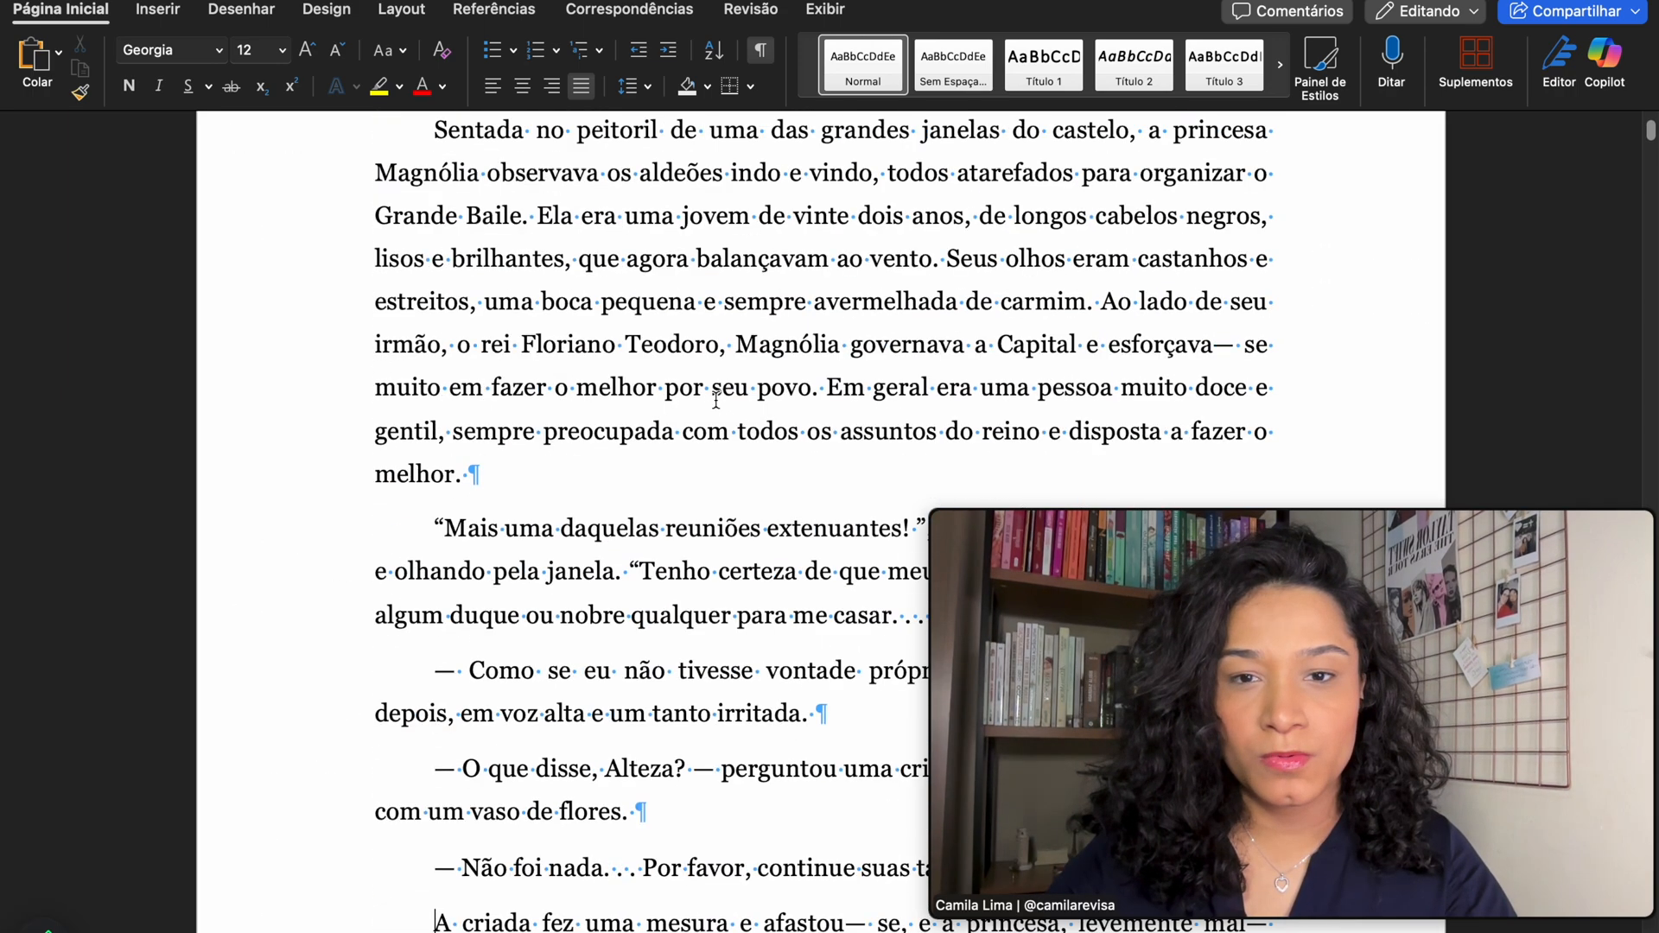
pyautogui.scroll(4, 716, 401)
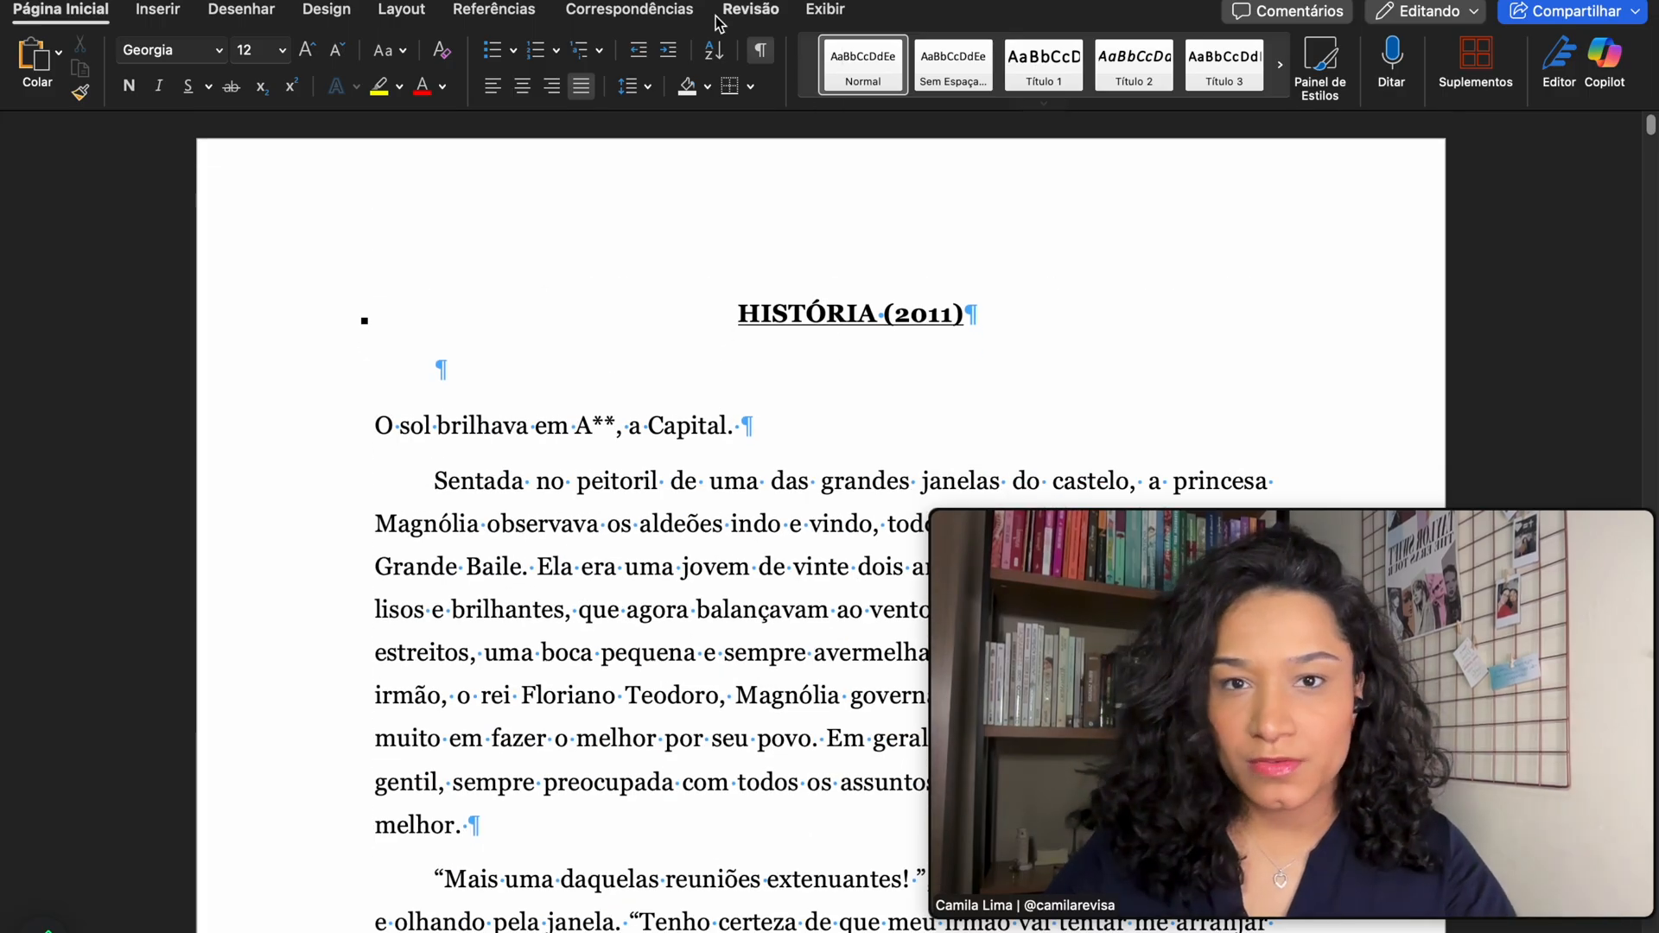
# - Open the Revisão side pane and switch it to Localizar e Substituir
pyautogui.click(748, 10)
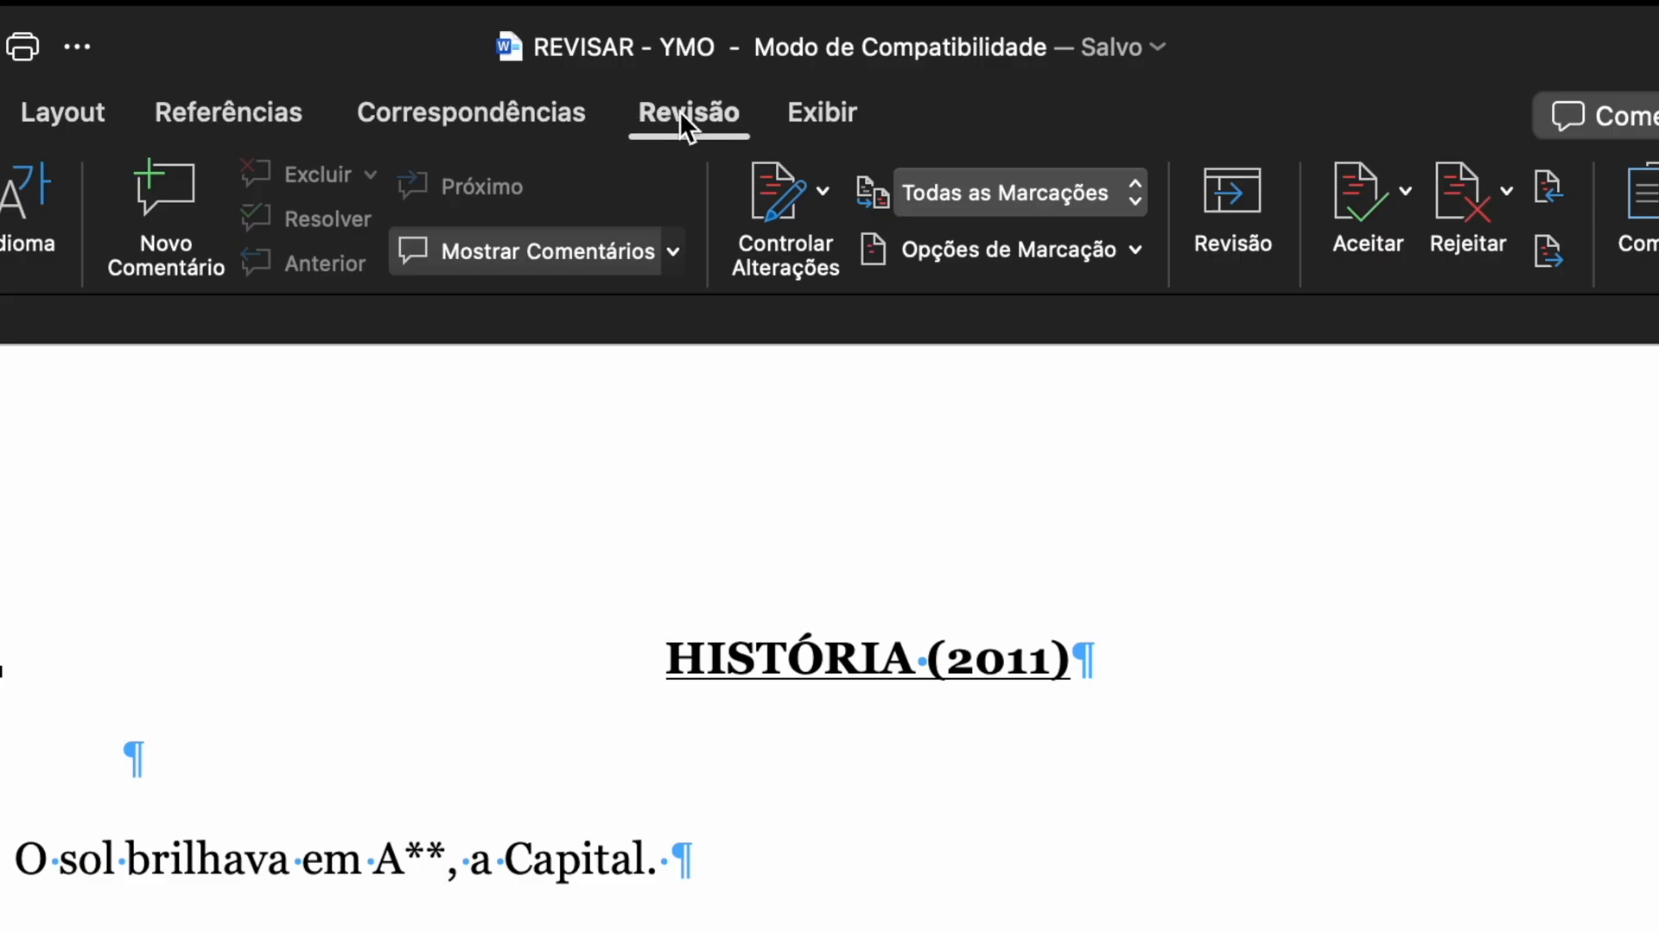
pyautogui.click(1210, 211)
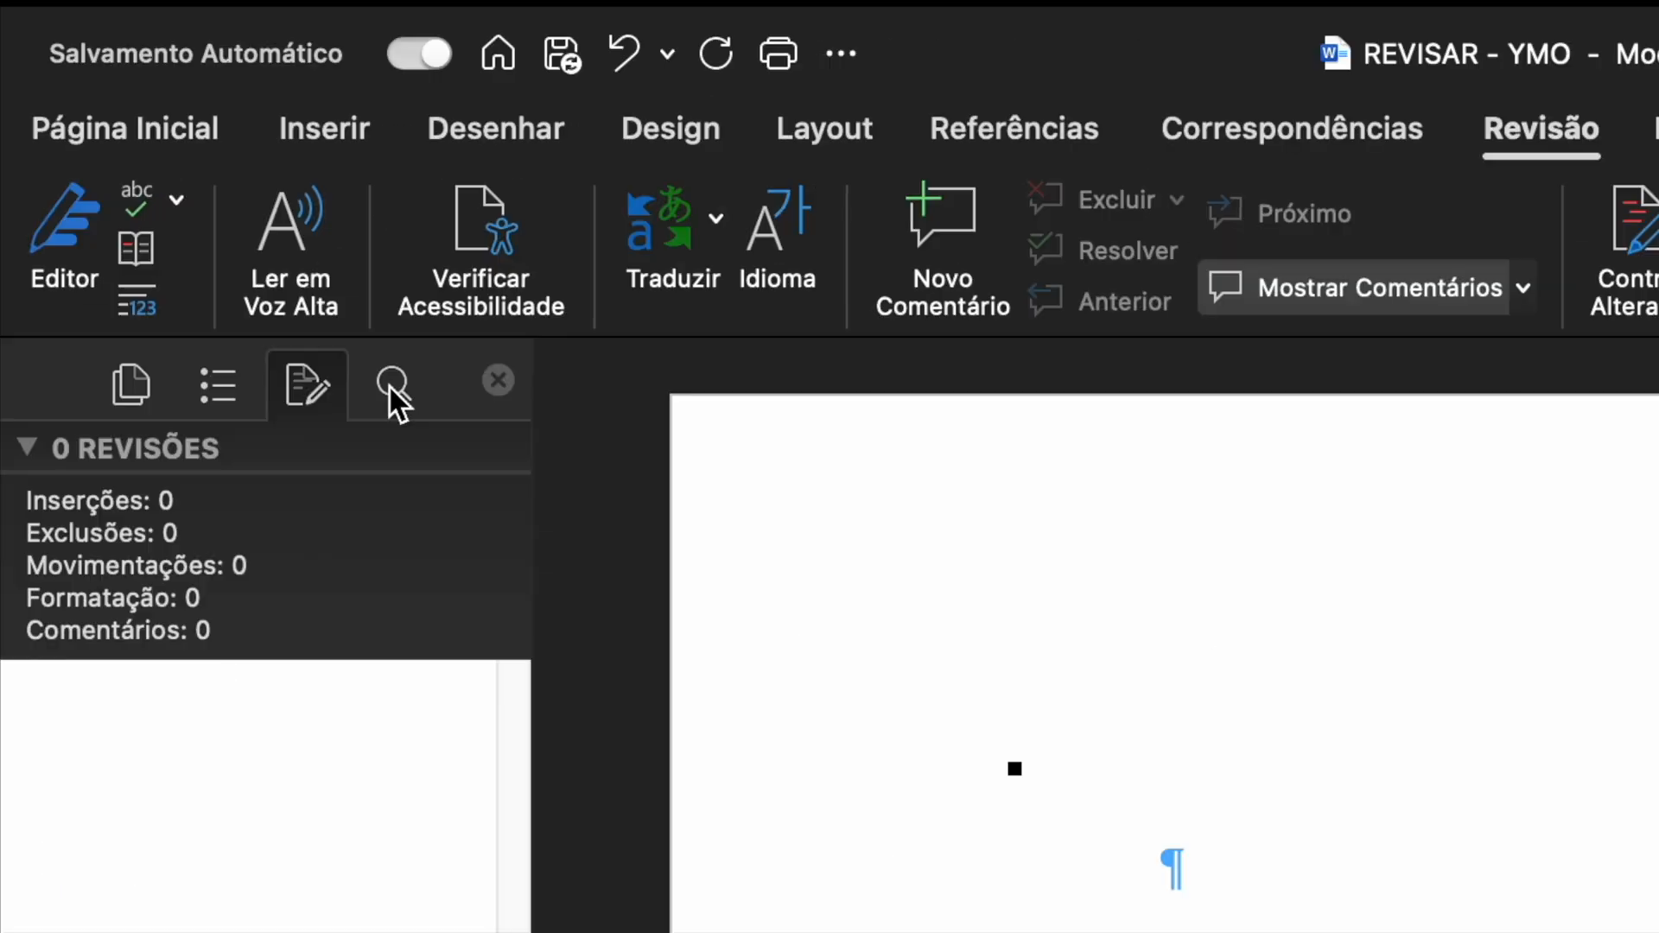
pyautogui.click(389, 385)
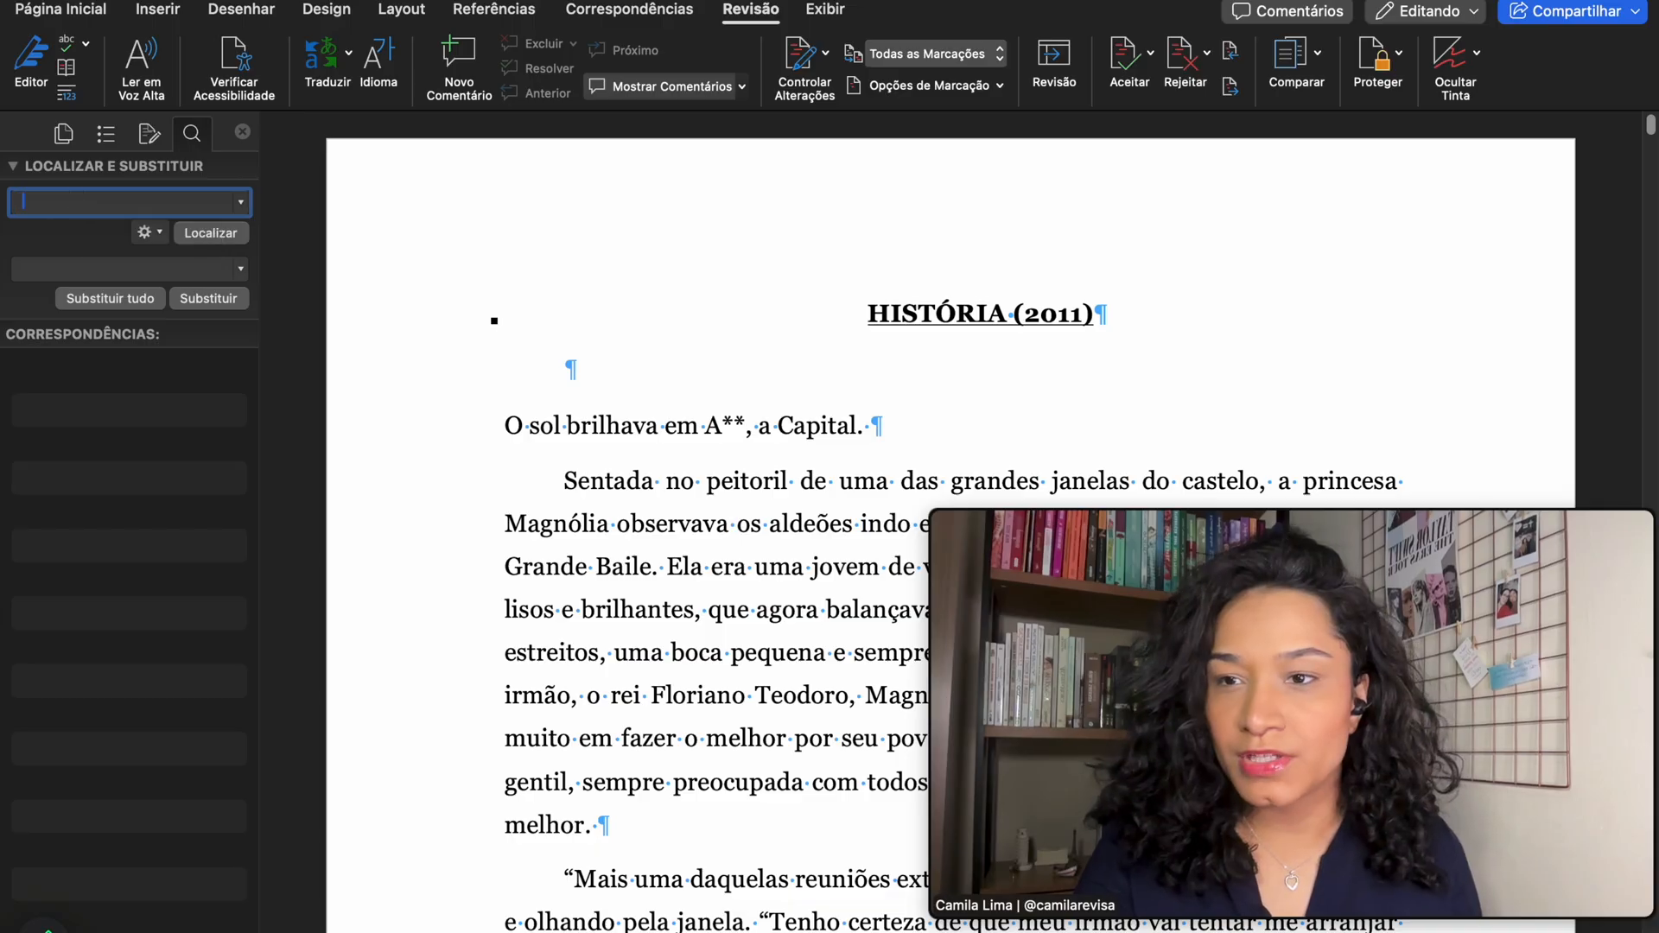
# - Search the manuscript for every double space
pyautogui.press('Return')
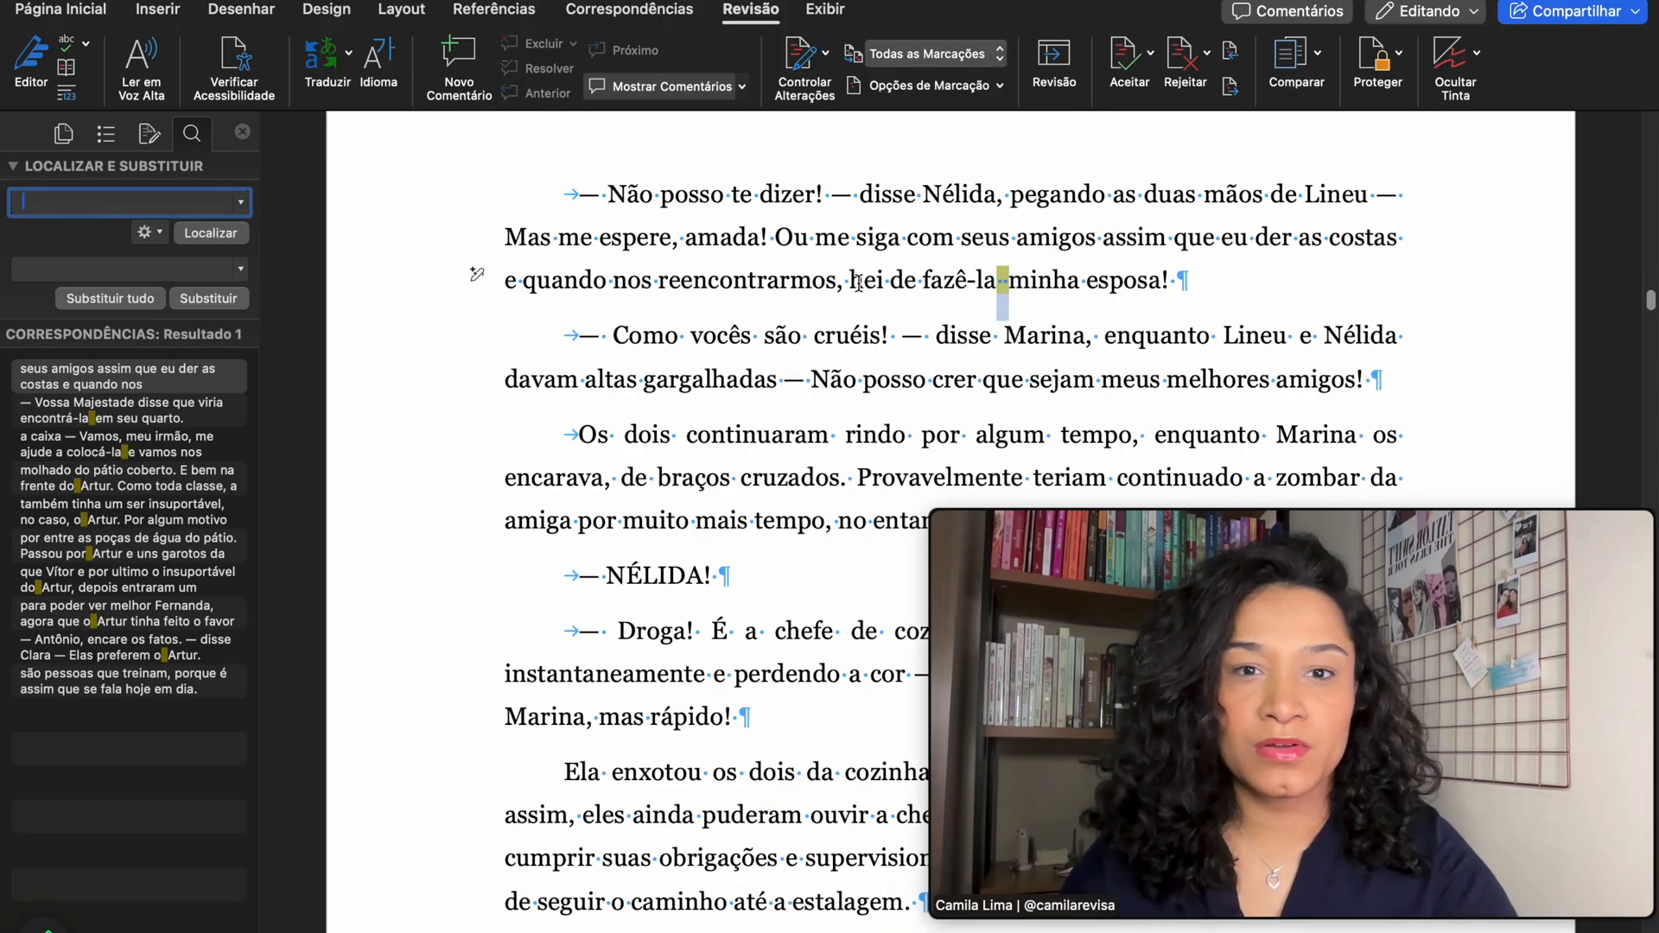
pyautogui.scroll(2, 975, 273)
pyautogui.scroll(3, 1008, 292)
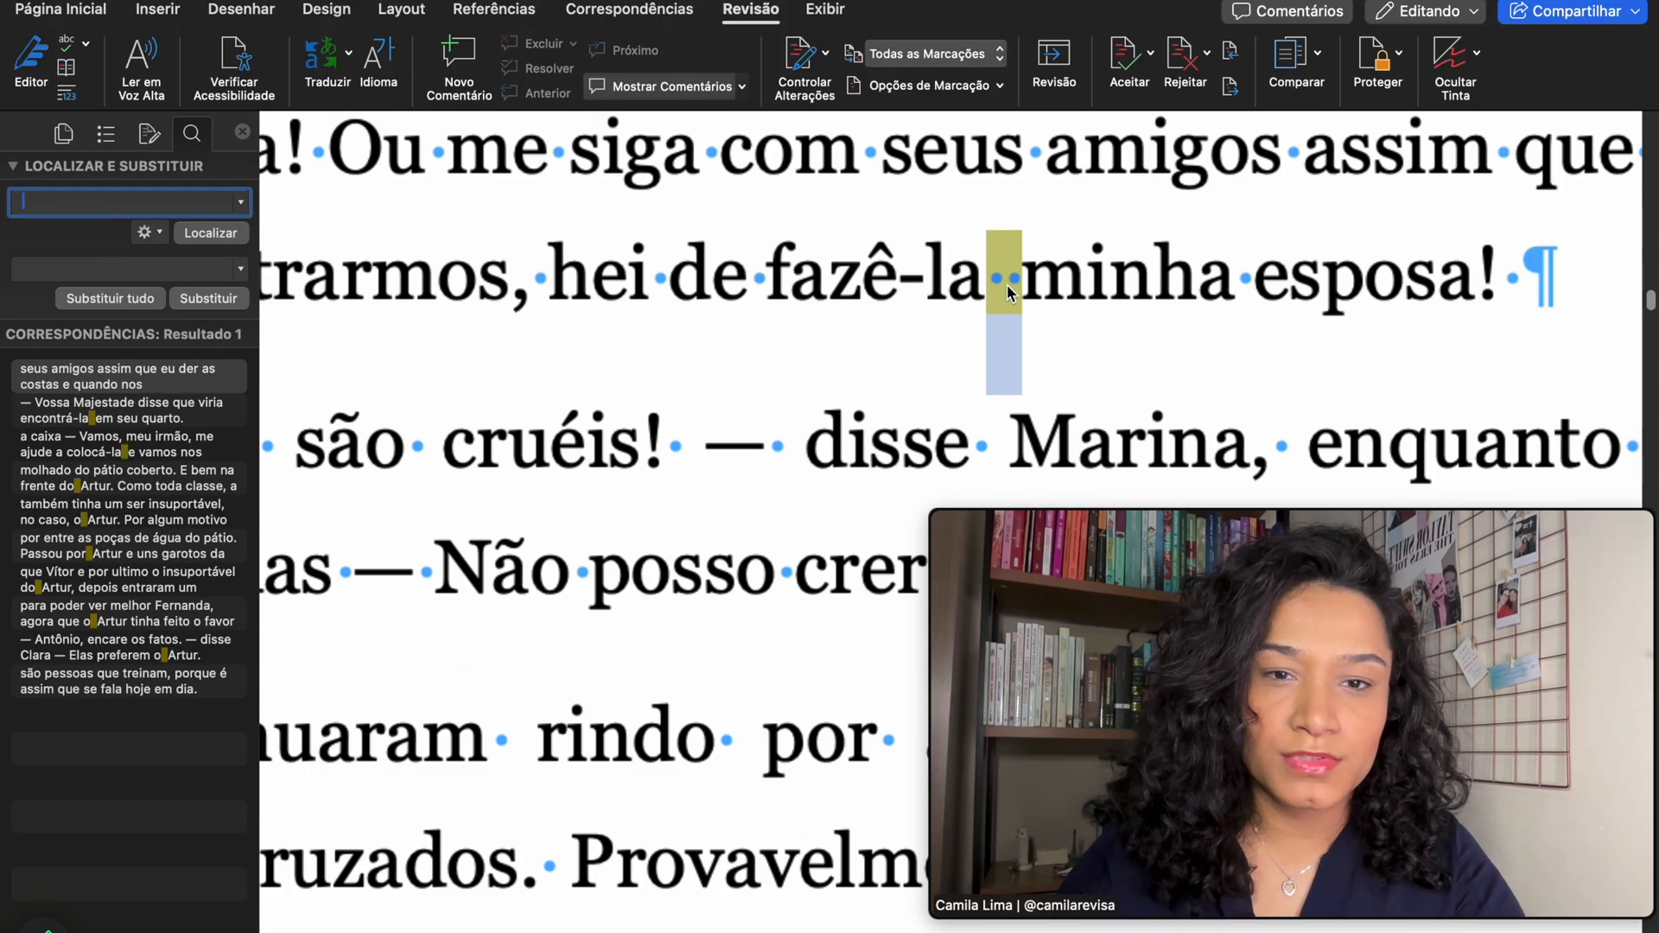
pyautogui.scroll(1, 999, 415)
pyautogui.press('Right')
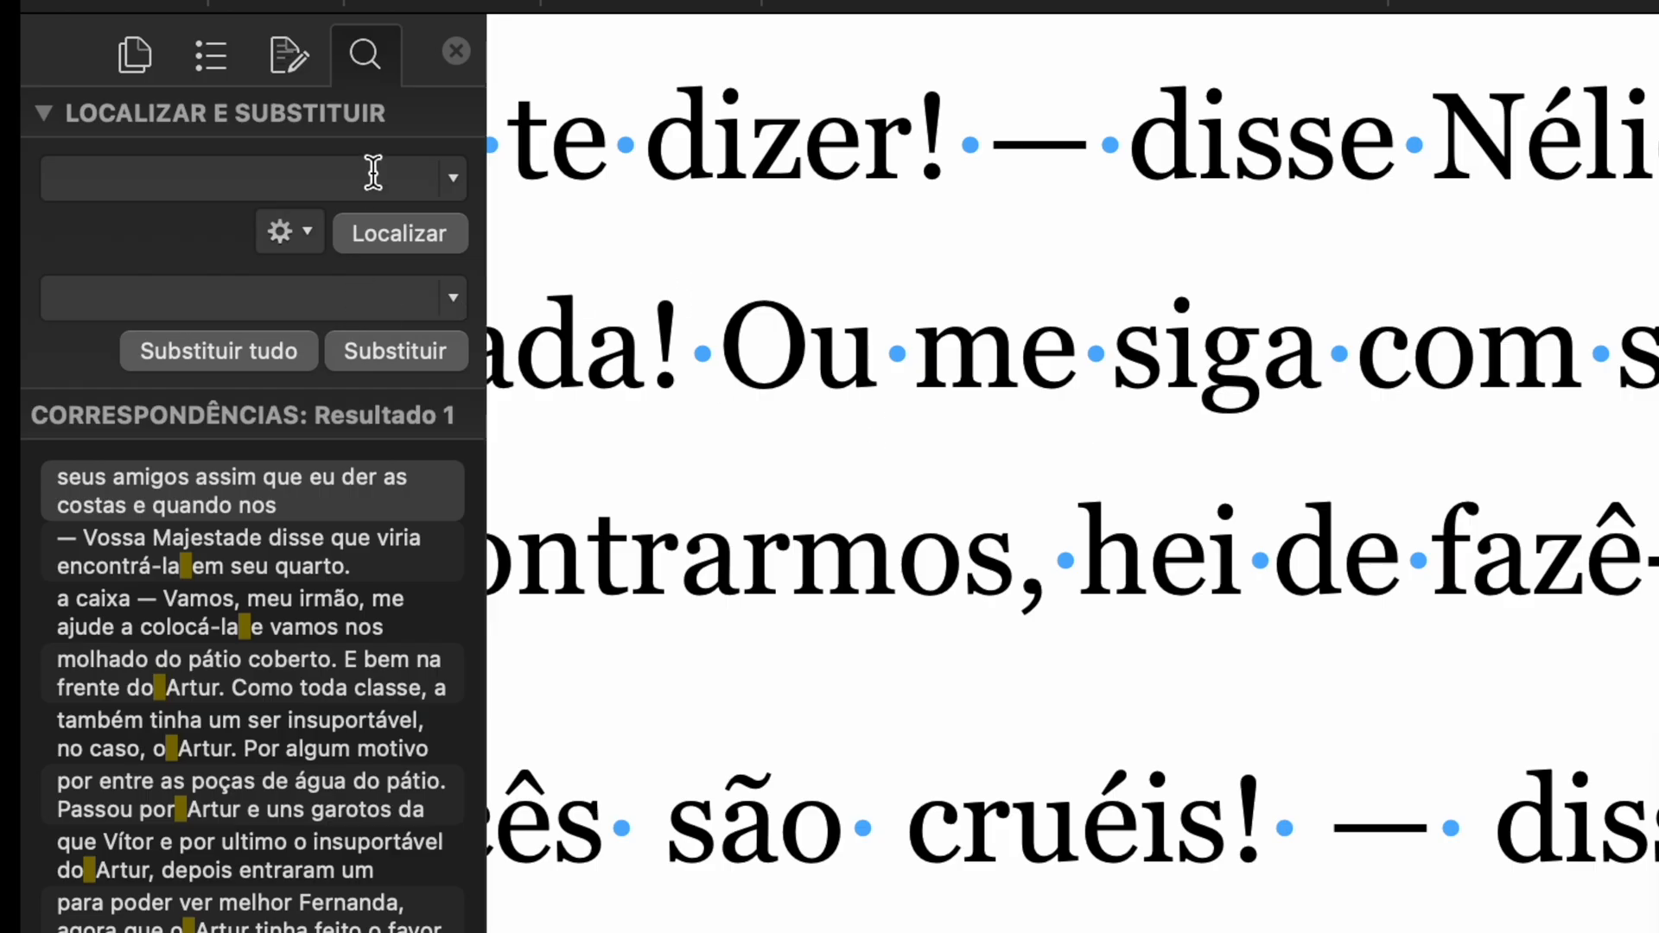
# - Step through the double-space matches and replace the one after 'colocá-la' with a single space
pyautogui.click(196, 198)
pyautogui.click(338, 560)
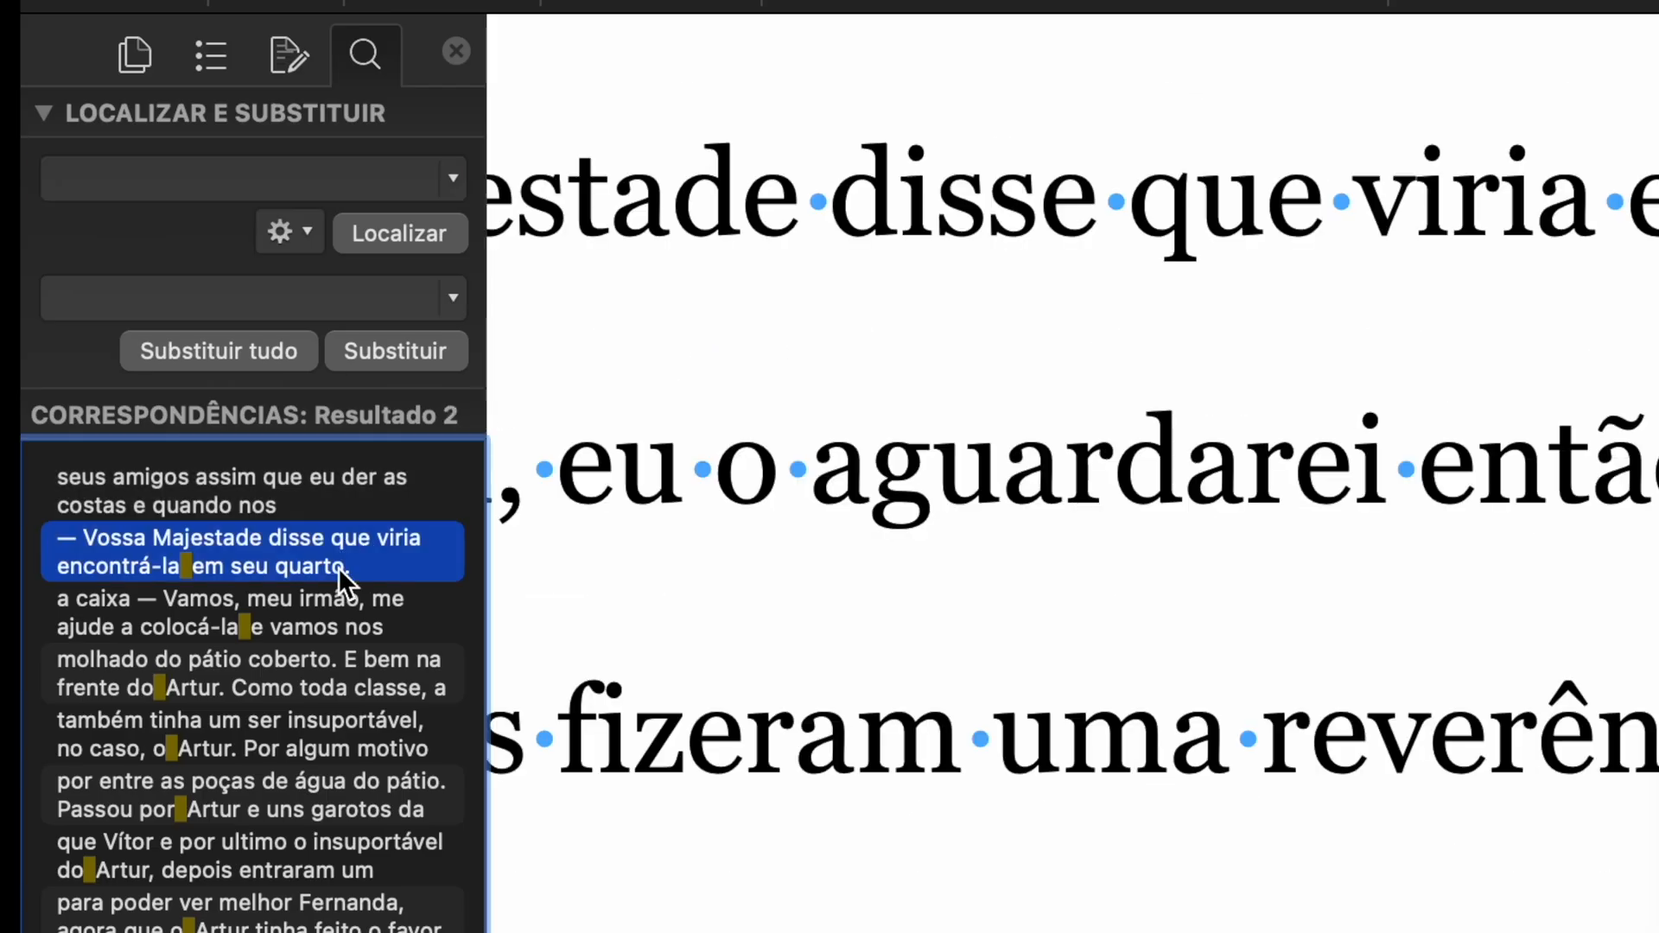
pyautogui.click(252, 650)
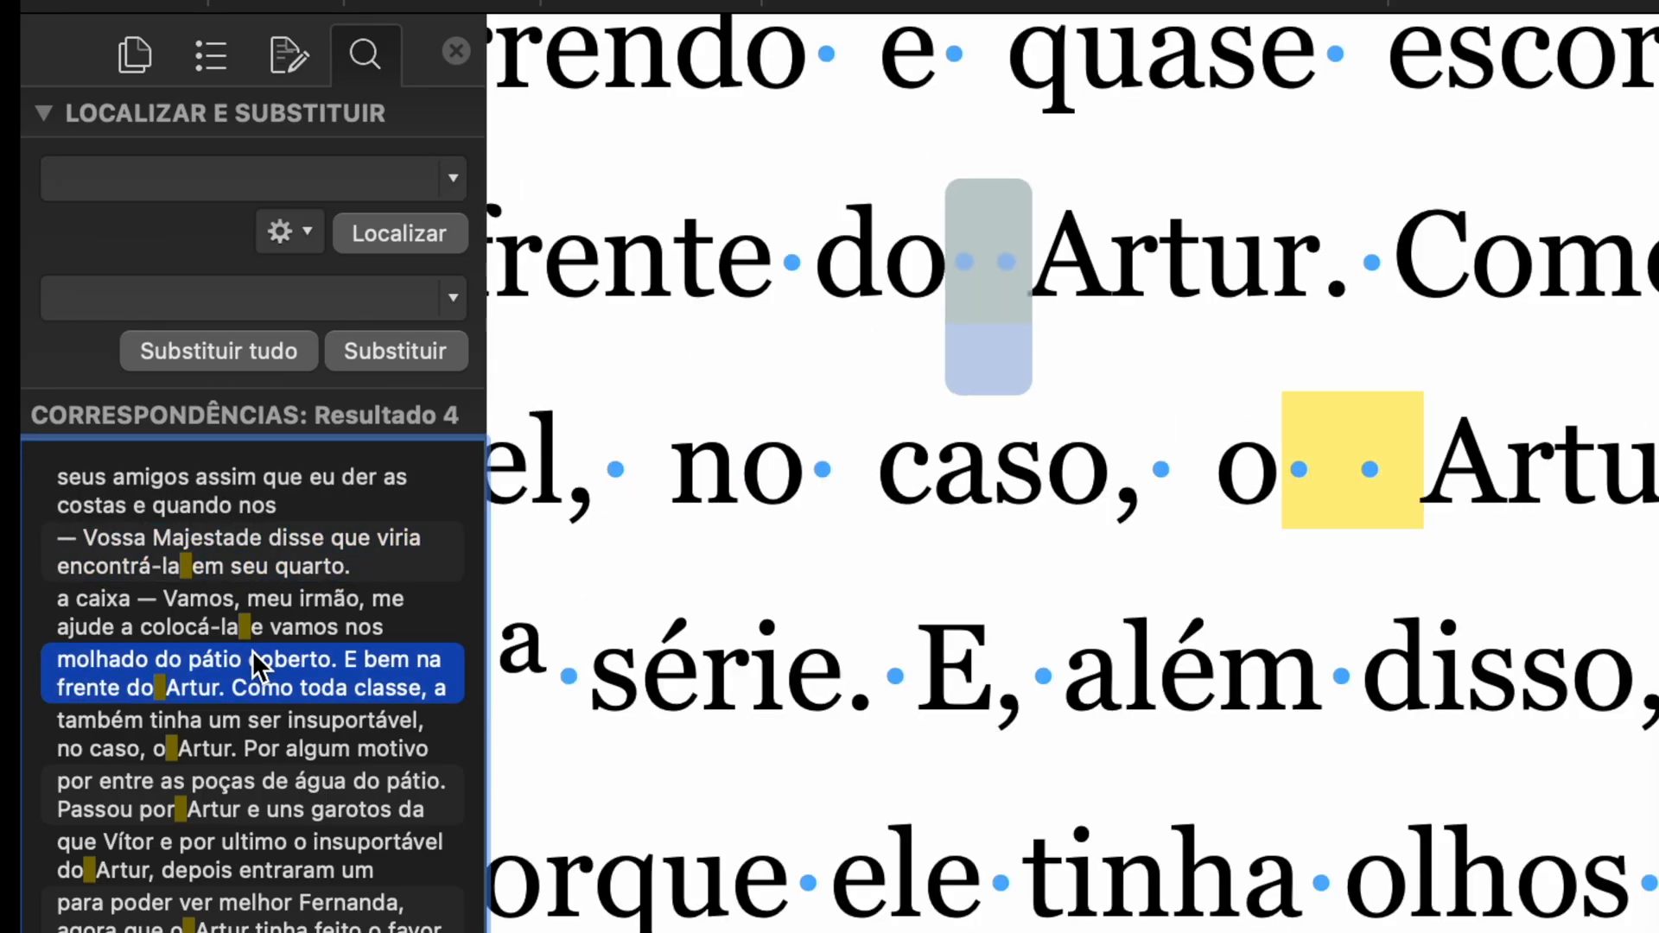
pyautogui.click(278, 619)
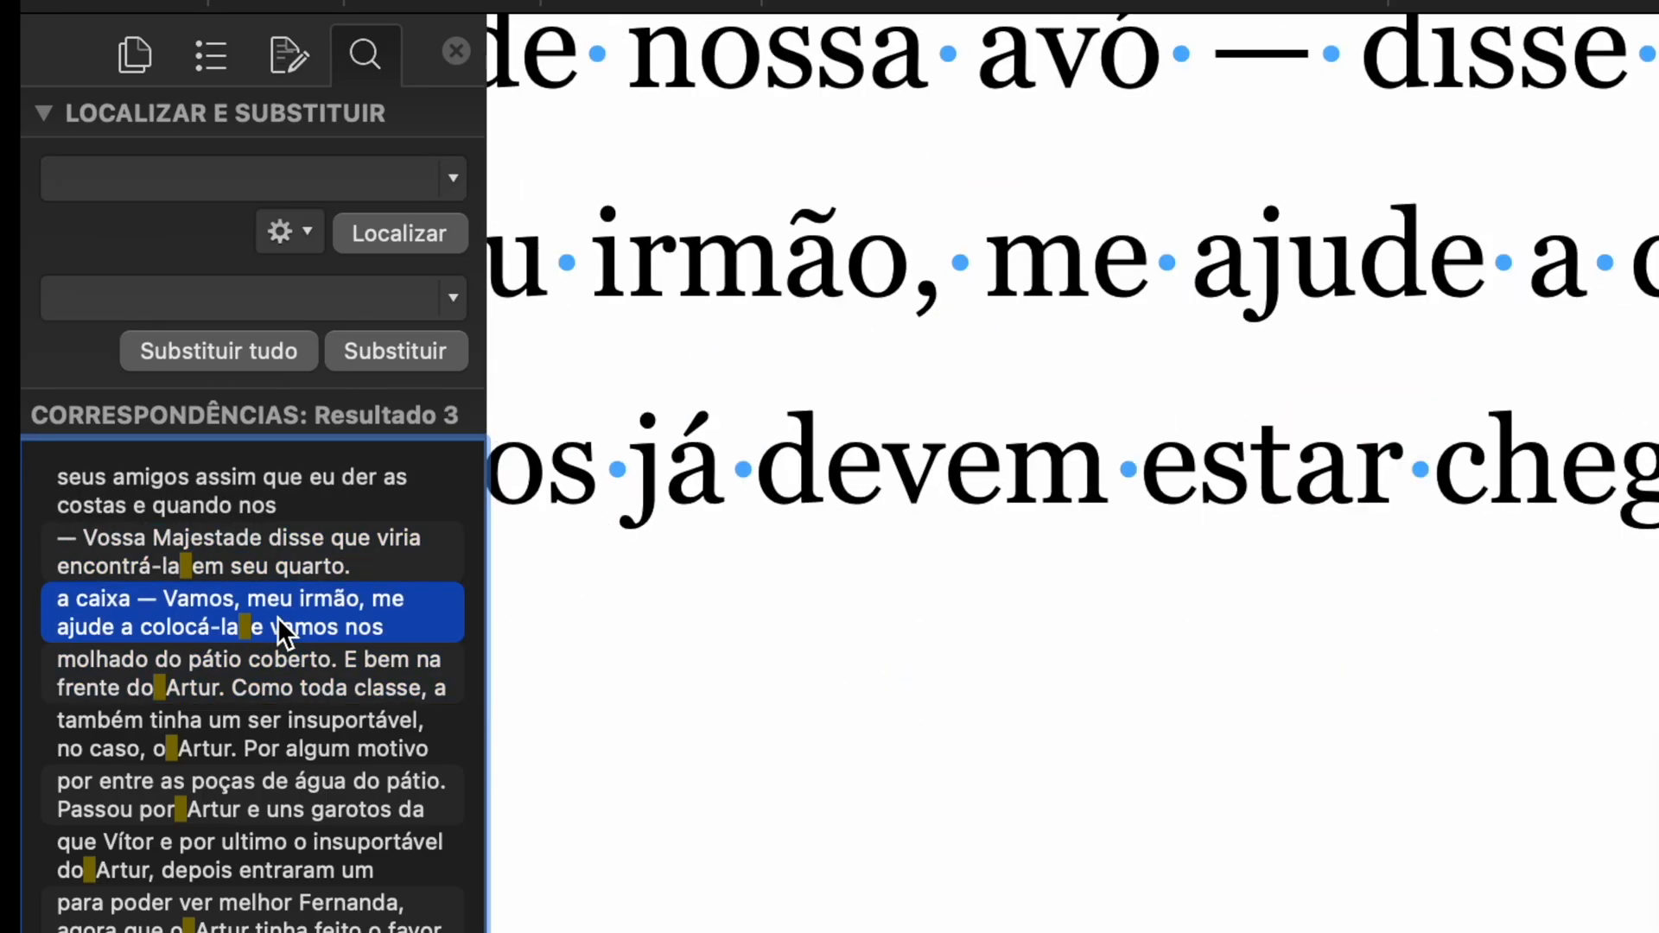
pyautogui.click(225, 294)
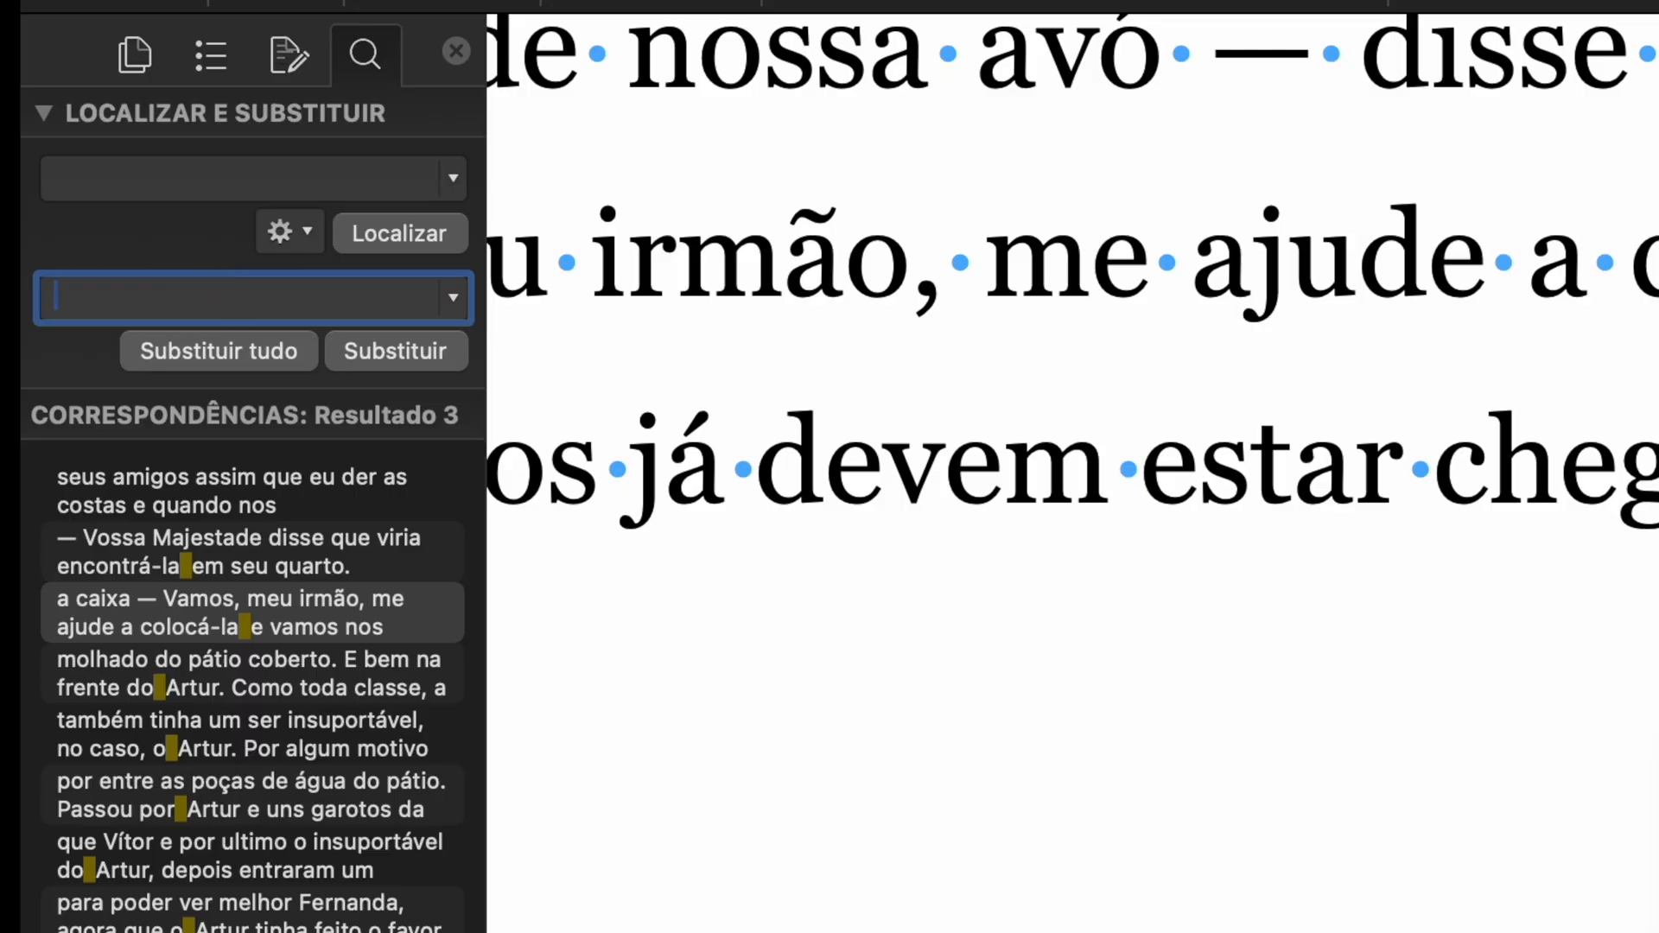
pyautogui.click(391, 344)
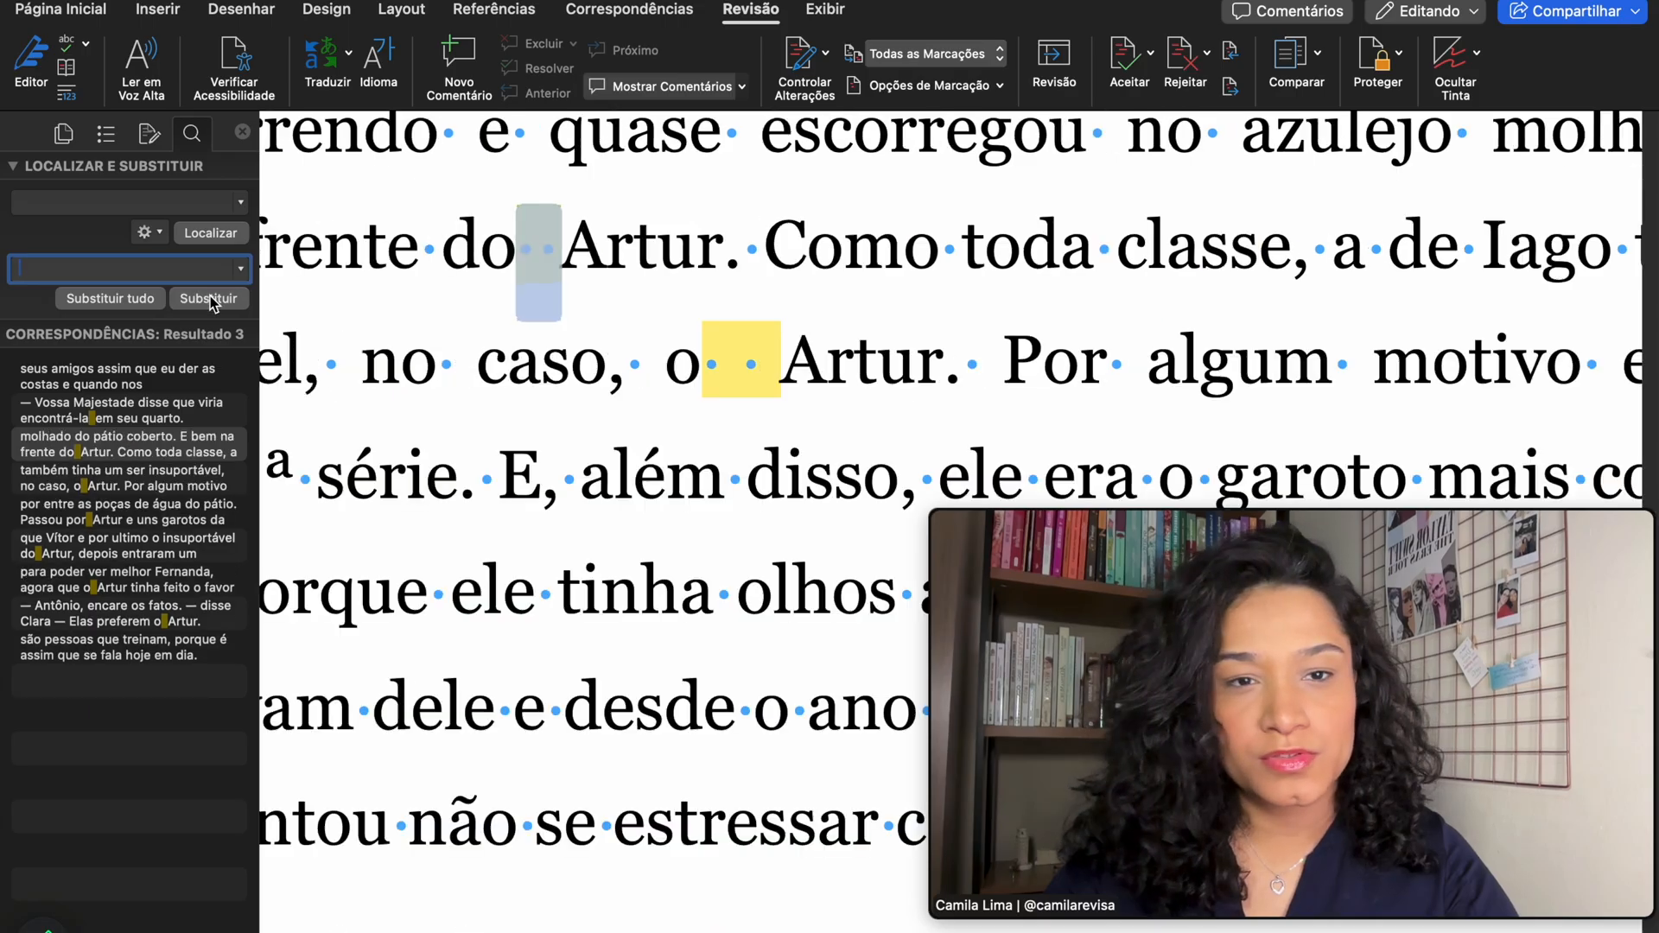
# - Replace the next two double spaces, then all remaining ones, confirming 7 replacements
pyautogui.click(209, 299)
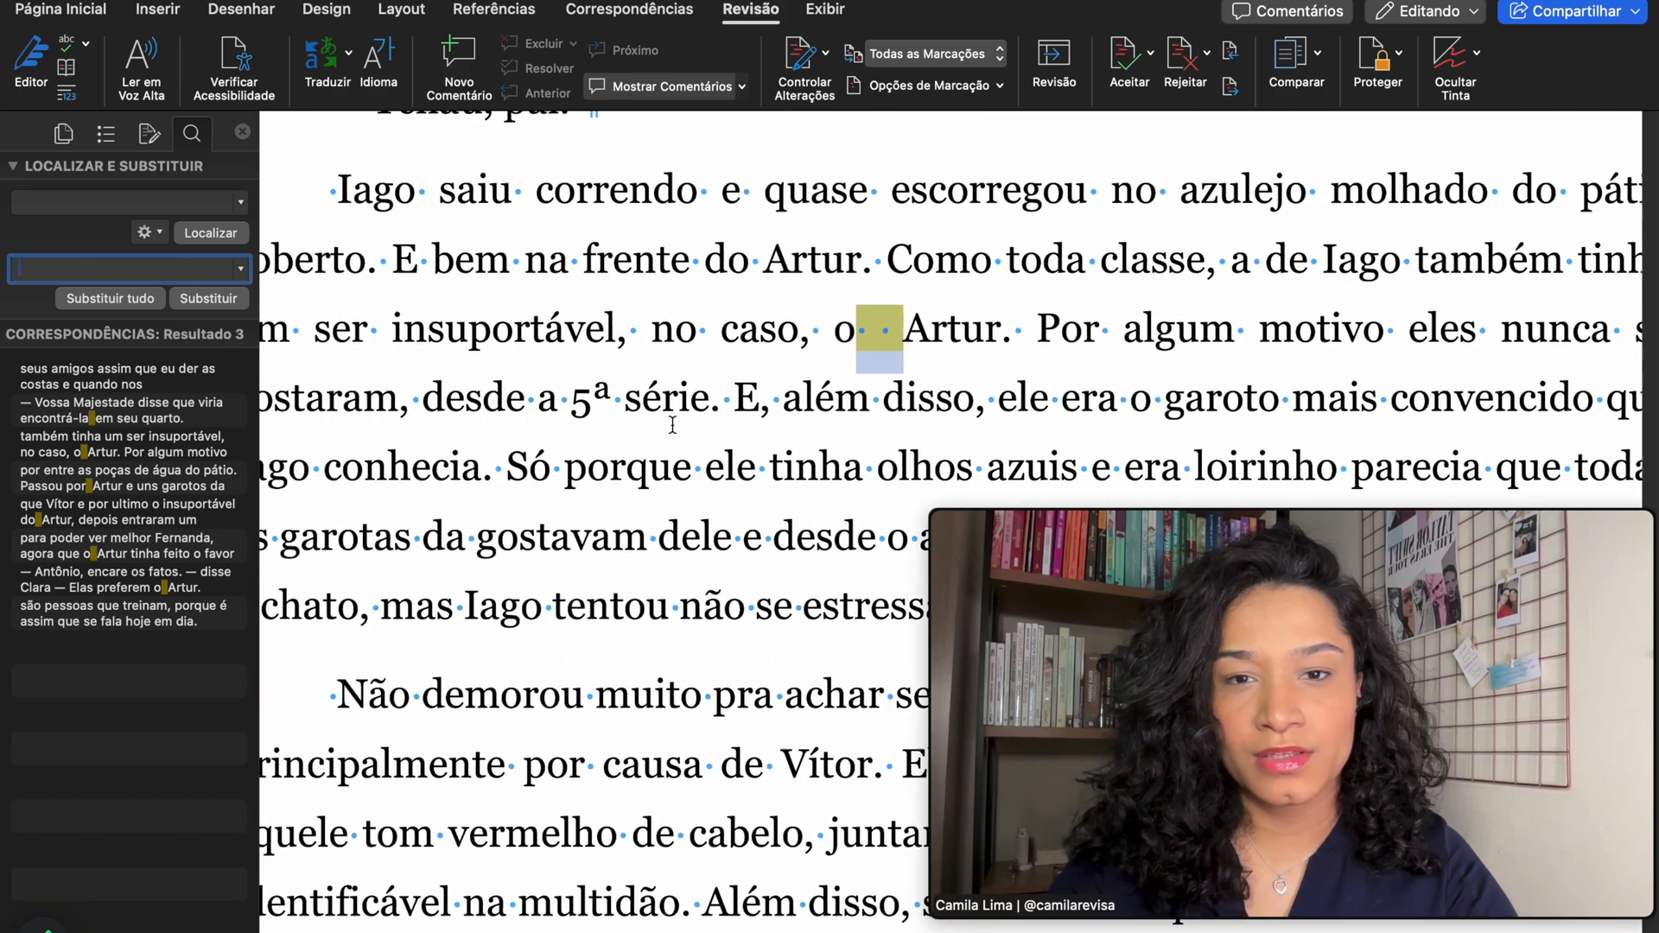
pyautogui.click(208, 299)
pyautogui.click(107, 300)
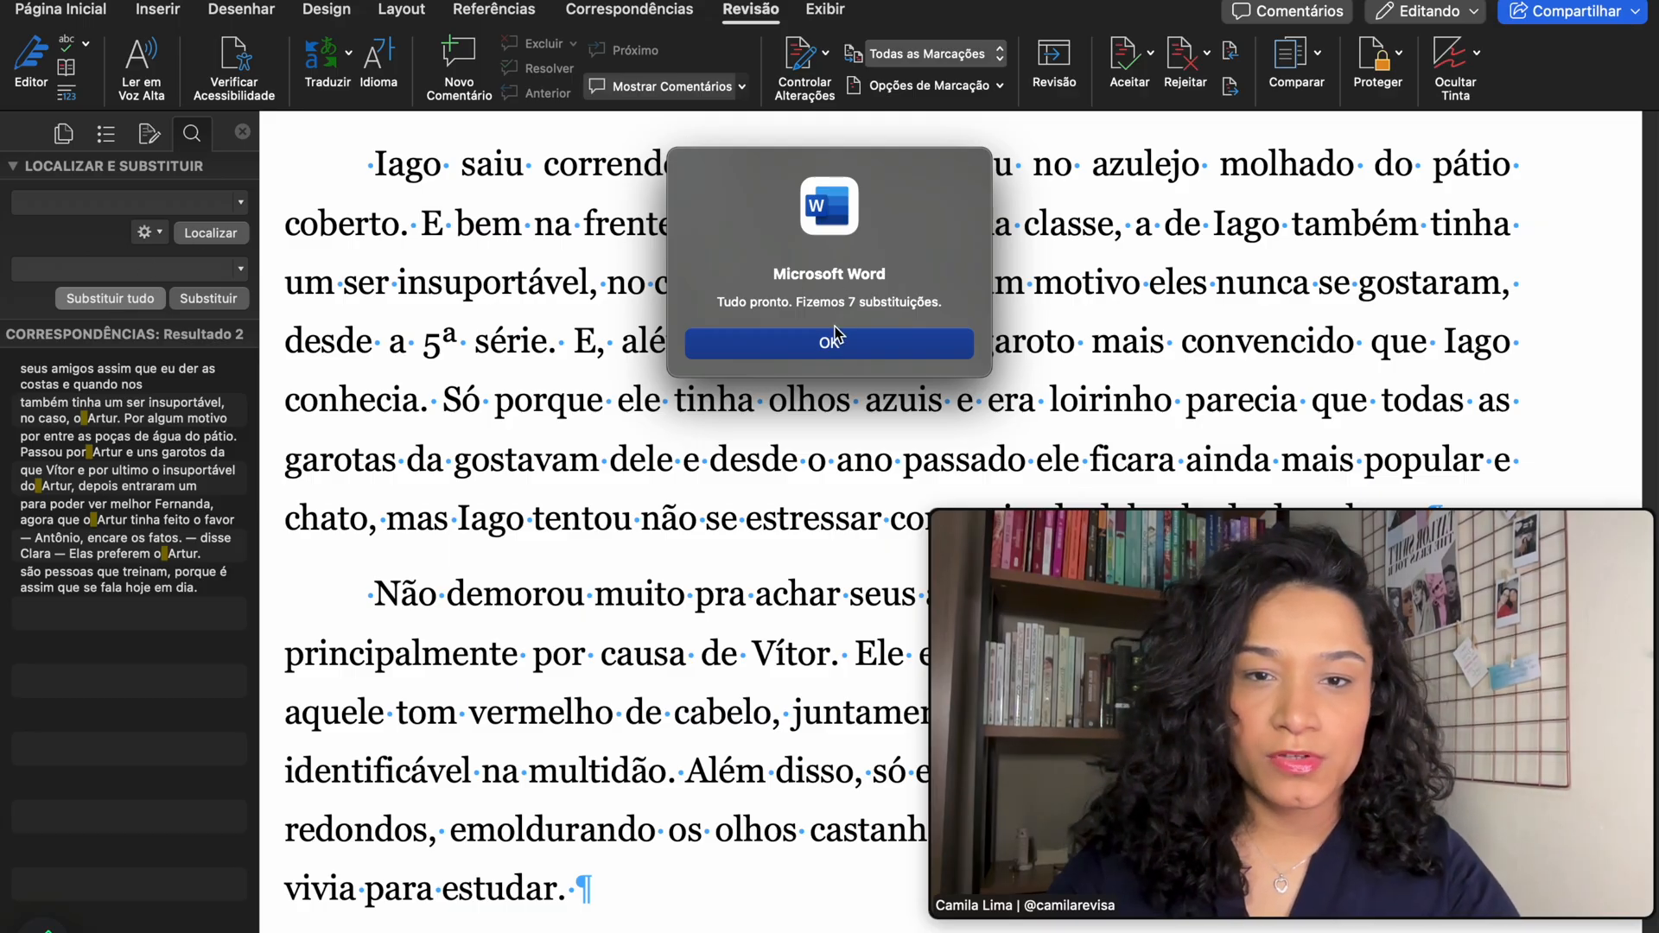
pyautogui.click(829, 344)
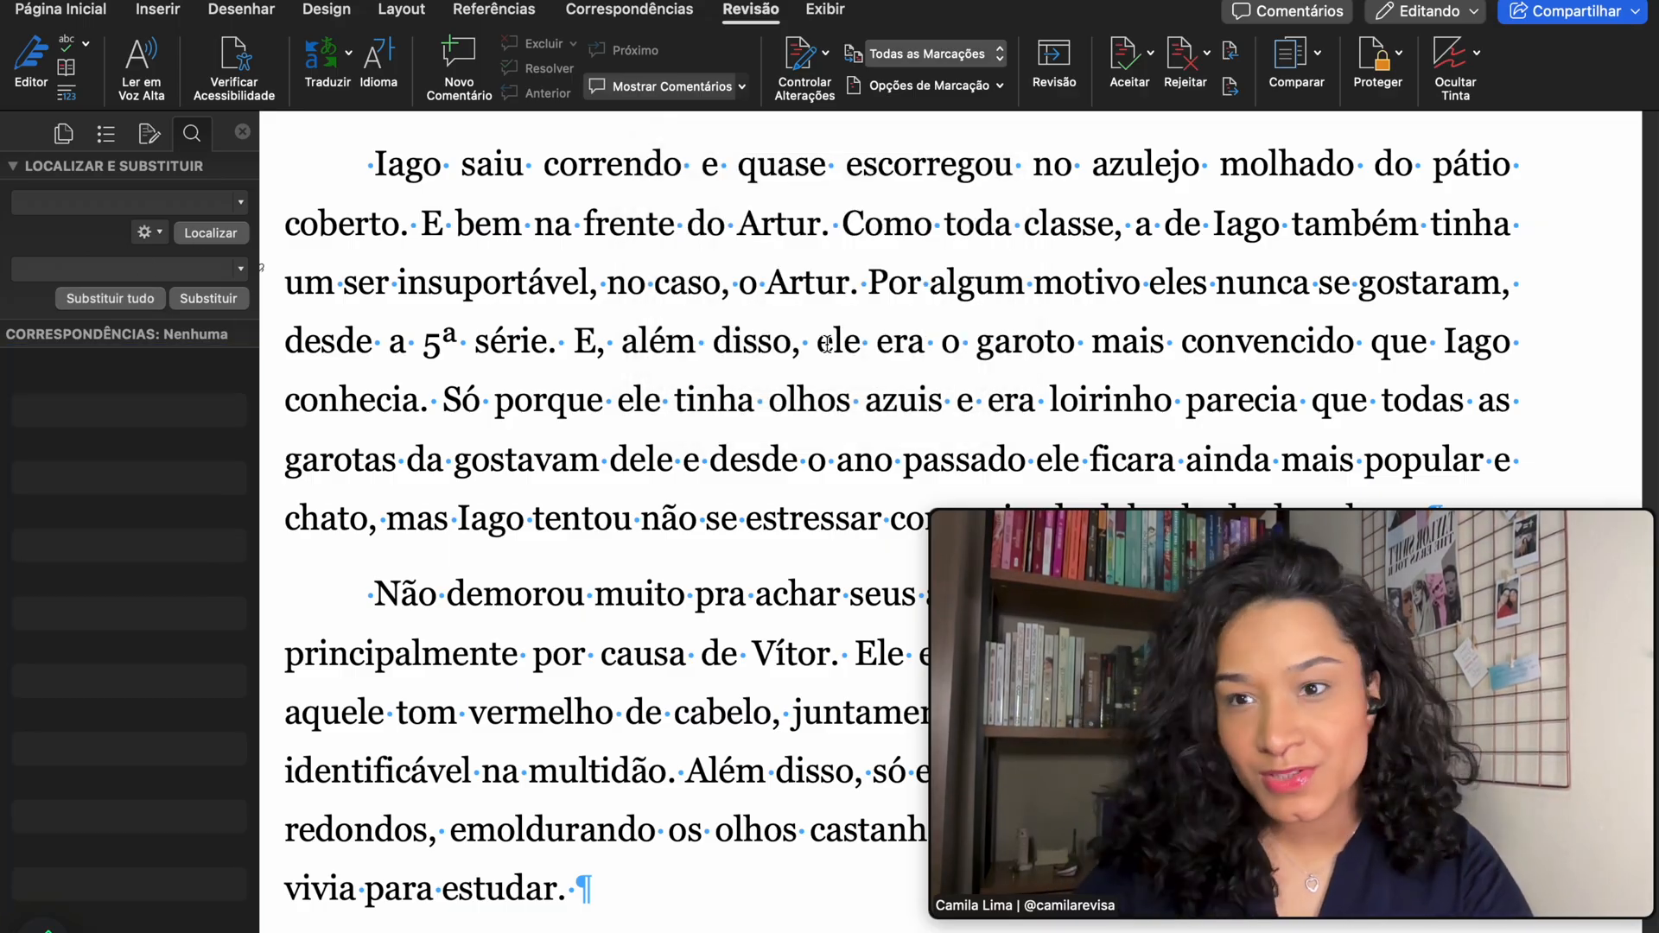
# - Place the insertion point after '— Tchau, pai.'
pyautogui.scroll(-3, 804, 574)
pyautogui.scroll(2, 816, 432)
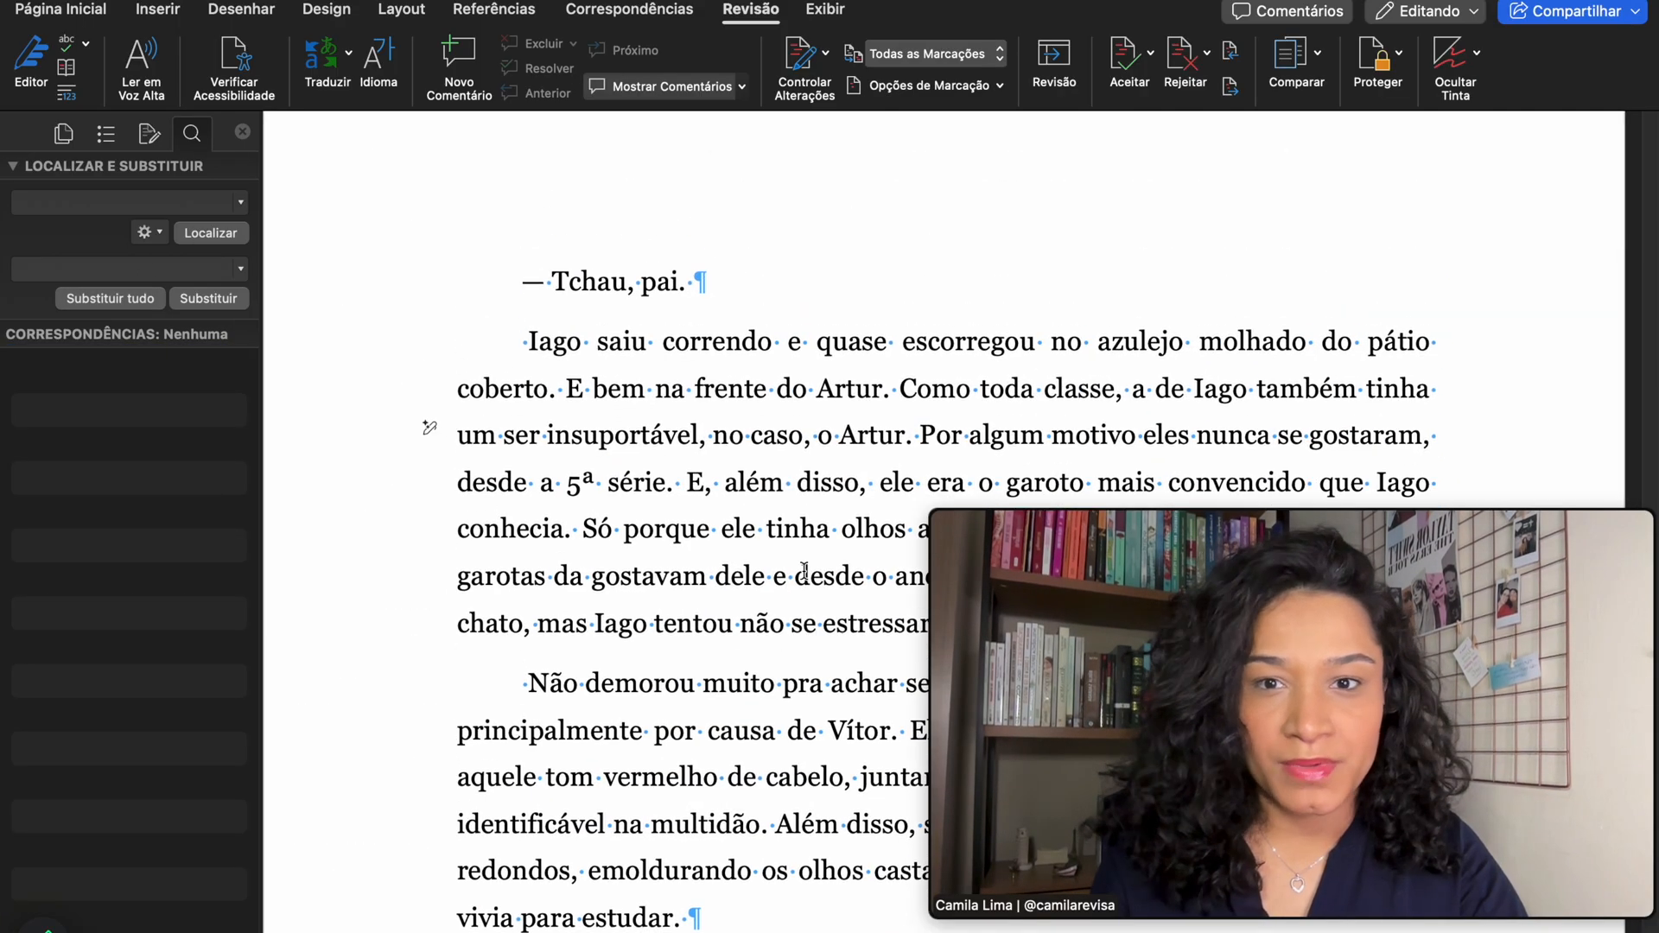
pyautogui.click(800, 300)
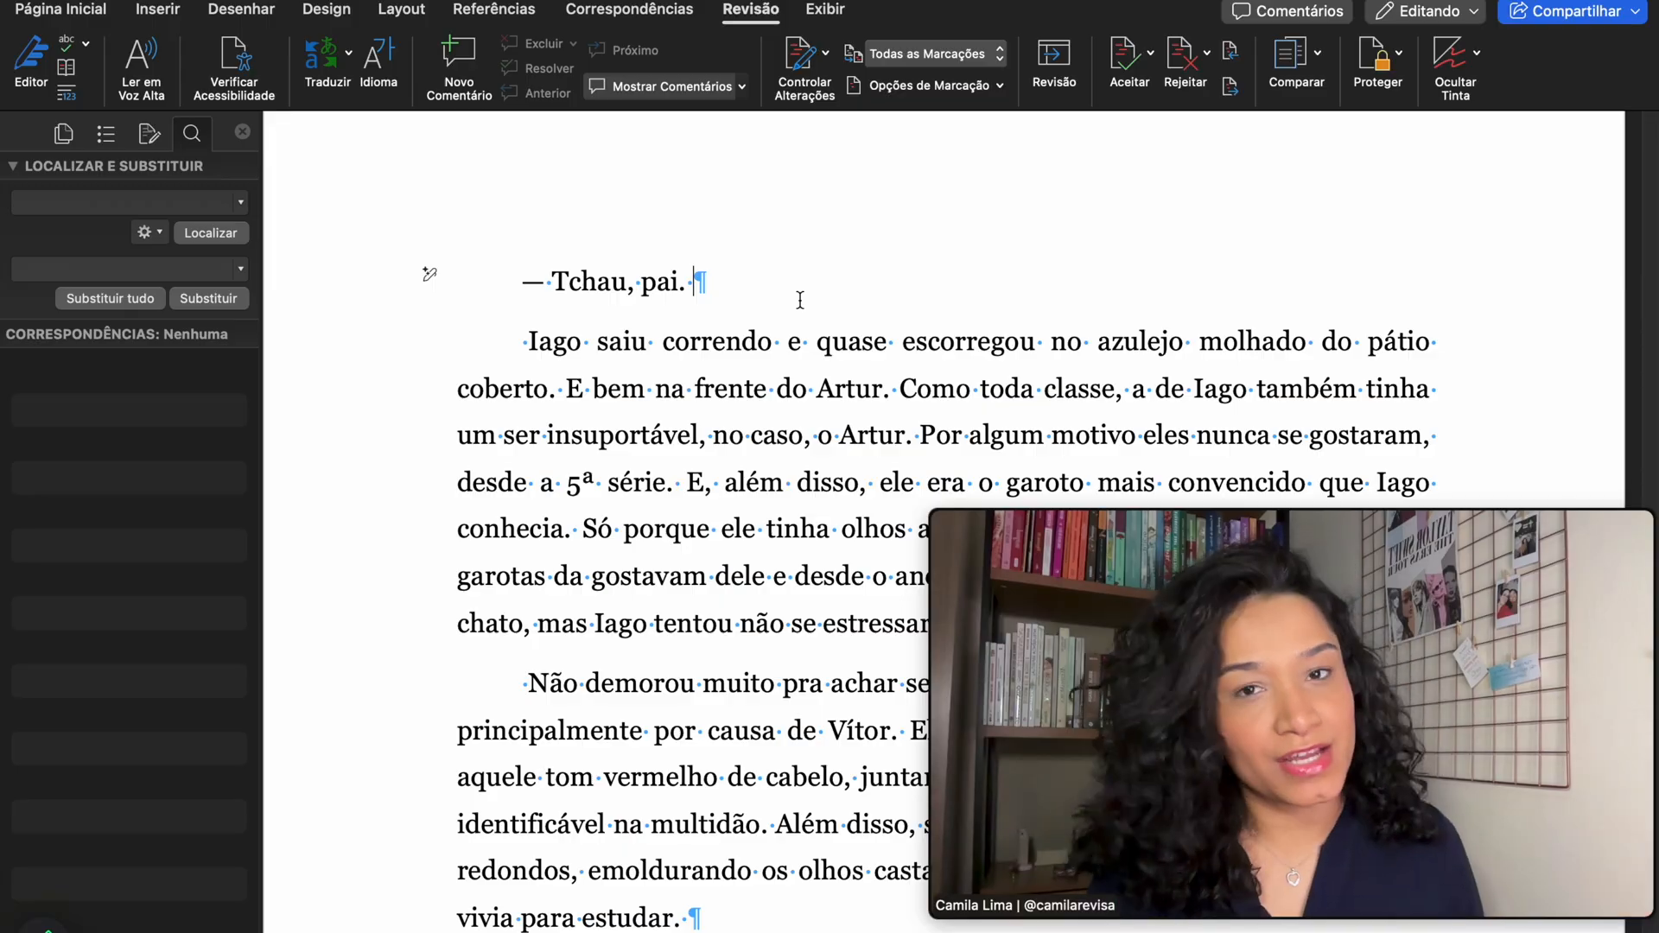
pyautogui.scroll(5, 730, 488)
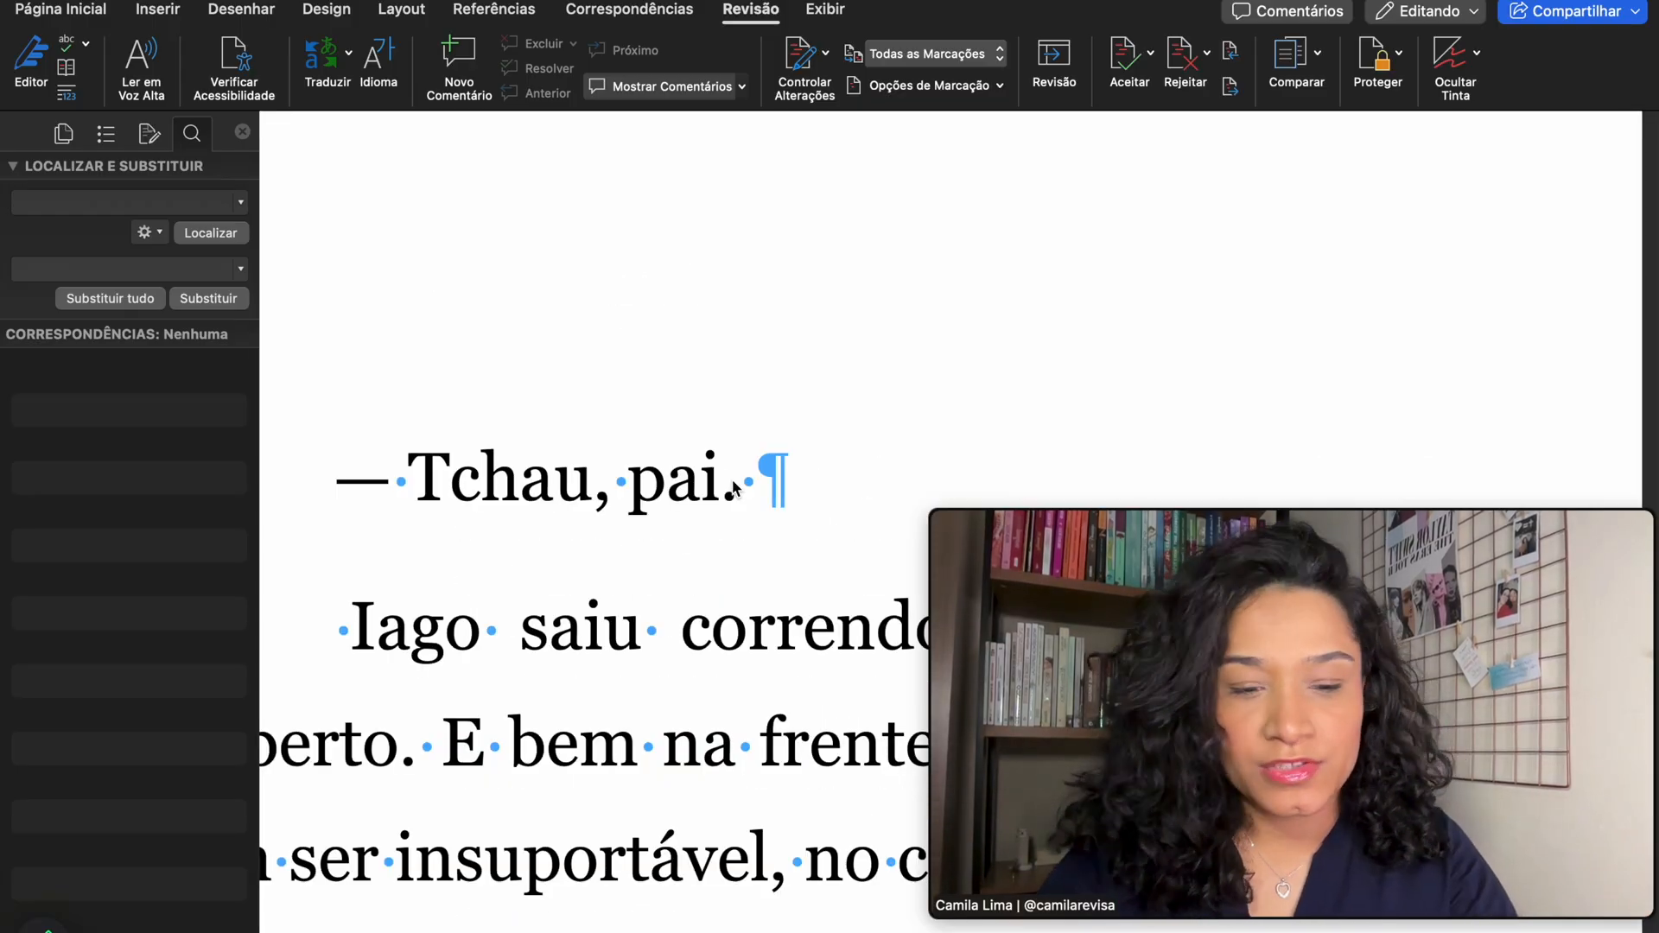
pyautogui.write('..')
pyautogui.press('Left')
pyautogui.press('Left')
pyautogui.press('Right')
pyautogui.press('Right')
pyautogui.press('Right')
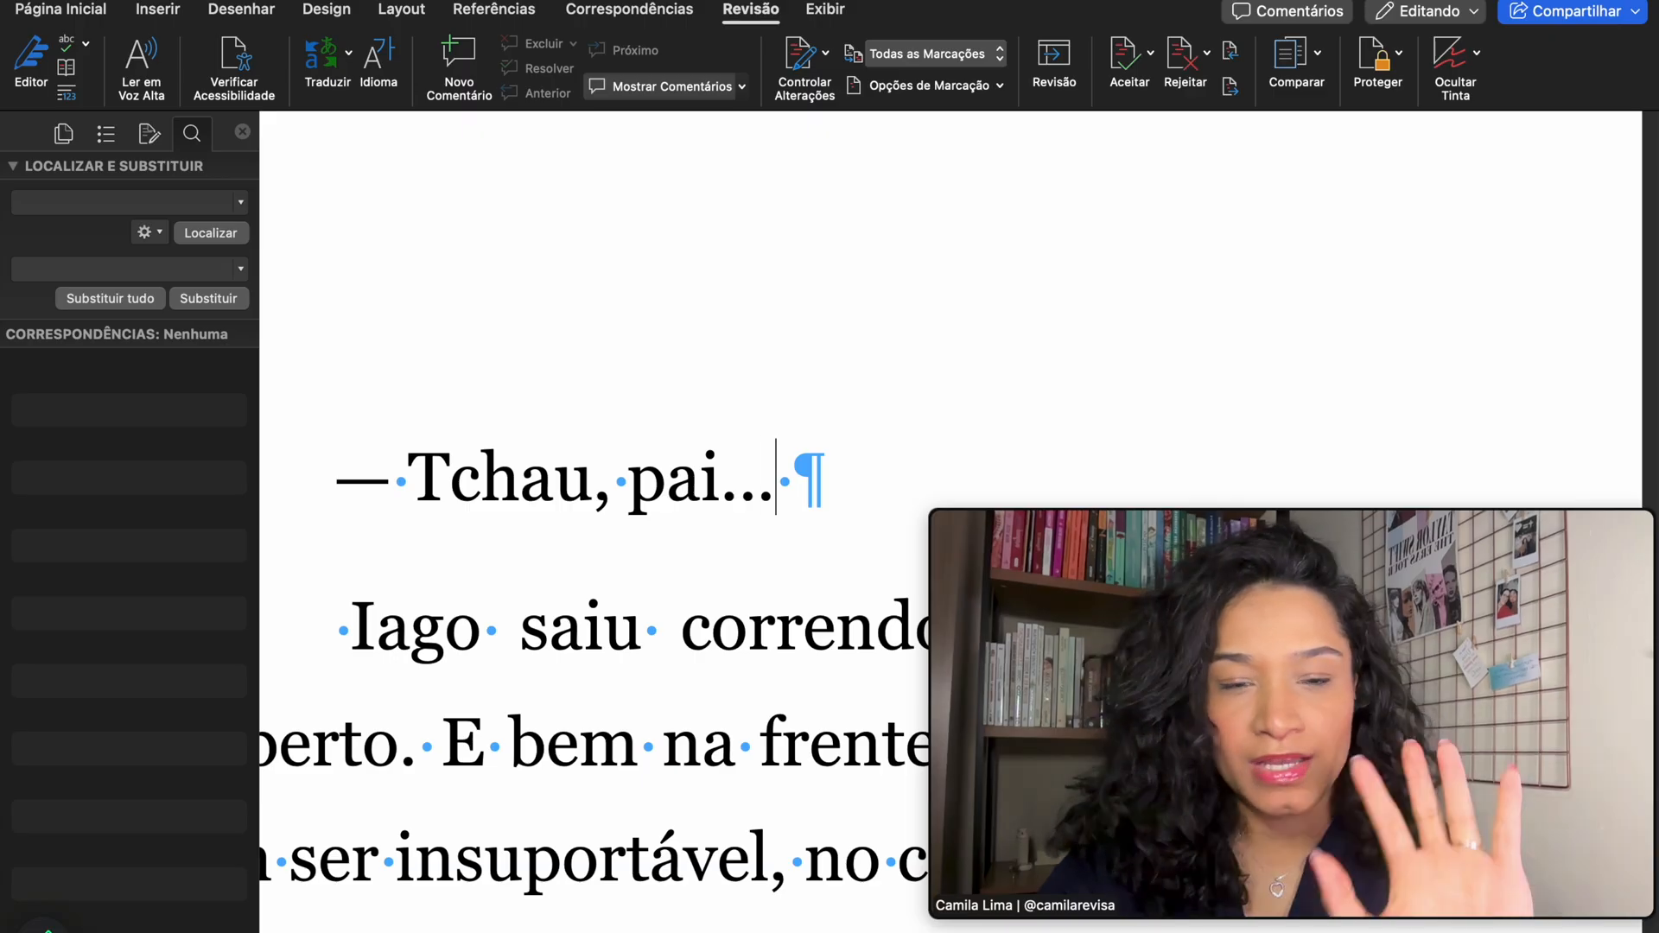
pyautogui.press('BackSpace')
pyautogui.write('.')
pyautogui.click(729, 484)
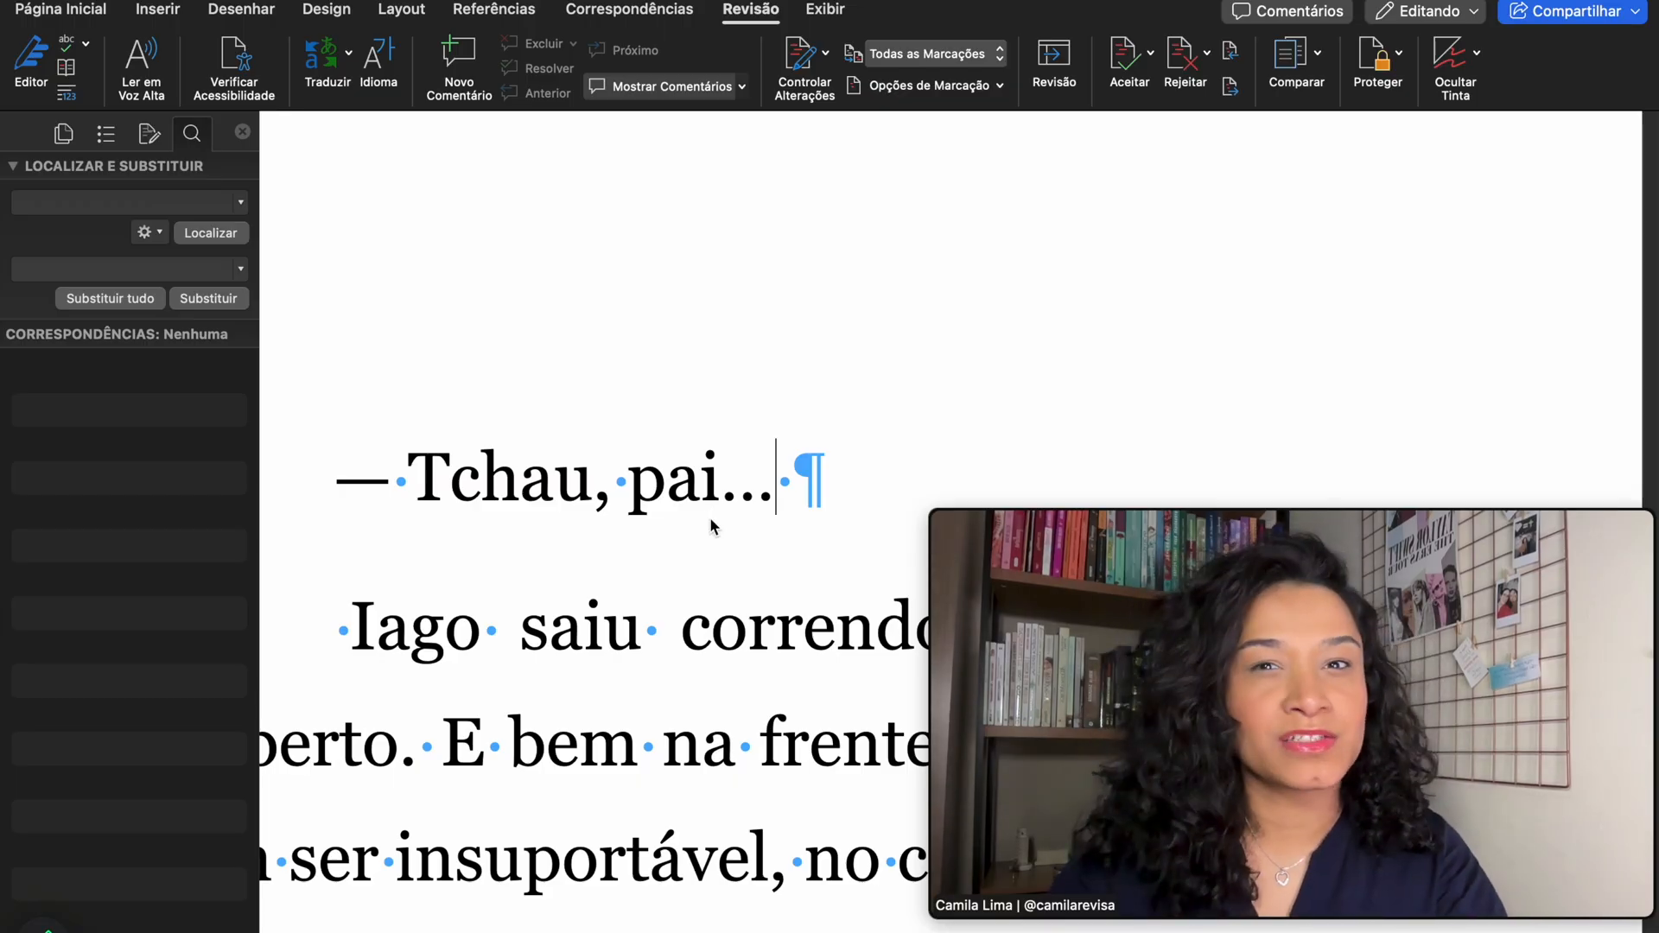
pyautogui.write('....')
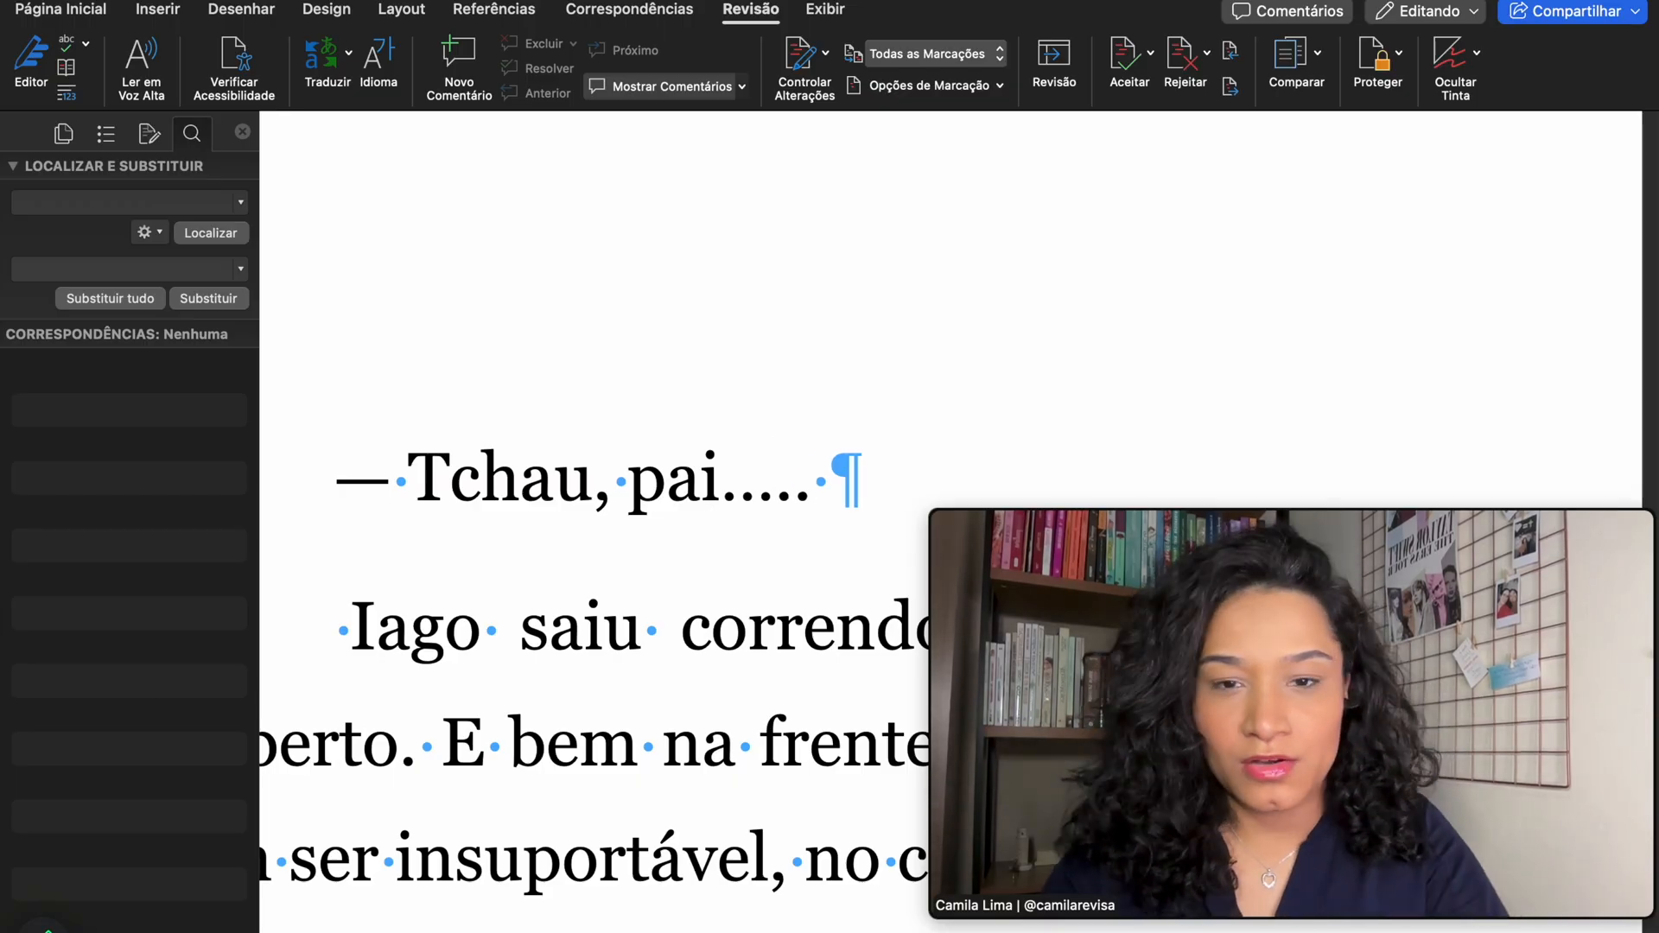
pyautogui.press('Left')
pyautogui.press('Left')
pyautogui.press('Left')
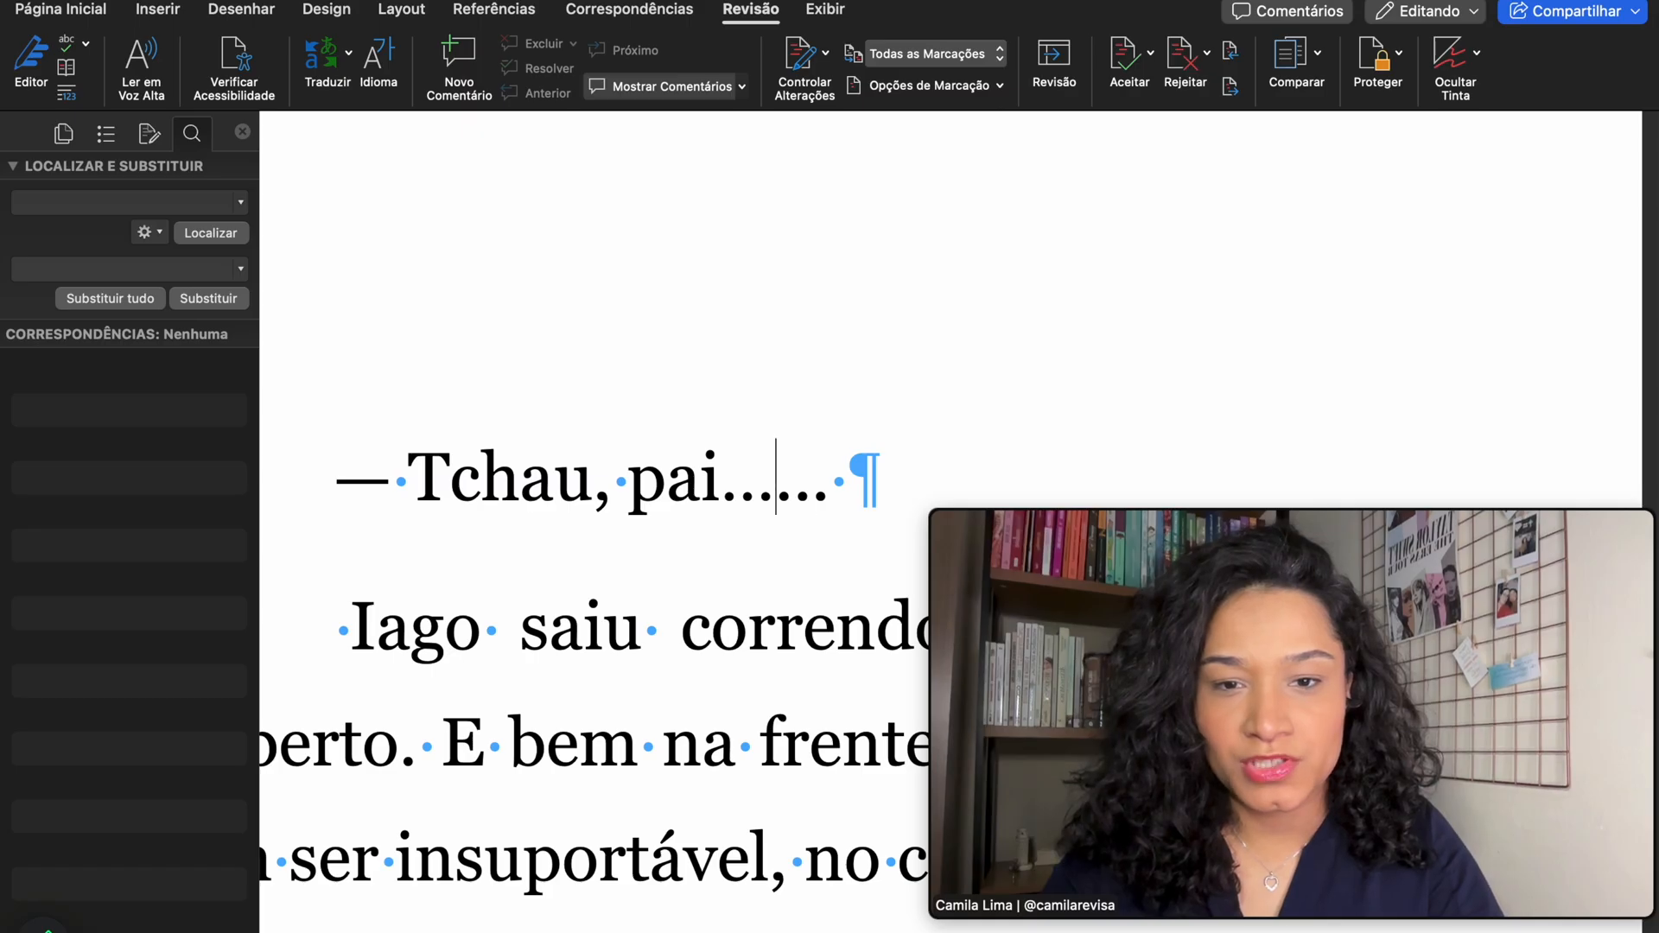
pyautogui.press('Right')
pyautogui.press('Right')
pyautogui.press('Left')
pyautogui.press('Left')
pyautogui.press('Left')
pyautogui.press('Left')
pyautogui.press('Right')
pyautogui.press('Right')
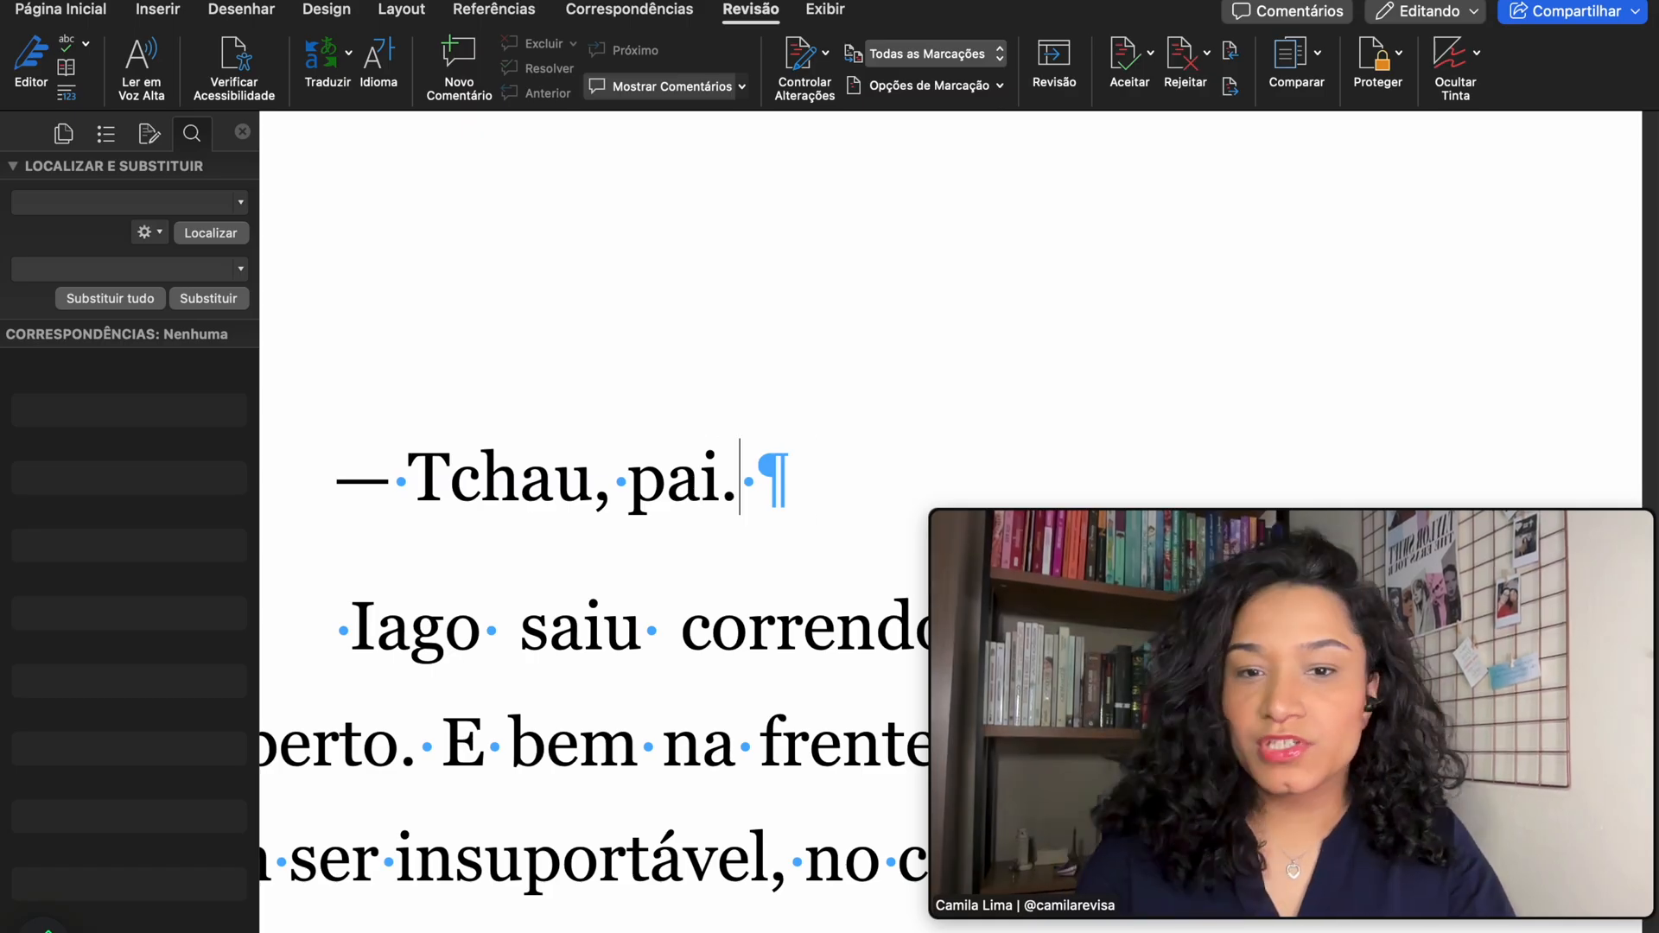
pyautogui.write('...')
pyautogui.hotkey('shift', 'Left')
pyautogui.hotkey('shift', 'Left')
pyautogui.hotkey('shift', 'Left')
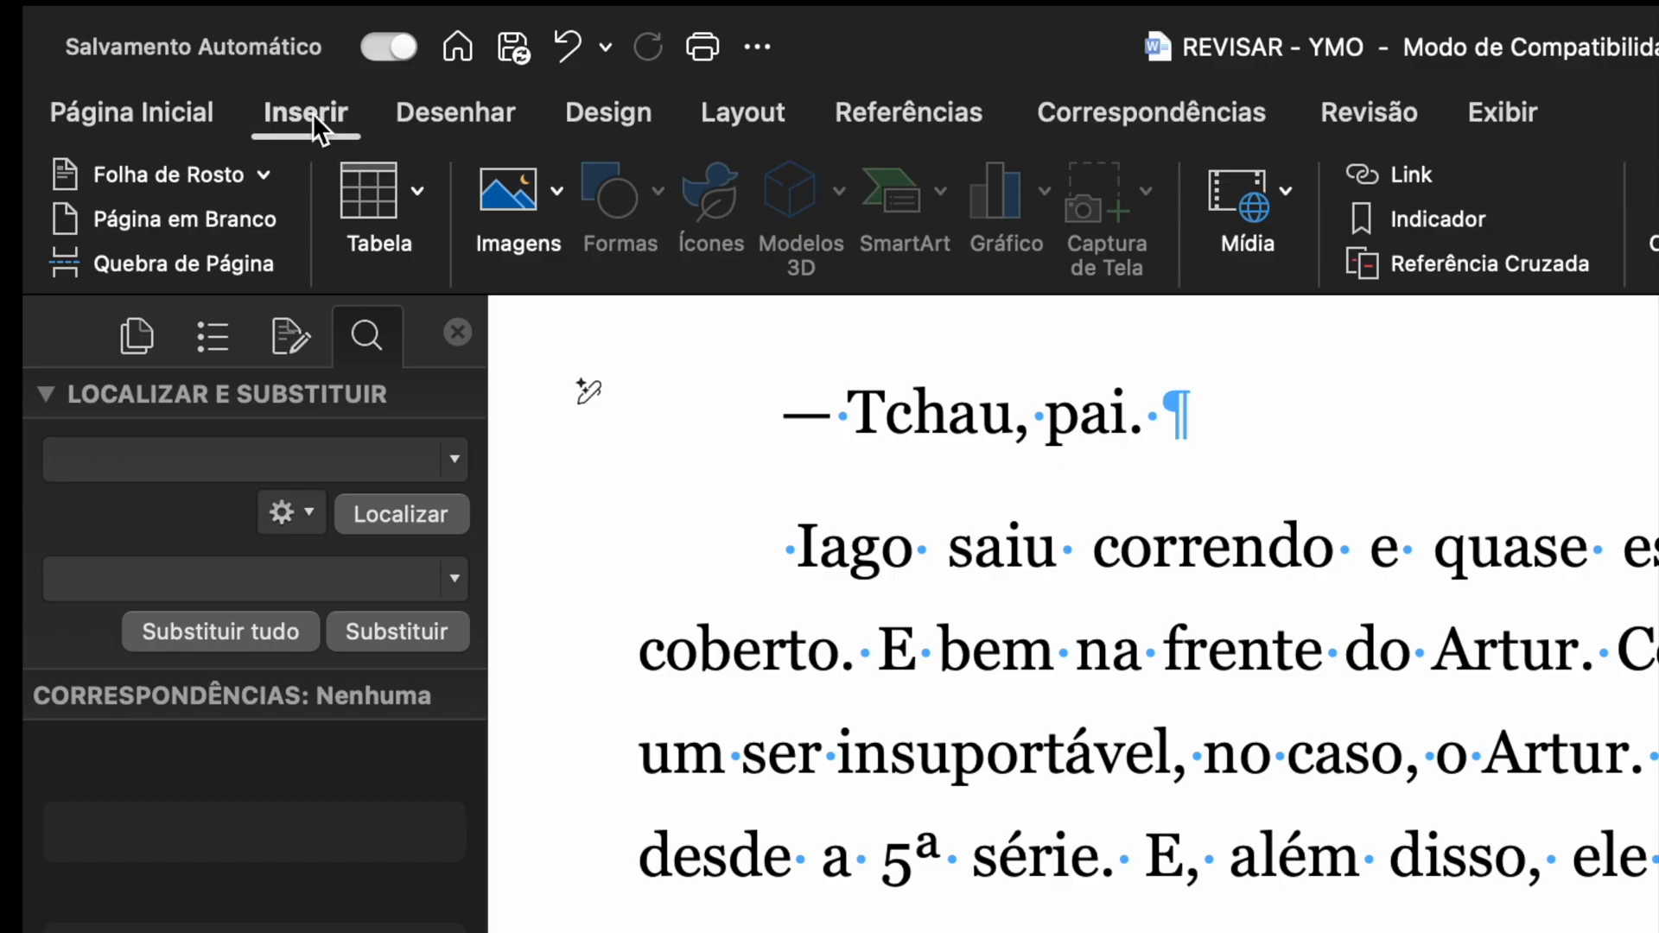
# - Insert the Reticências ellipsis character after 'pai.' from Inserir > Símbolo Avançado special characters
pyautogui.click(316, 112)
pyautogui.click(309, 111)
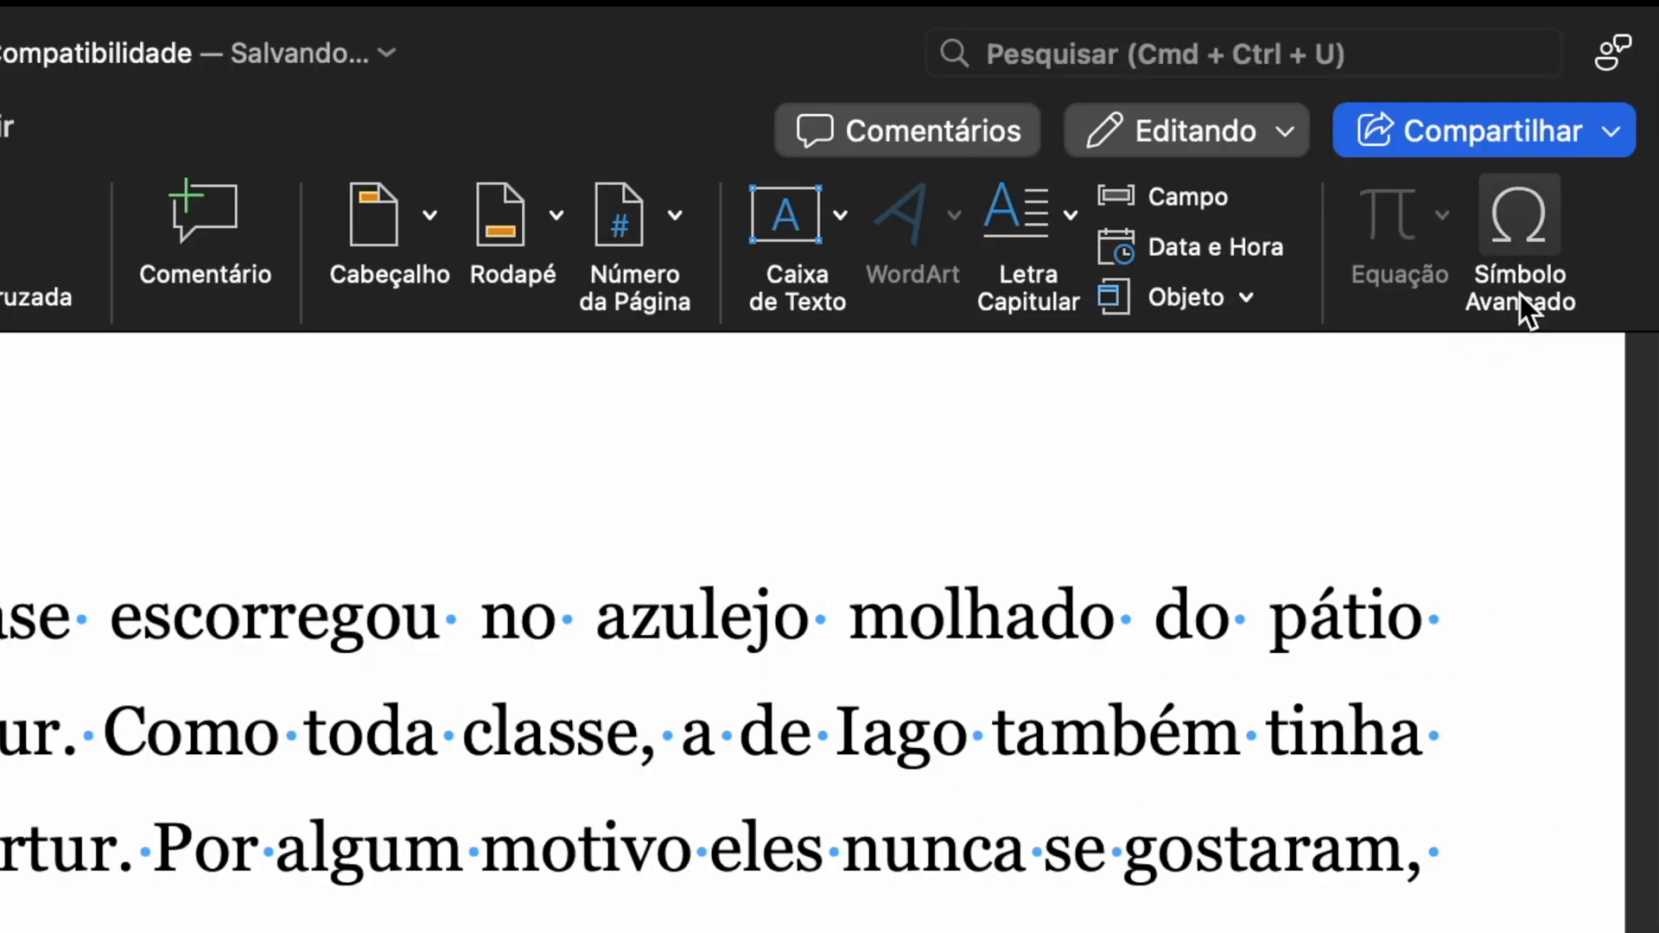
pyautogui.click(1528, 237)
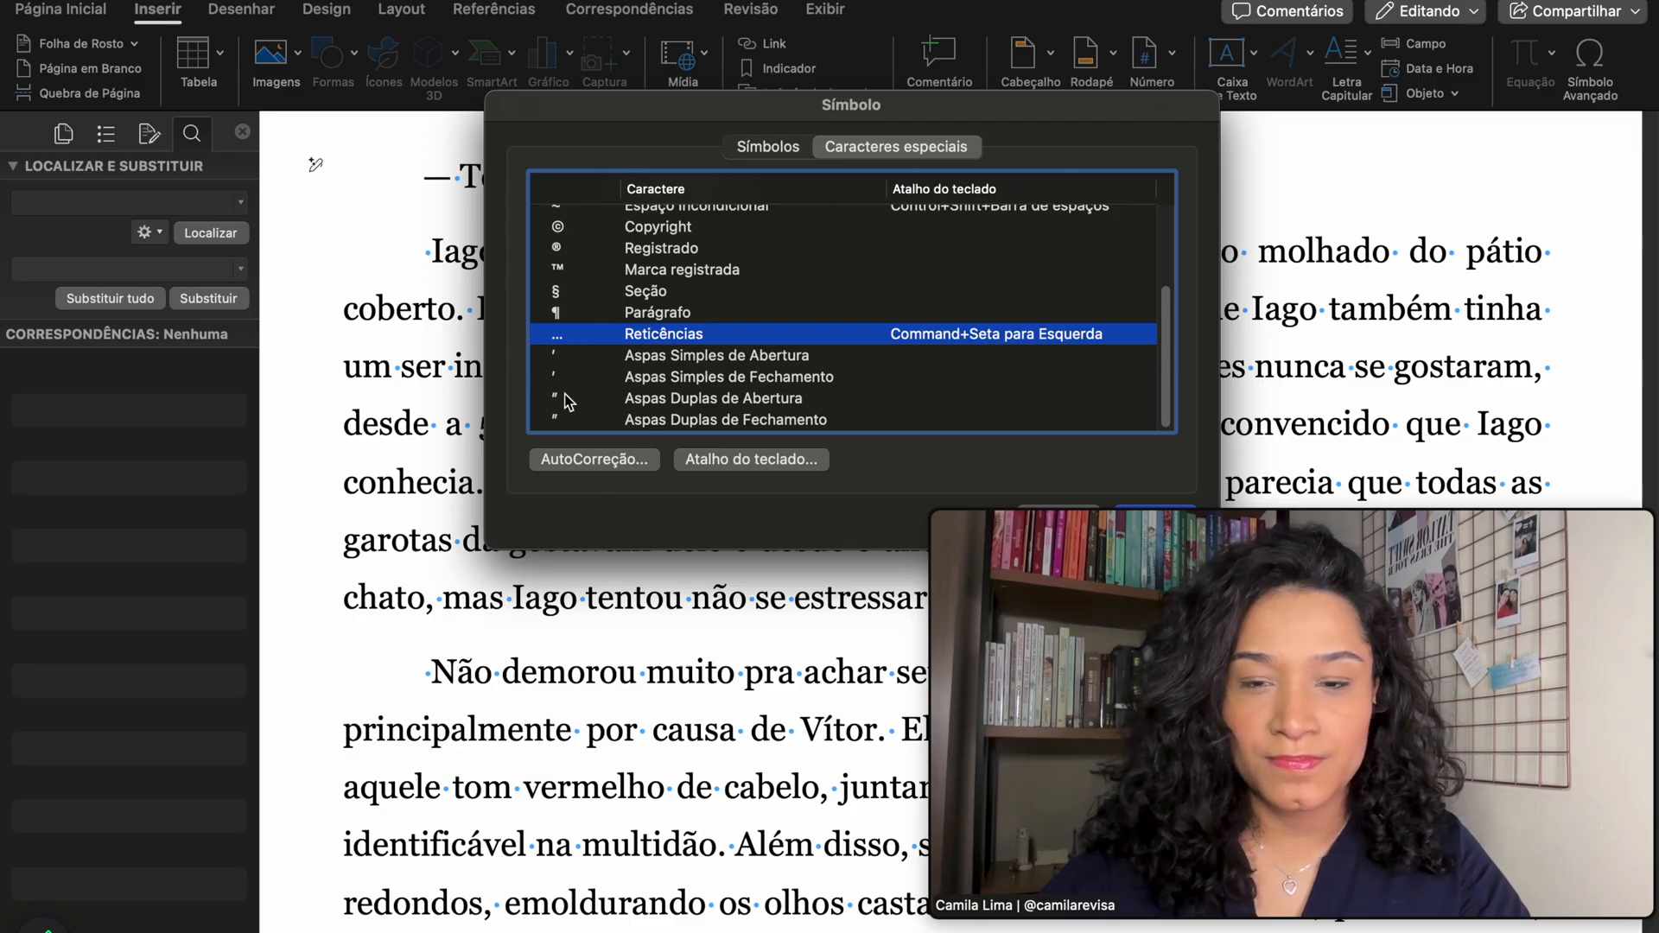
pyautogui.moveTo(1044, 119); pyautogui.dragTo(768, 415)
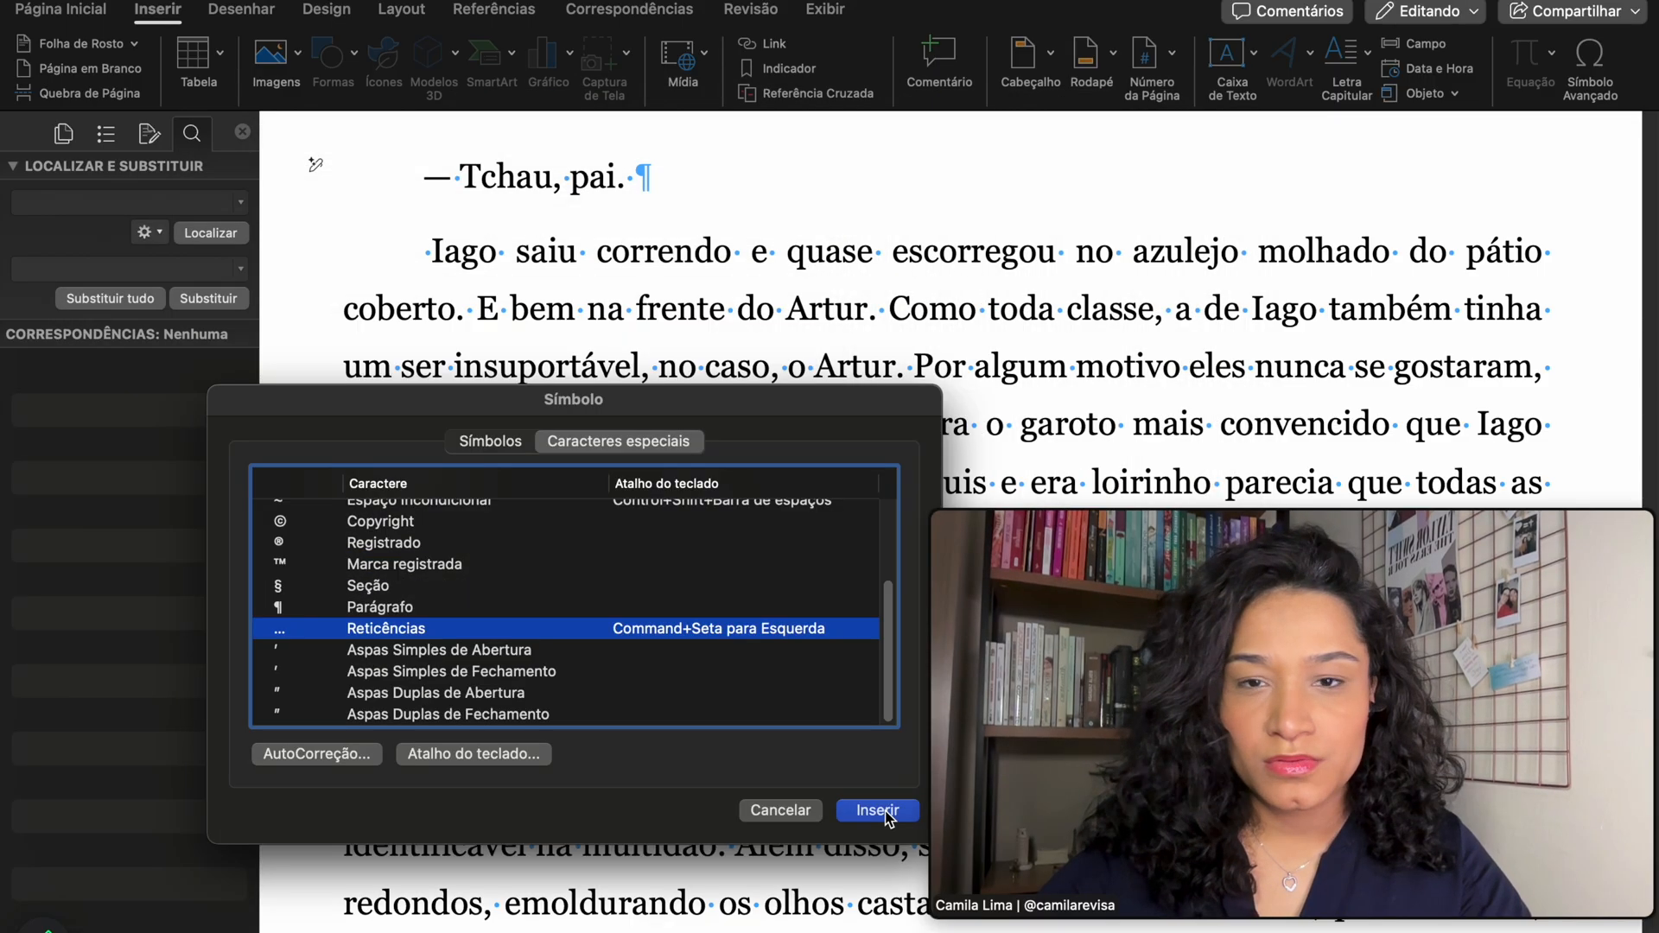
pyautogui.click(884, 809)
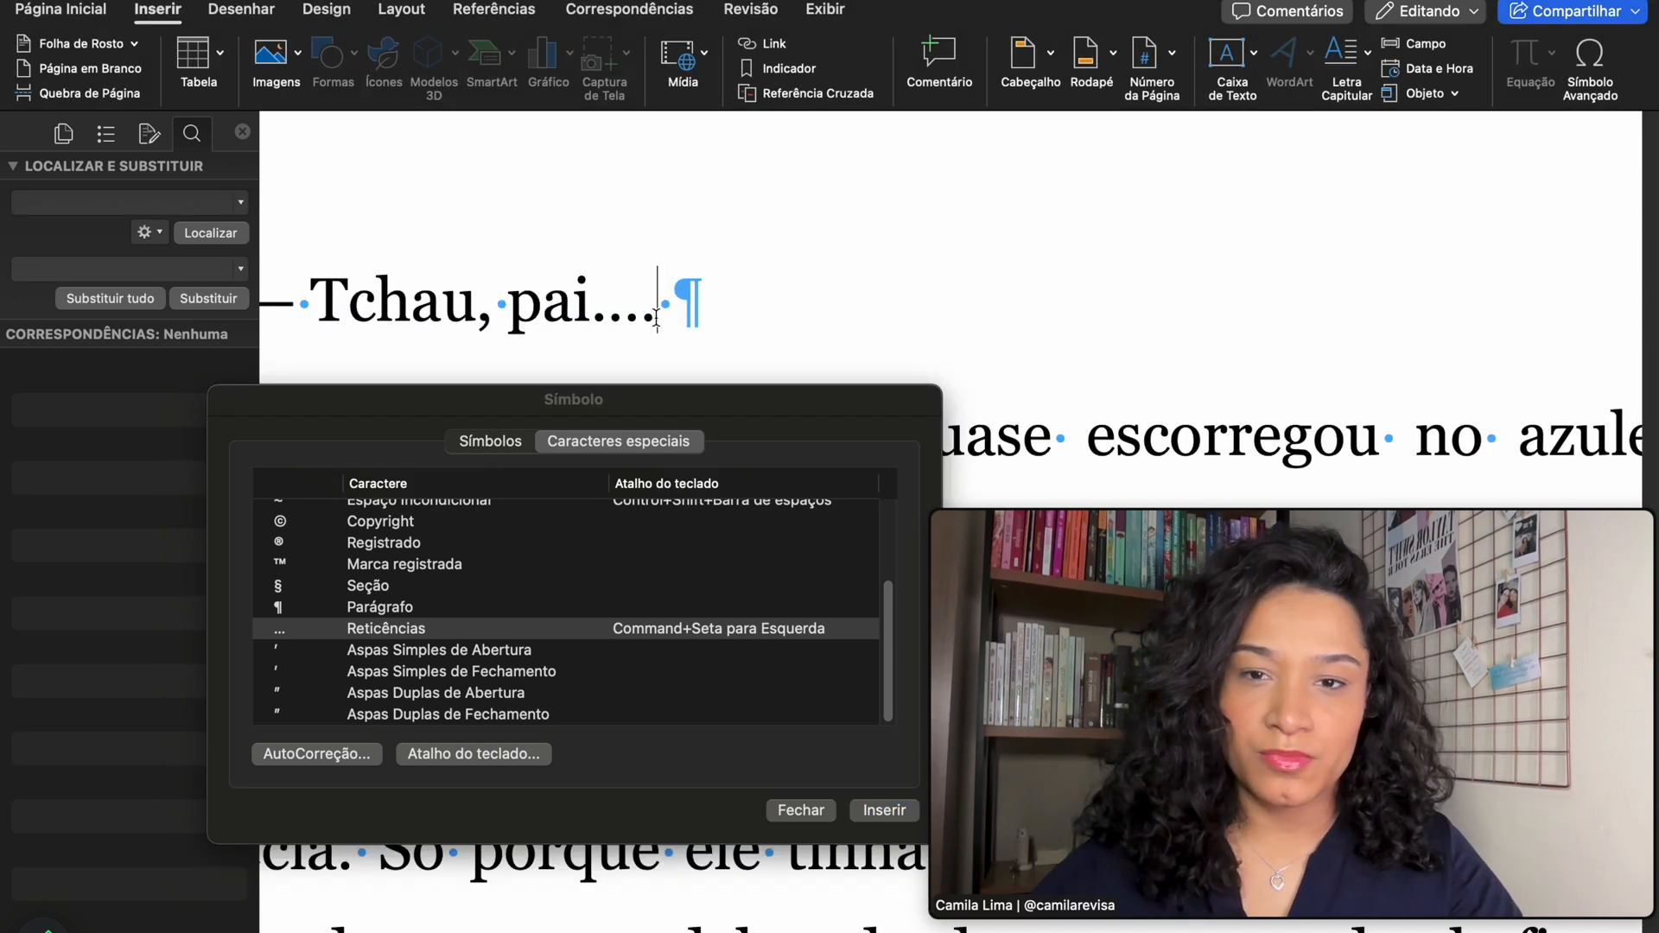
# - Verify the inserted ellipsis is a single character, then insert another one
pyautogui.hscroll(-2, 657, 317)
pyautogui.scroll(-2, 657, 317)
pyautogui.scroll(1, 656, 314)
pyautogui.press('Left')
pyautogui.press('Right')
pyautogui.press('Left')
pyautogui.press('Right')
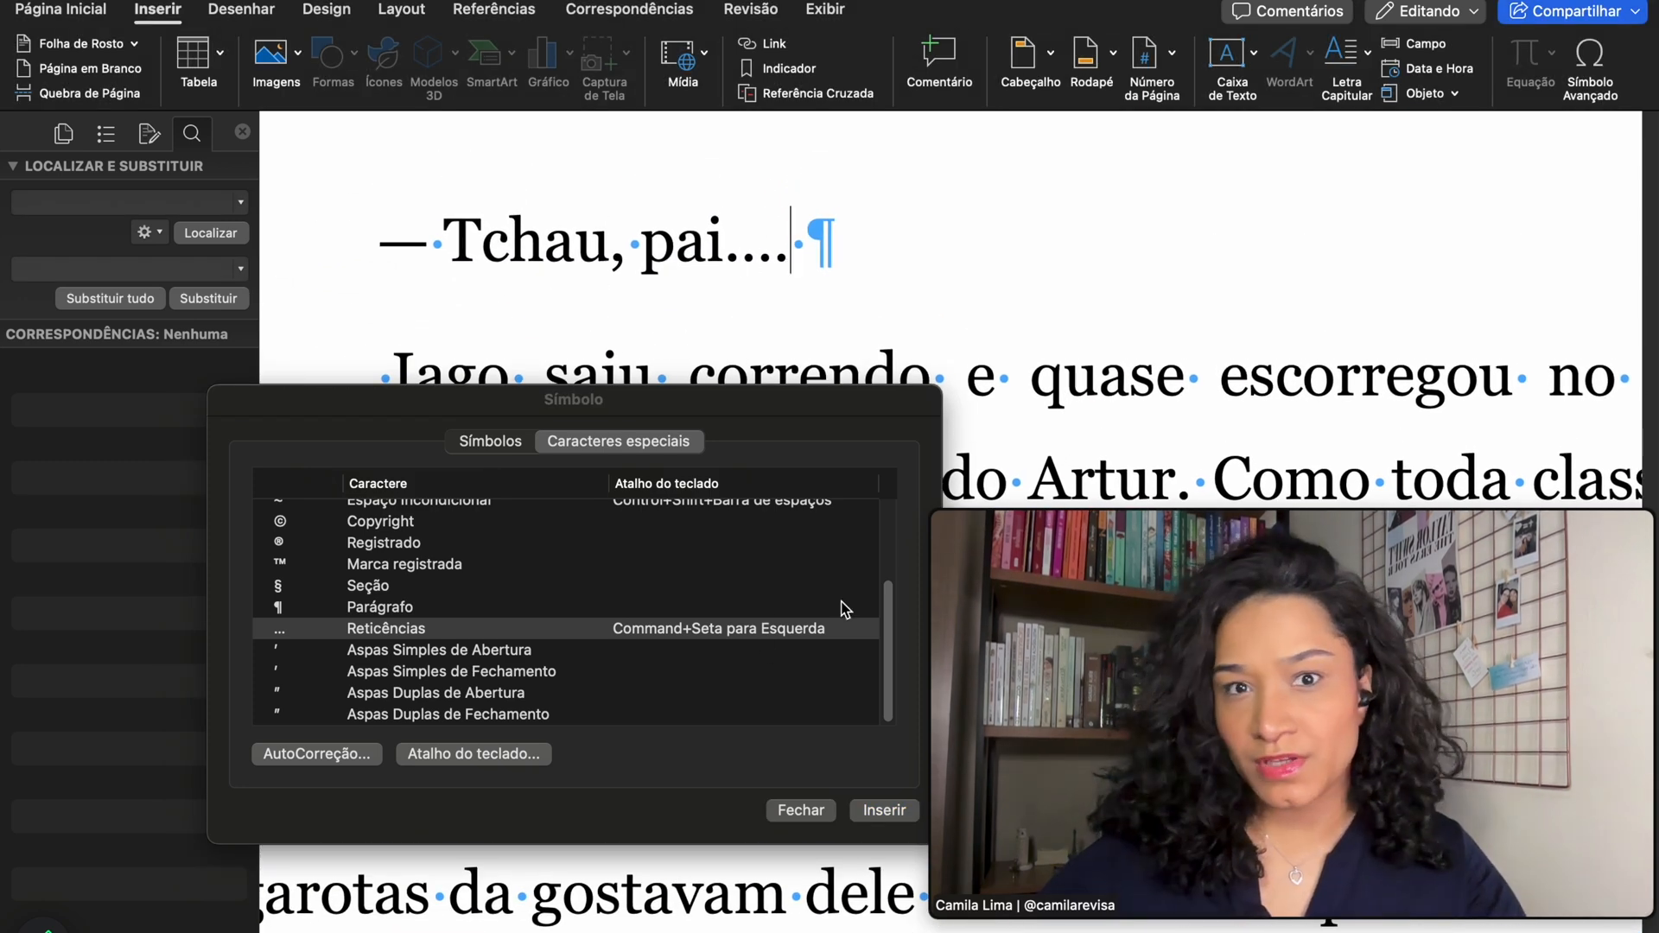
pyautogui.click(871, 816)
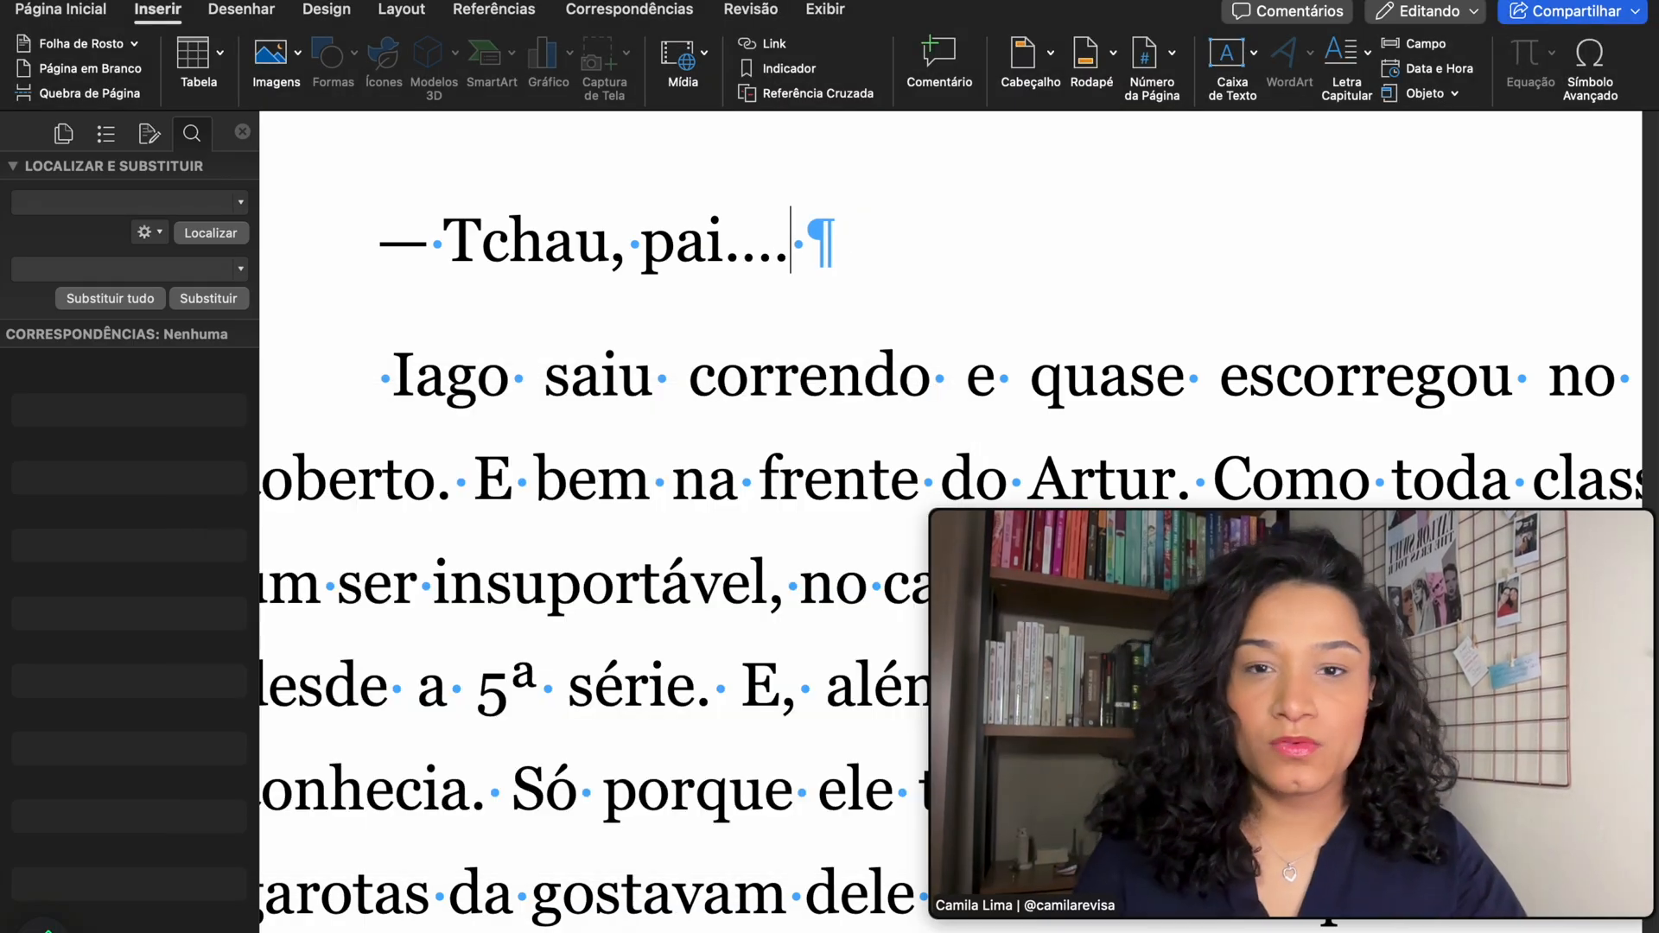
# - Delete the test ellipsis after 'pai.' and paste the ellipsis character into the find pane
pyautogui.hotkey('shift', 'Left')
pyautogui.press('super+c')
pyautogui.press('BackSpace')
pyautogui.click(60, 202)
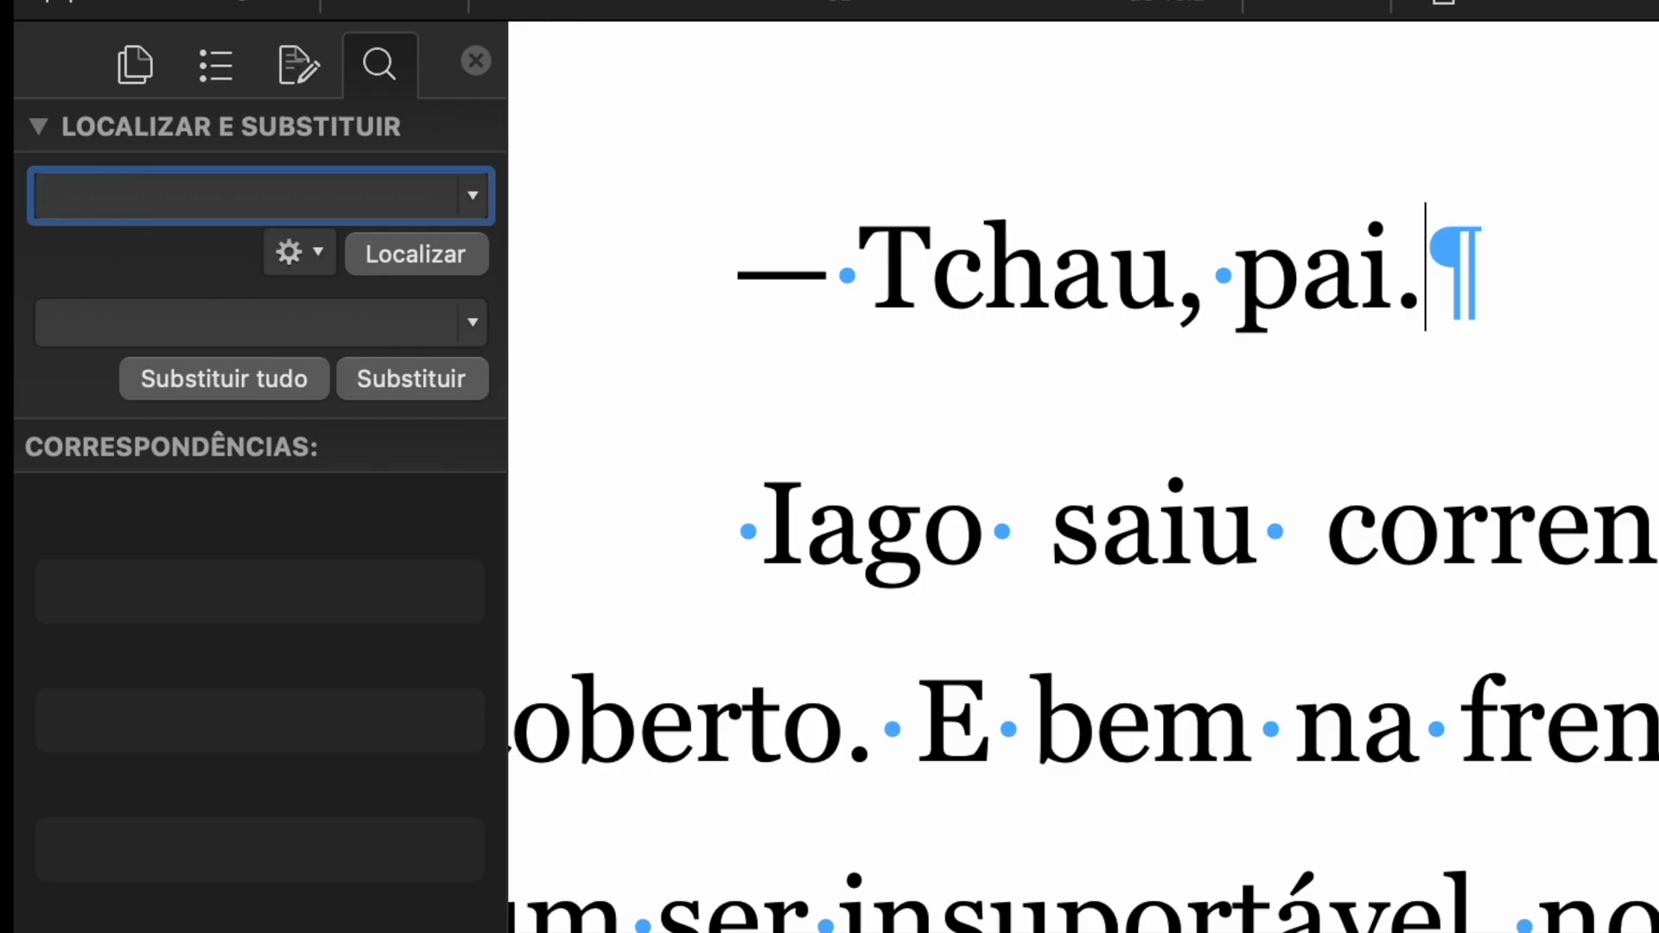
pyautogui.press('super+v')
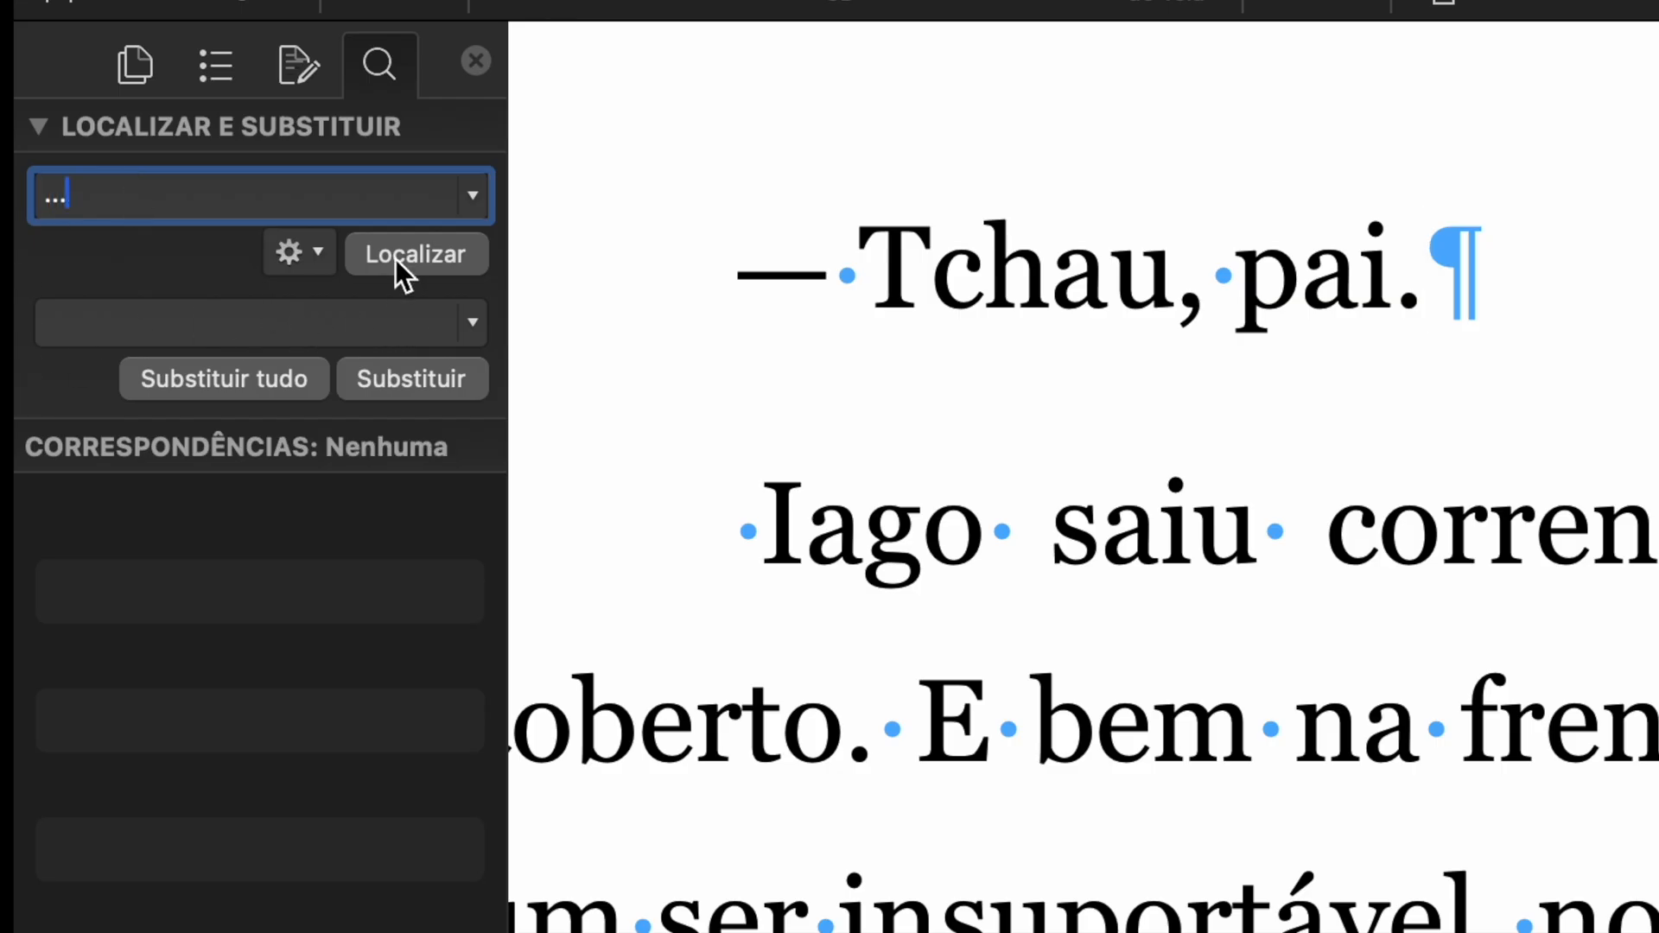
# - Search for '...' with a single ellipsis character as the replacement, listing every match
pyautogui.click(414, 308)
pyautogui.write('...')
pyautogui.scroll(-3, 981, 406)
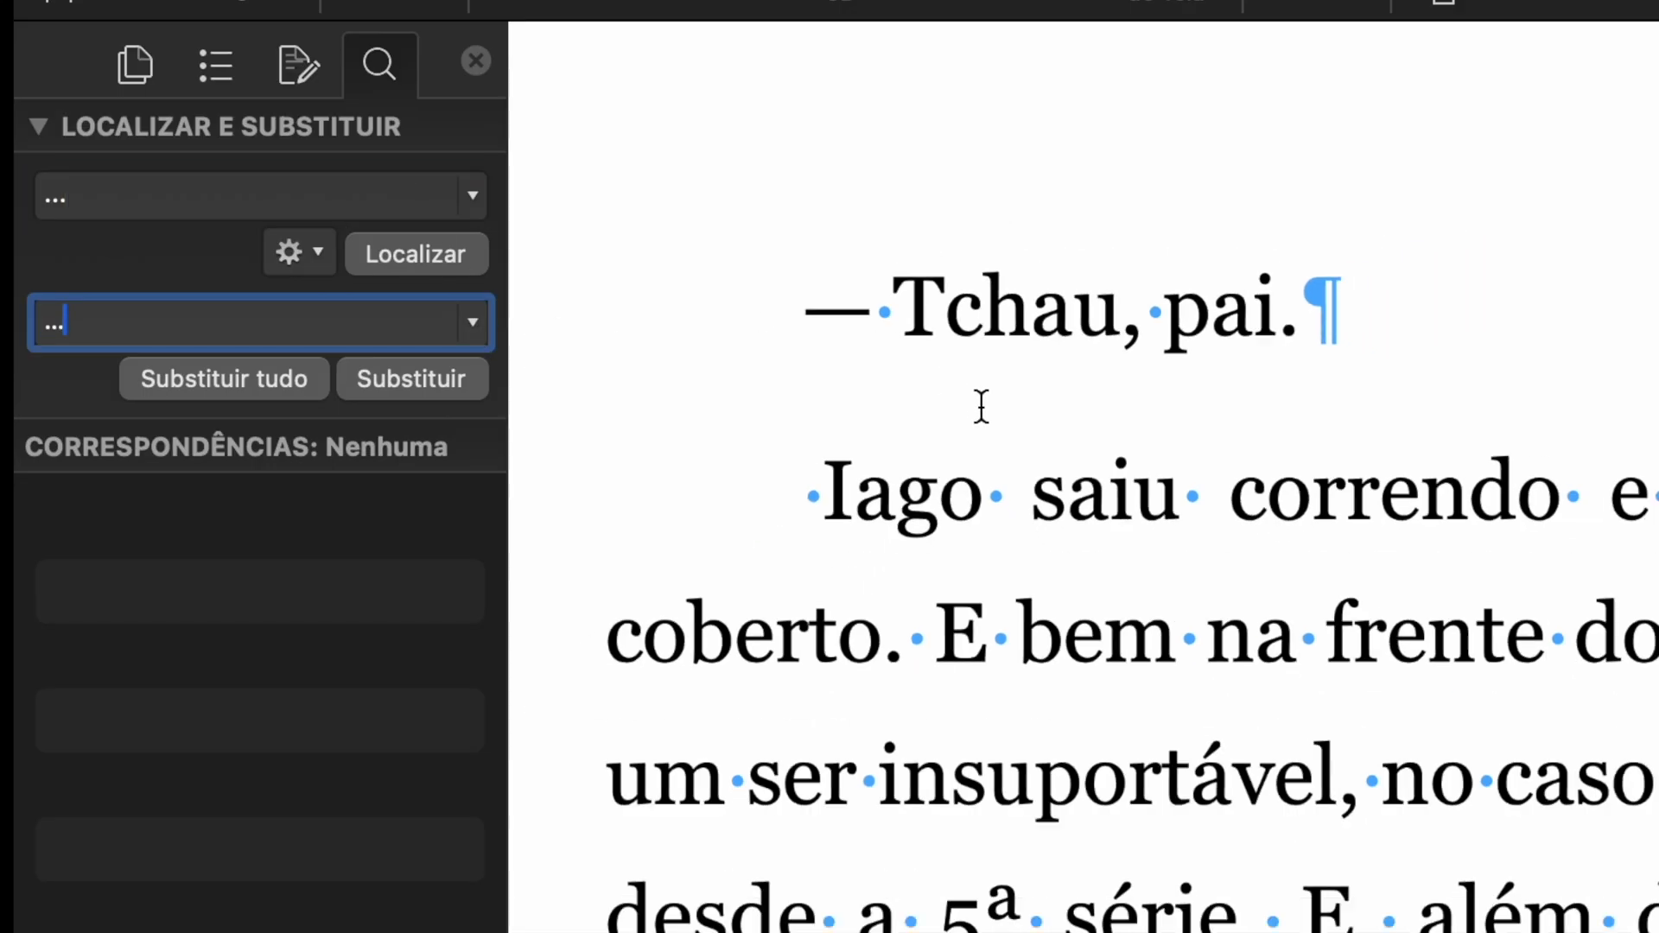
pyautogui.click(411, 200)
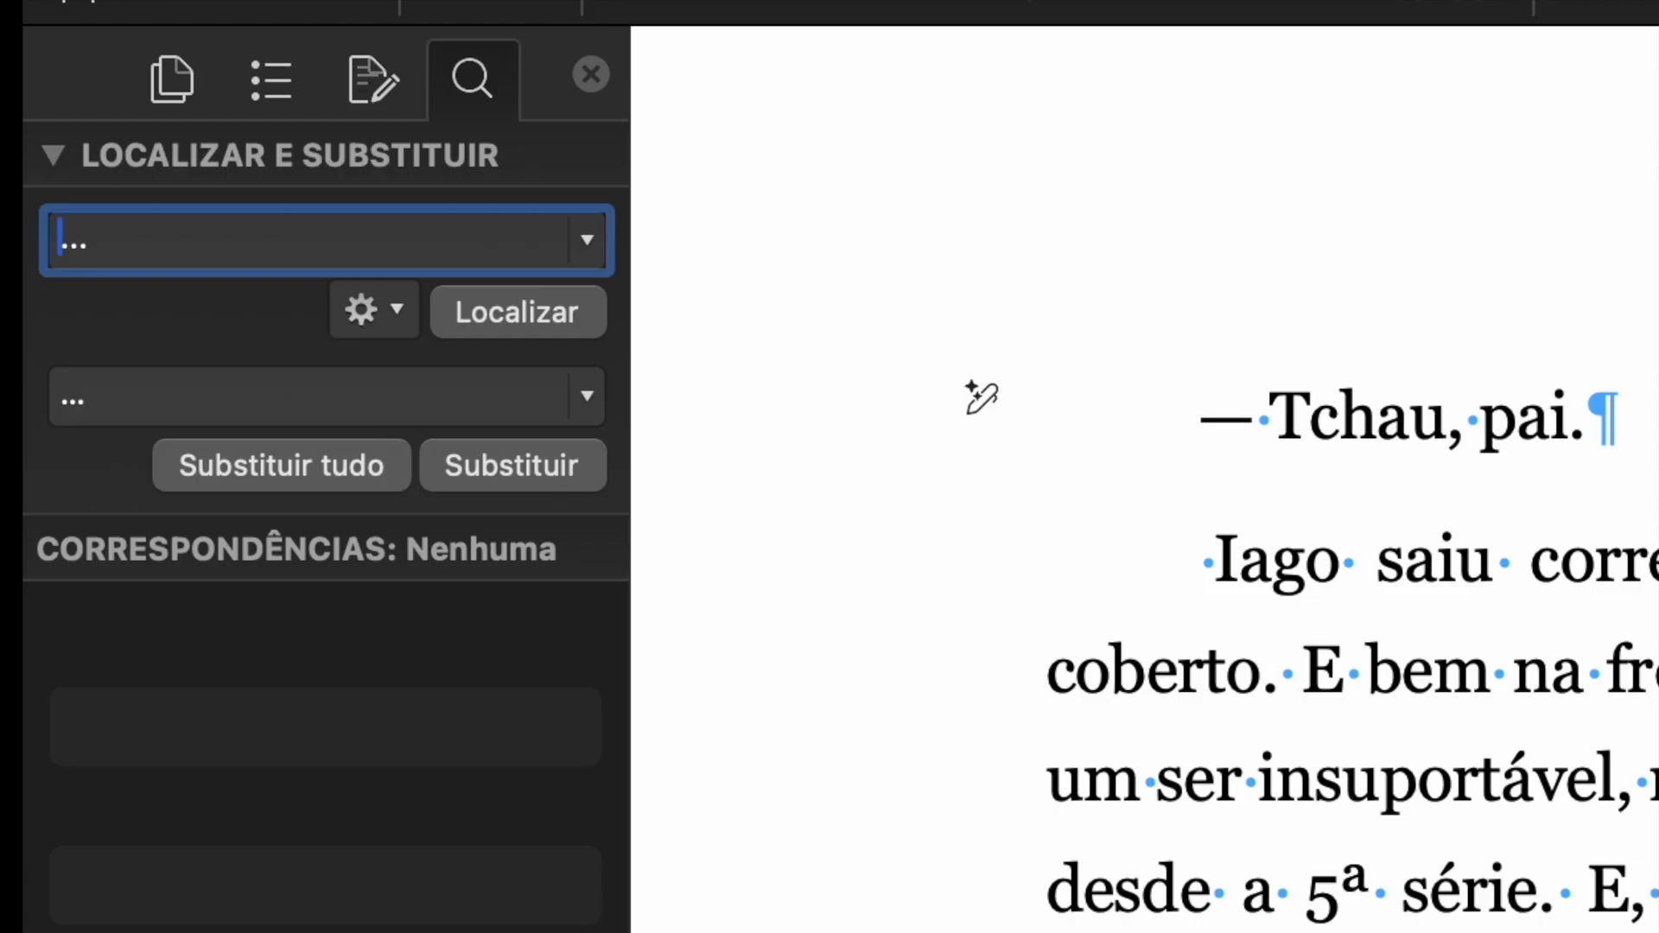
pyautogui.write('...')
pyautogui.press('Return')
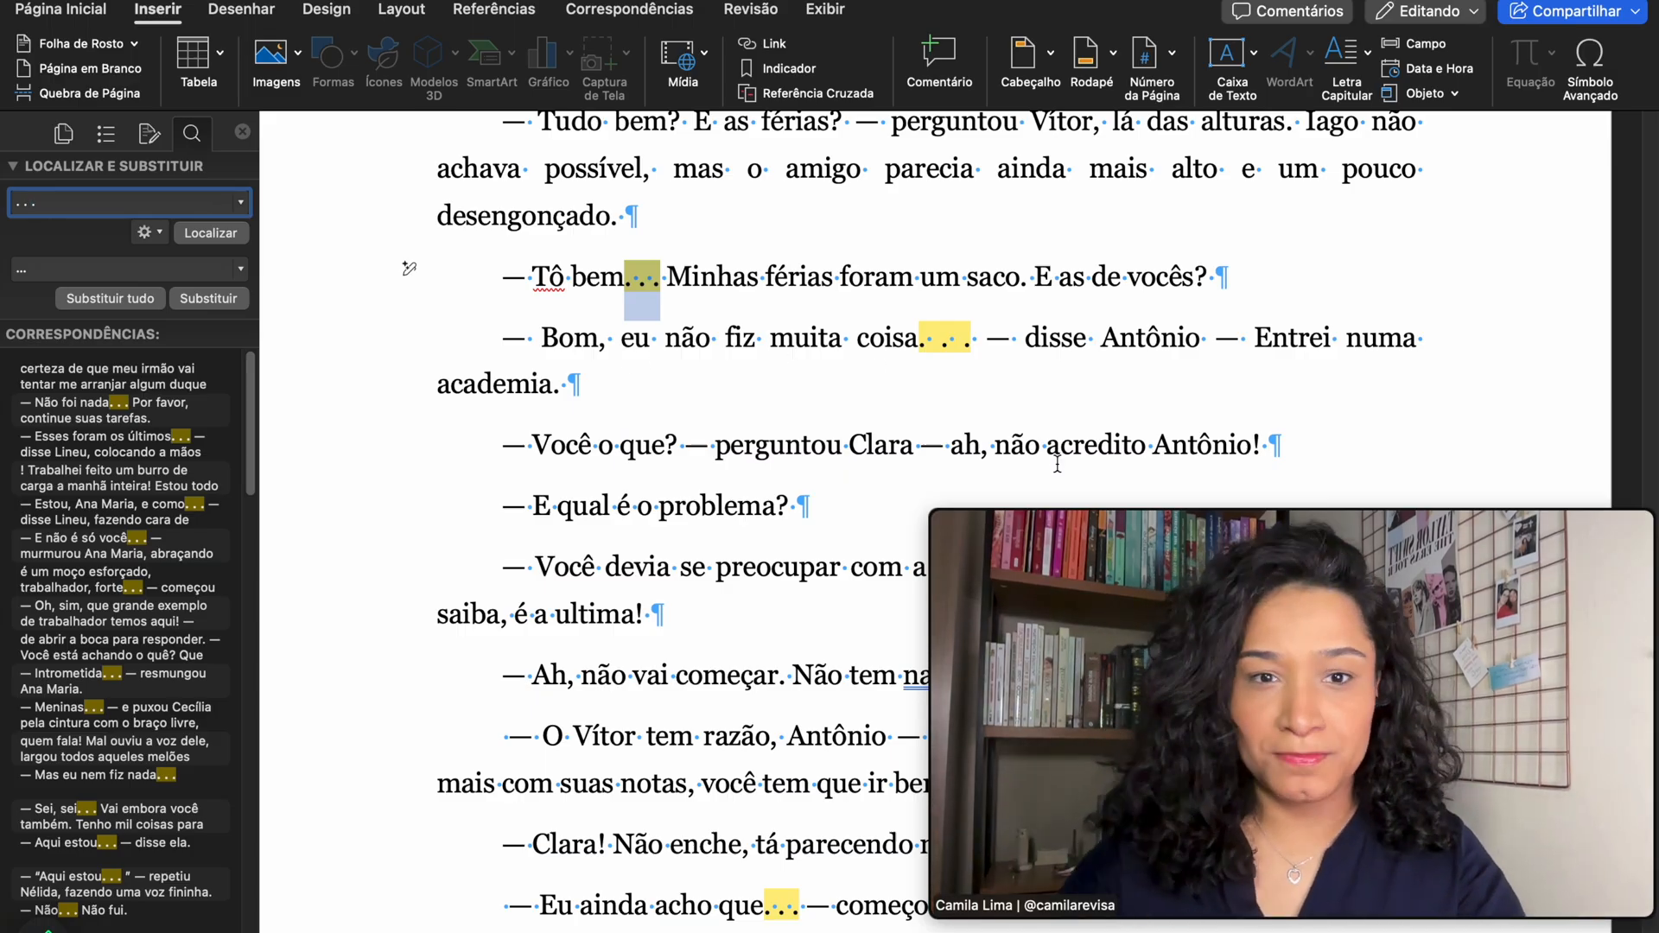
# - Replace all 73 spaced '. . .' sequences with the ellipsis character and dismiss the confirmation
pyautogui.scroll(10, 958, 344)
pyautogui.click(899, 310)
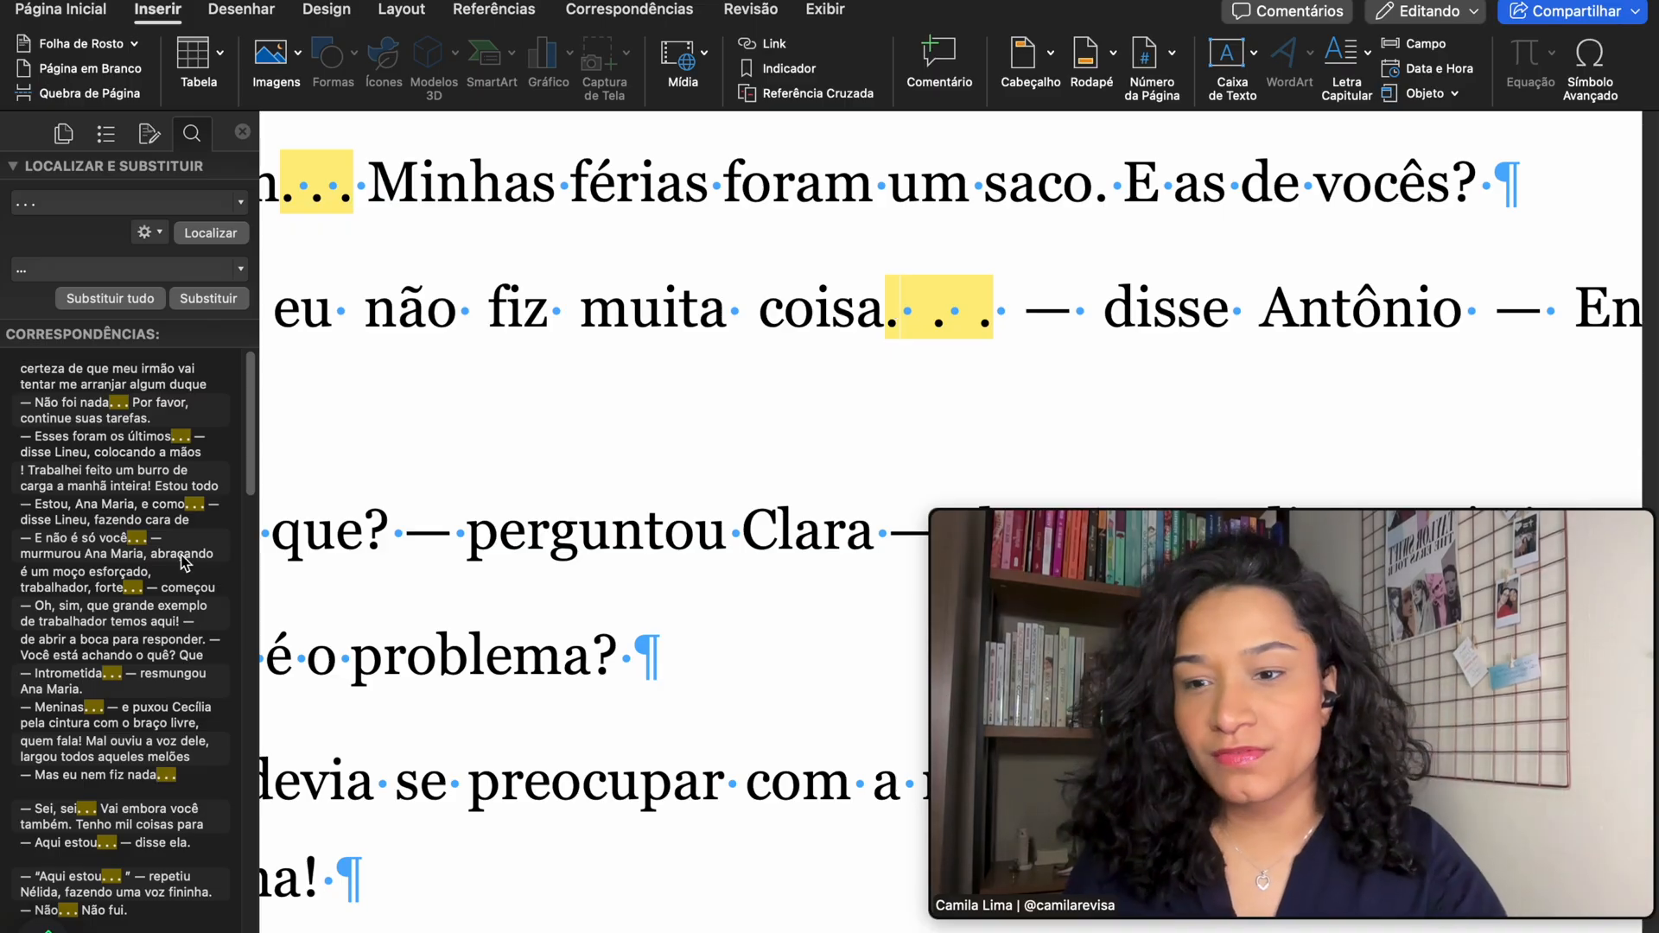
pyautogui.scroll(-5, 172, 599)
pyautogui.scroll(-15, 172, 599)
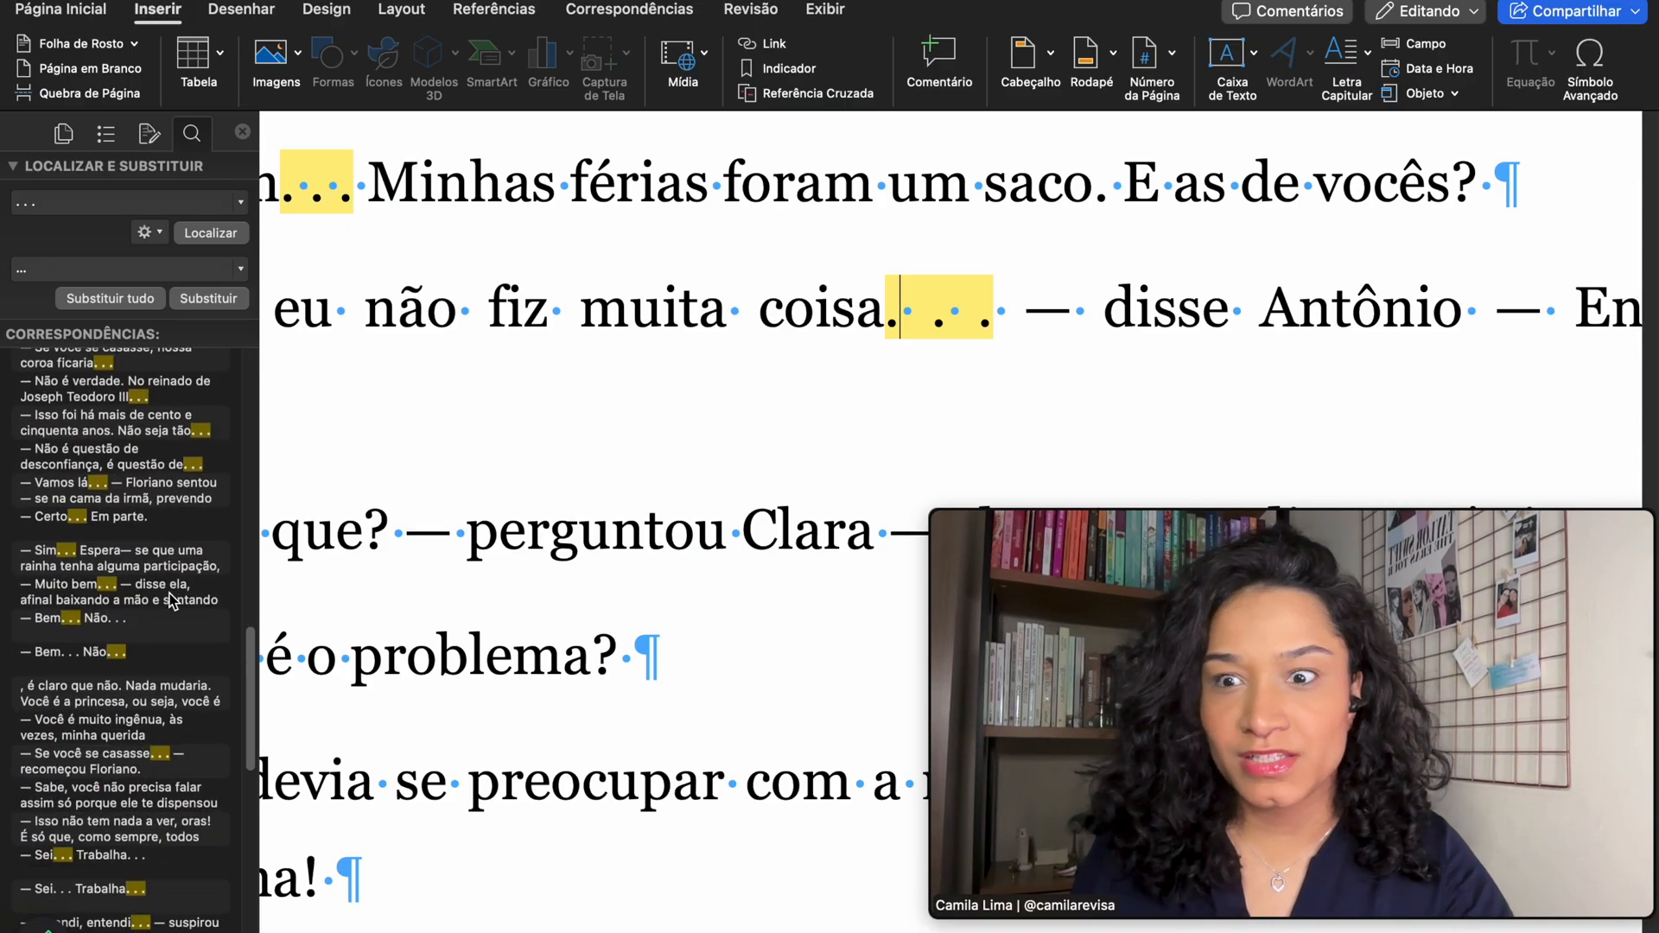
pyautogui.scroll(1, 172, 599)
pyautogui.click(112, 273)
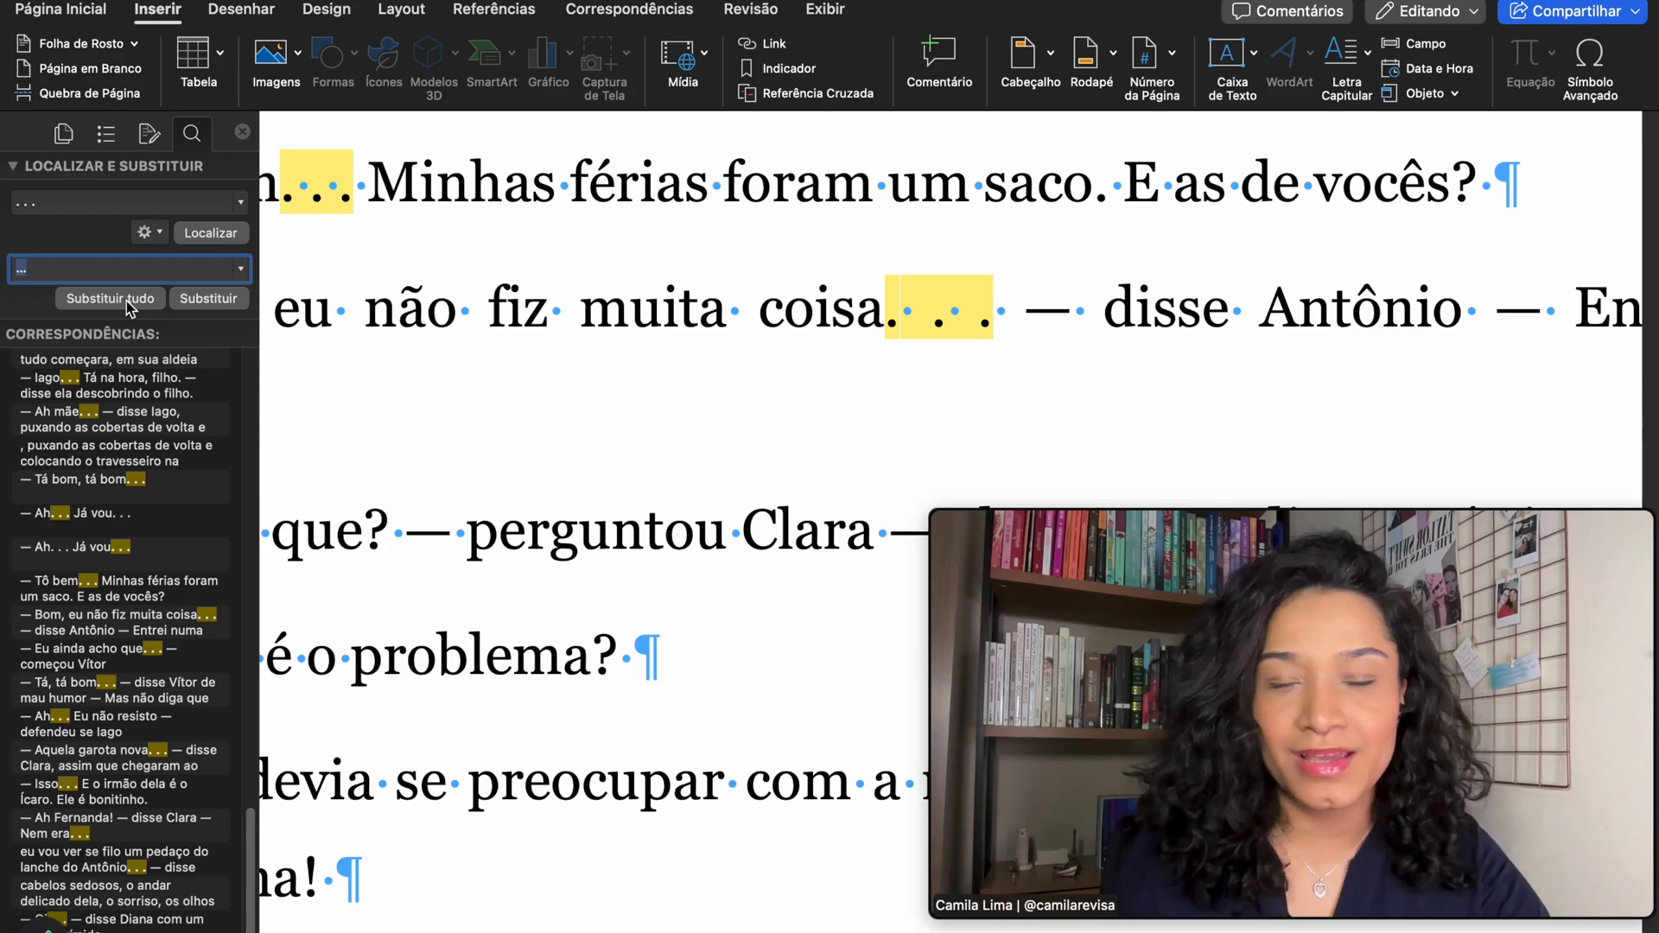
pyautogui.click(137, 303)
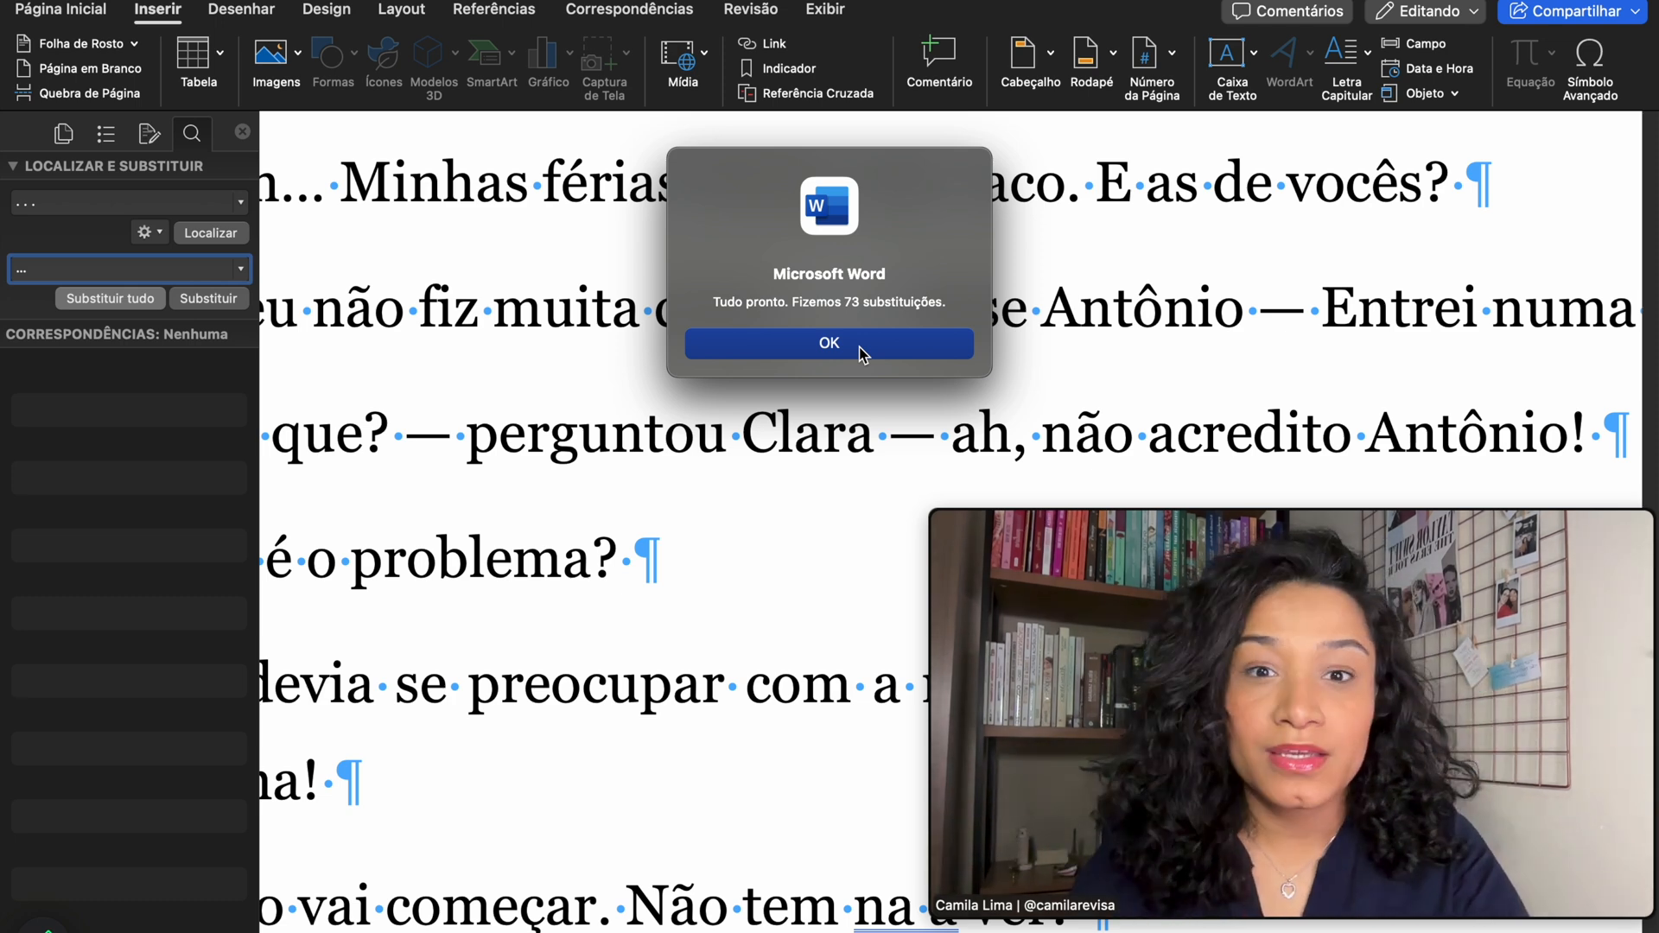
pyautogui.click(860, 346)
pyautogui.scroll(-5, 682, 381)
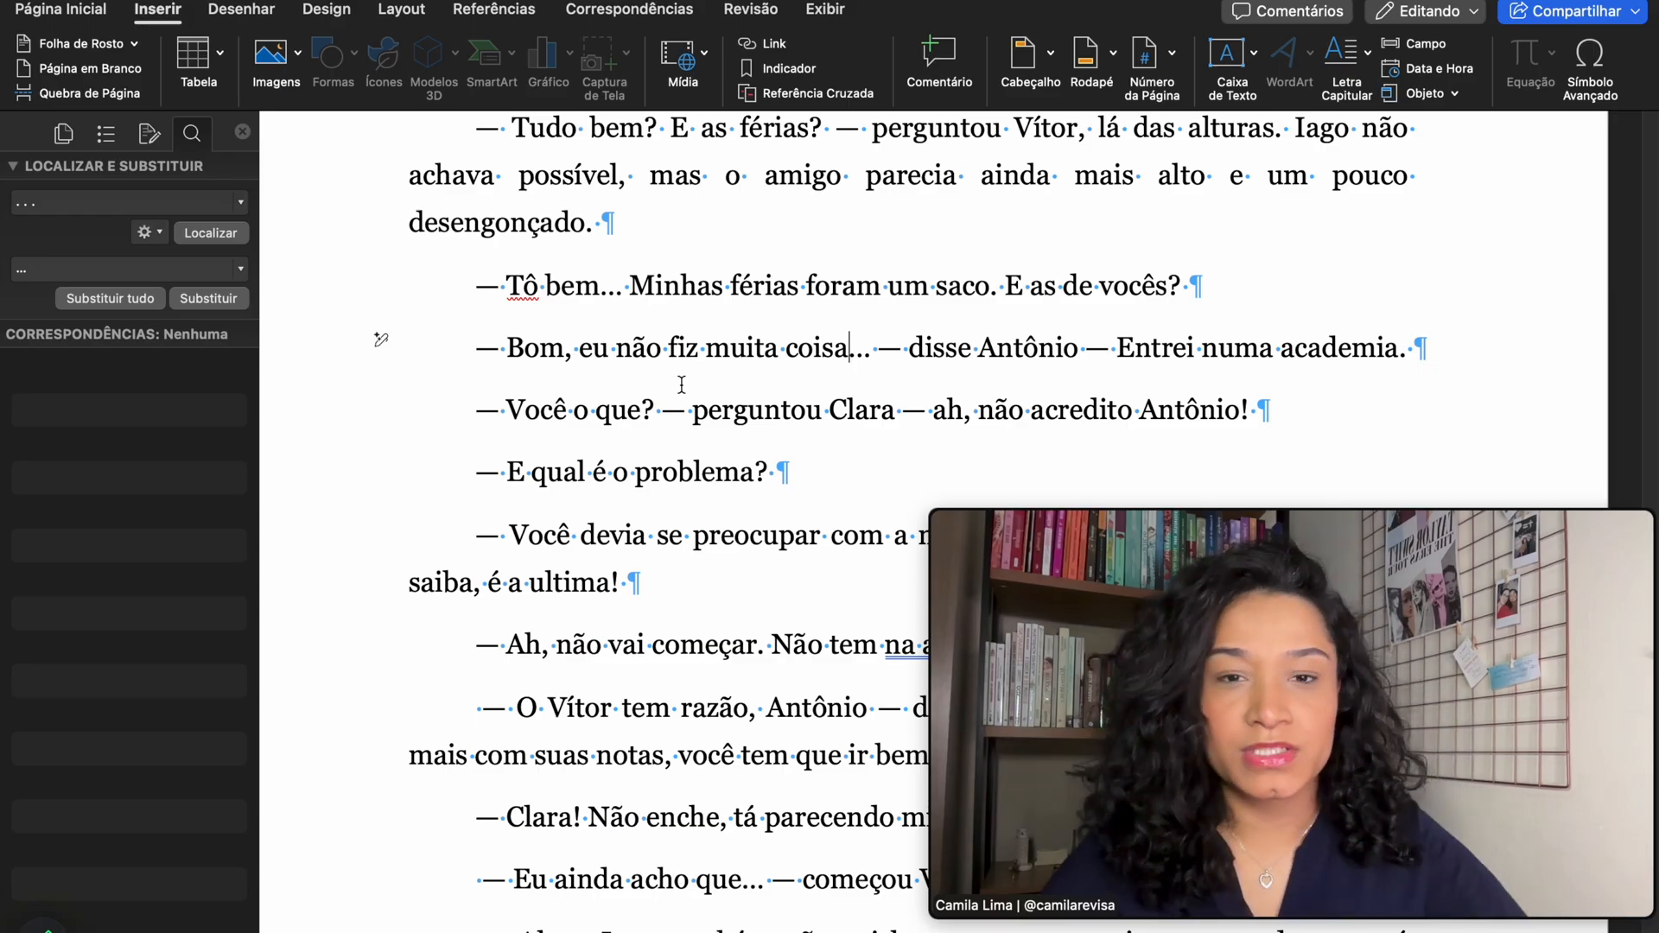
# - Toggle the ¶ formatting marks off and back on from Página Inicial
pyautogui.scroll(5, 681, 384)
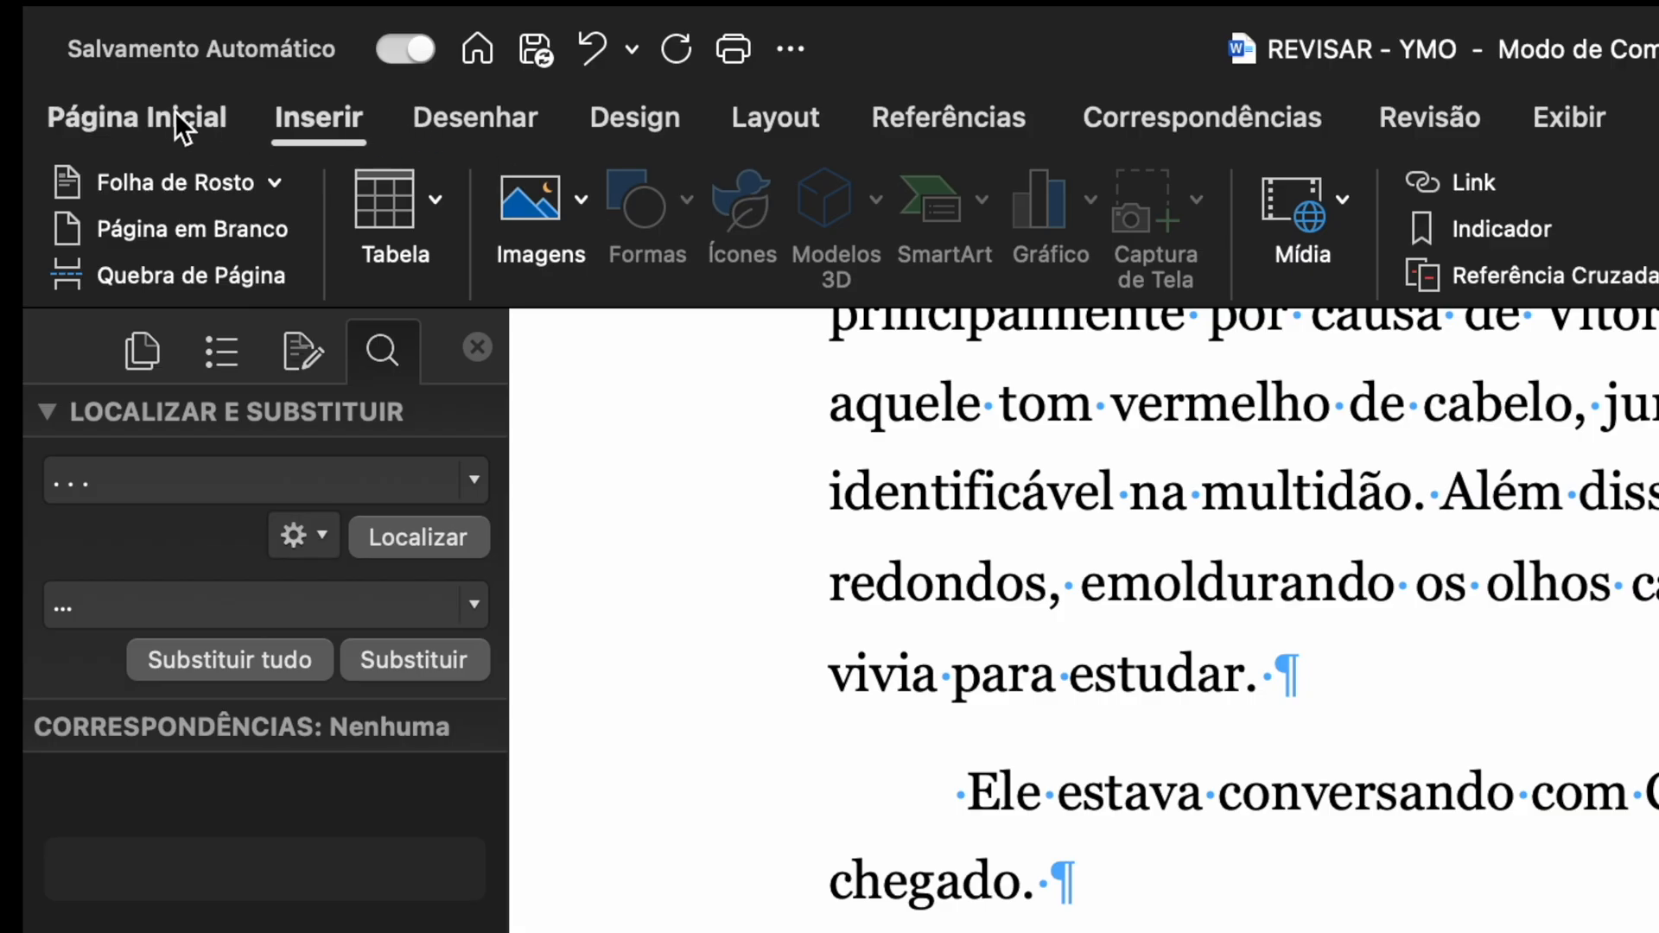
pyautogui.click(173, 109)
pyautogui.click(1449, 197)
pyautogui.click(1448, 197)
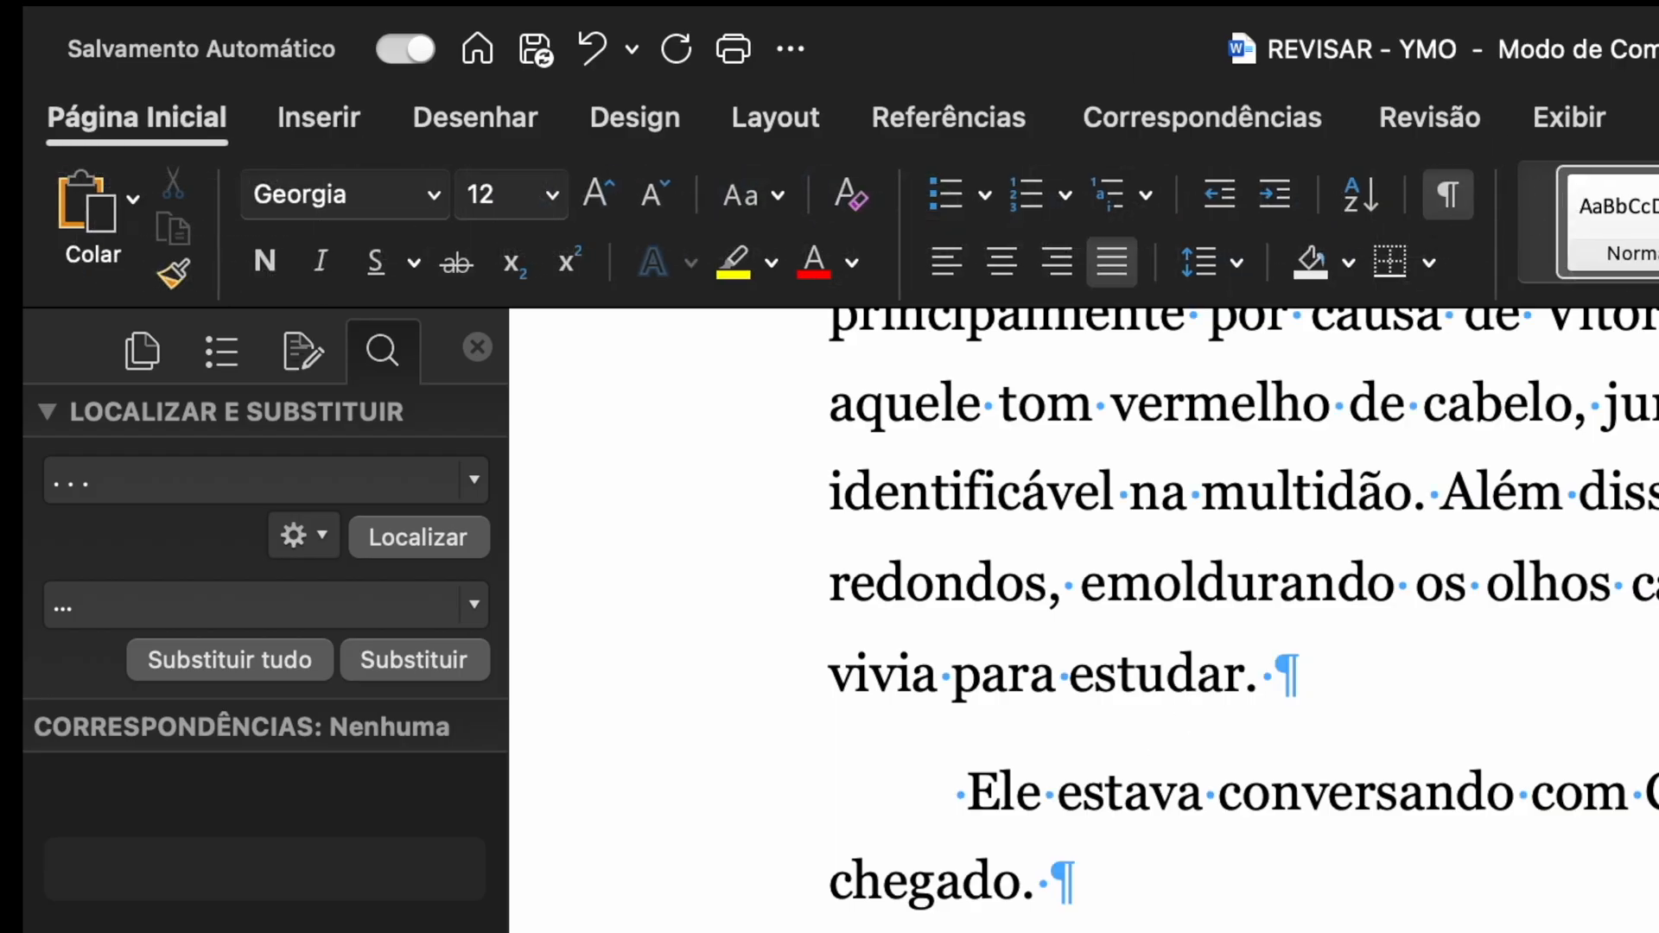
pyautogui.scroll(8, 968, 908)
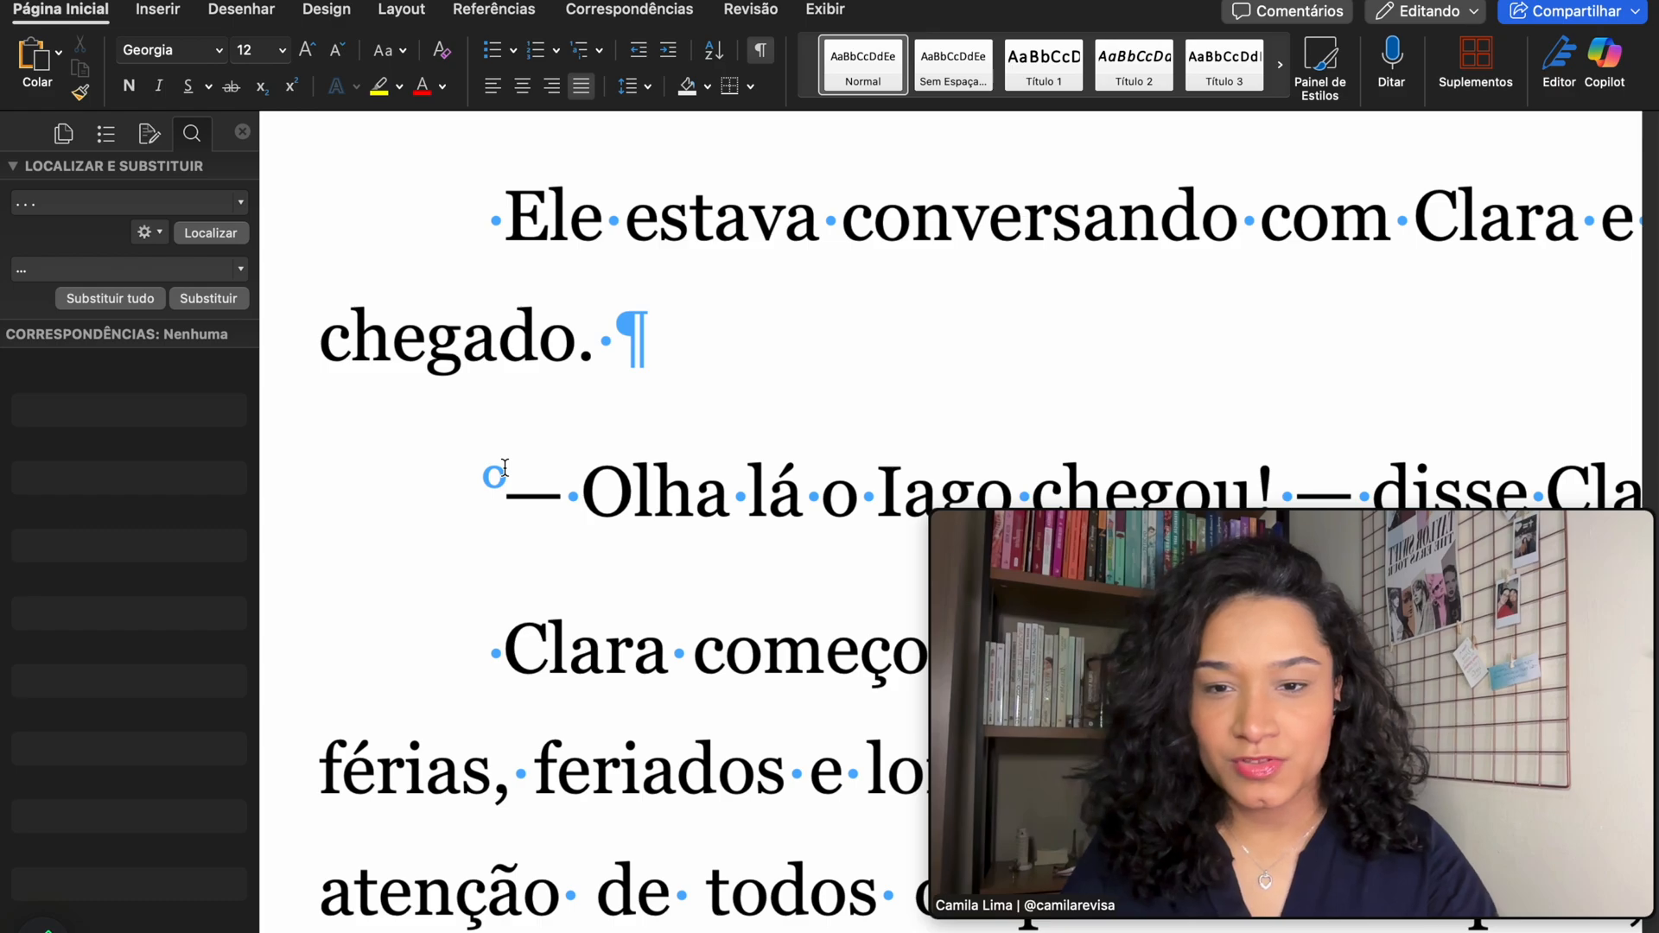
pyautogui.hscroll(-3, 493, 516)
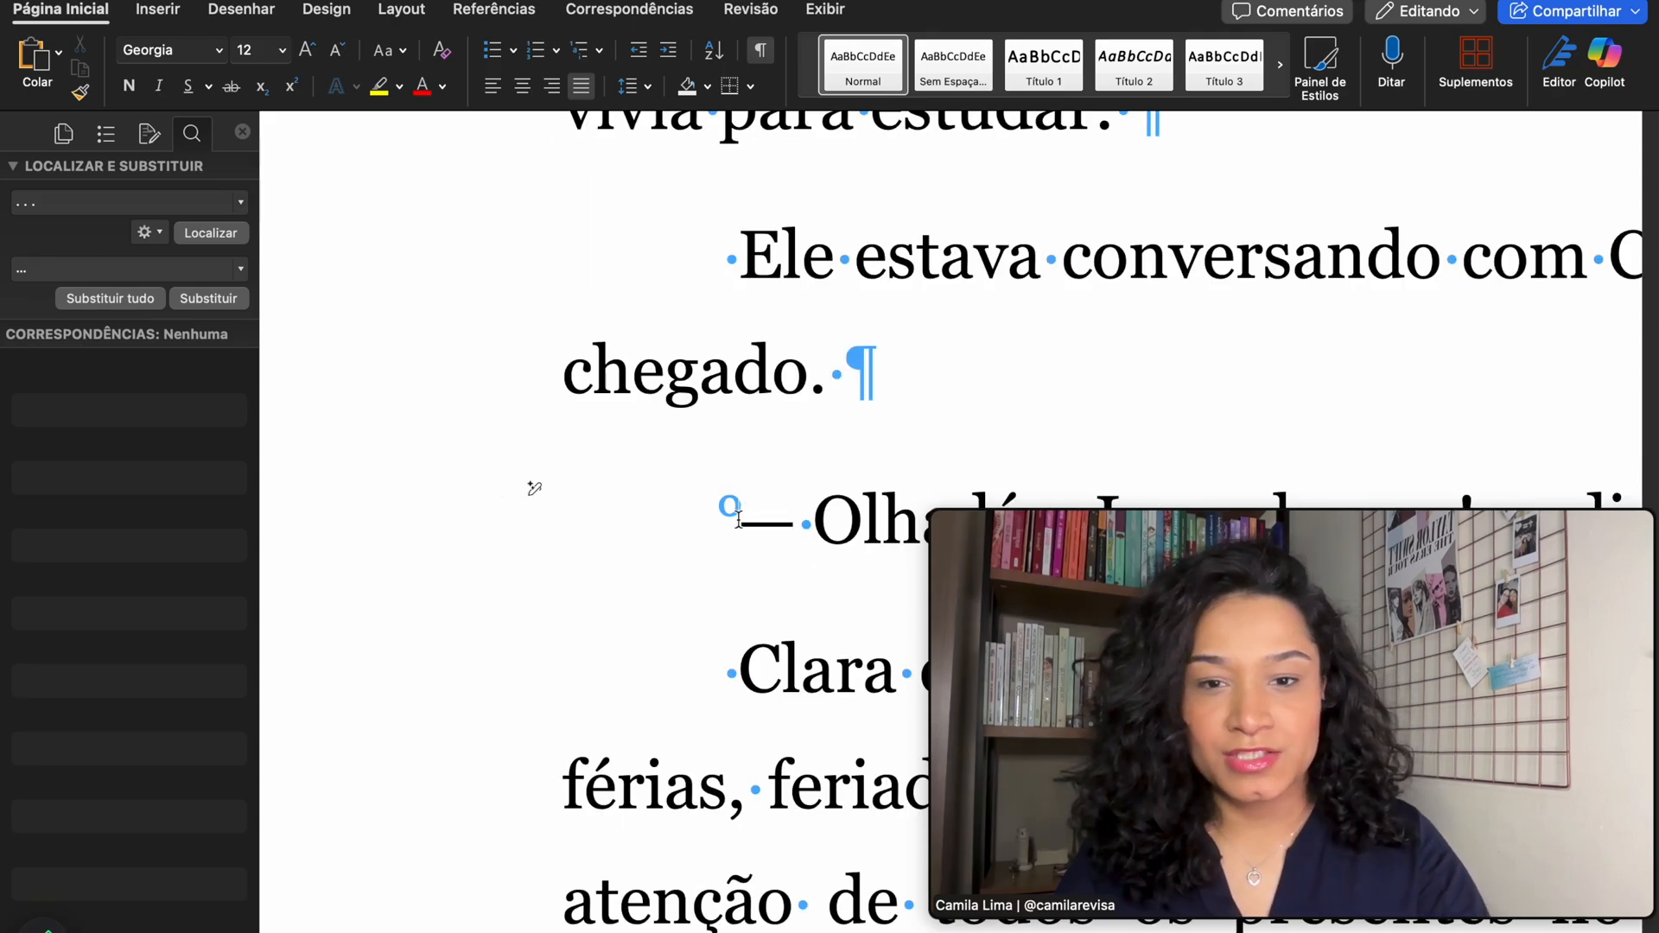
# - Delete the stray leading spaces before the 'Olha lá' dialogue dash and before 'Clara'
pyautogui.press('BackSpace')
pyautogui.click(735, 672)
pyautogui.press('BackSpace')
pyautogui.scroll(-3, 735, 672)
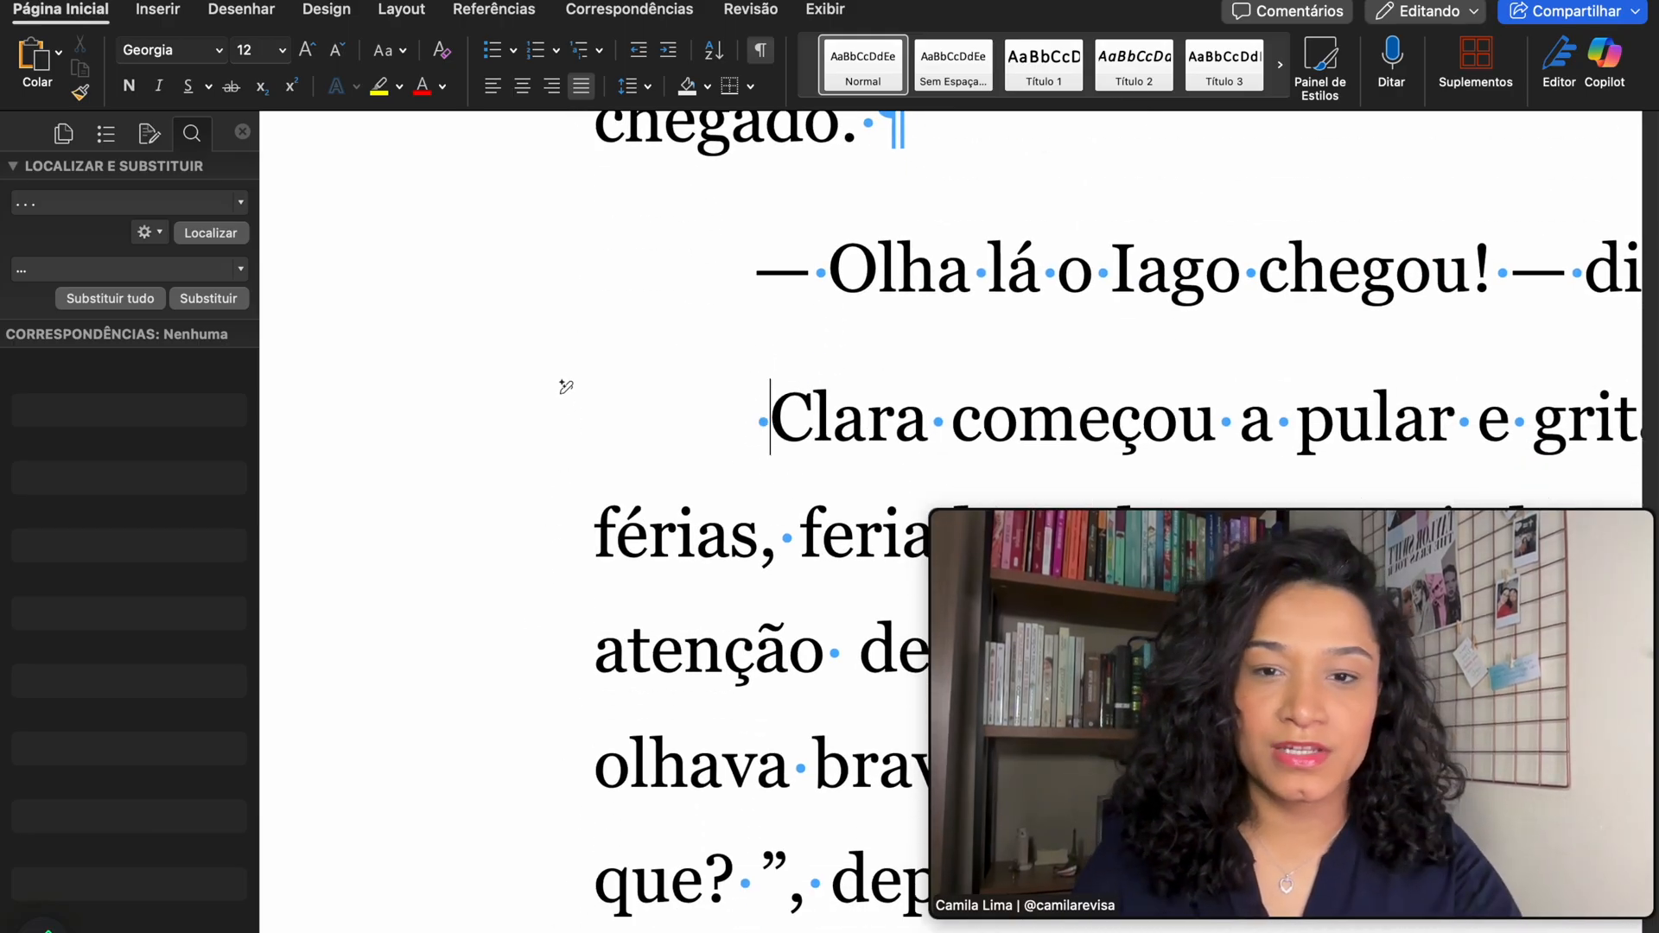
pyautogui.scroll(10, 925, 367)
pyautogui.scroll(10, 929, 368)
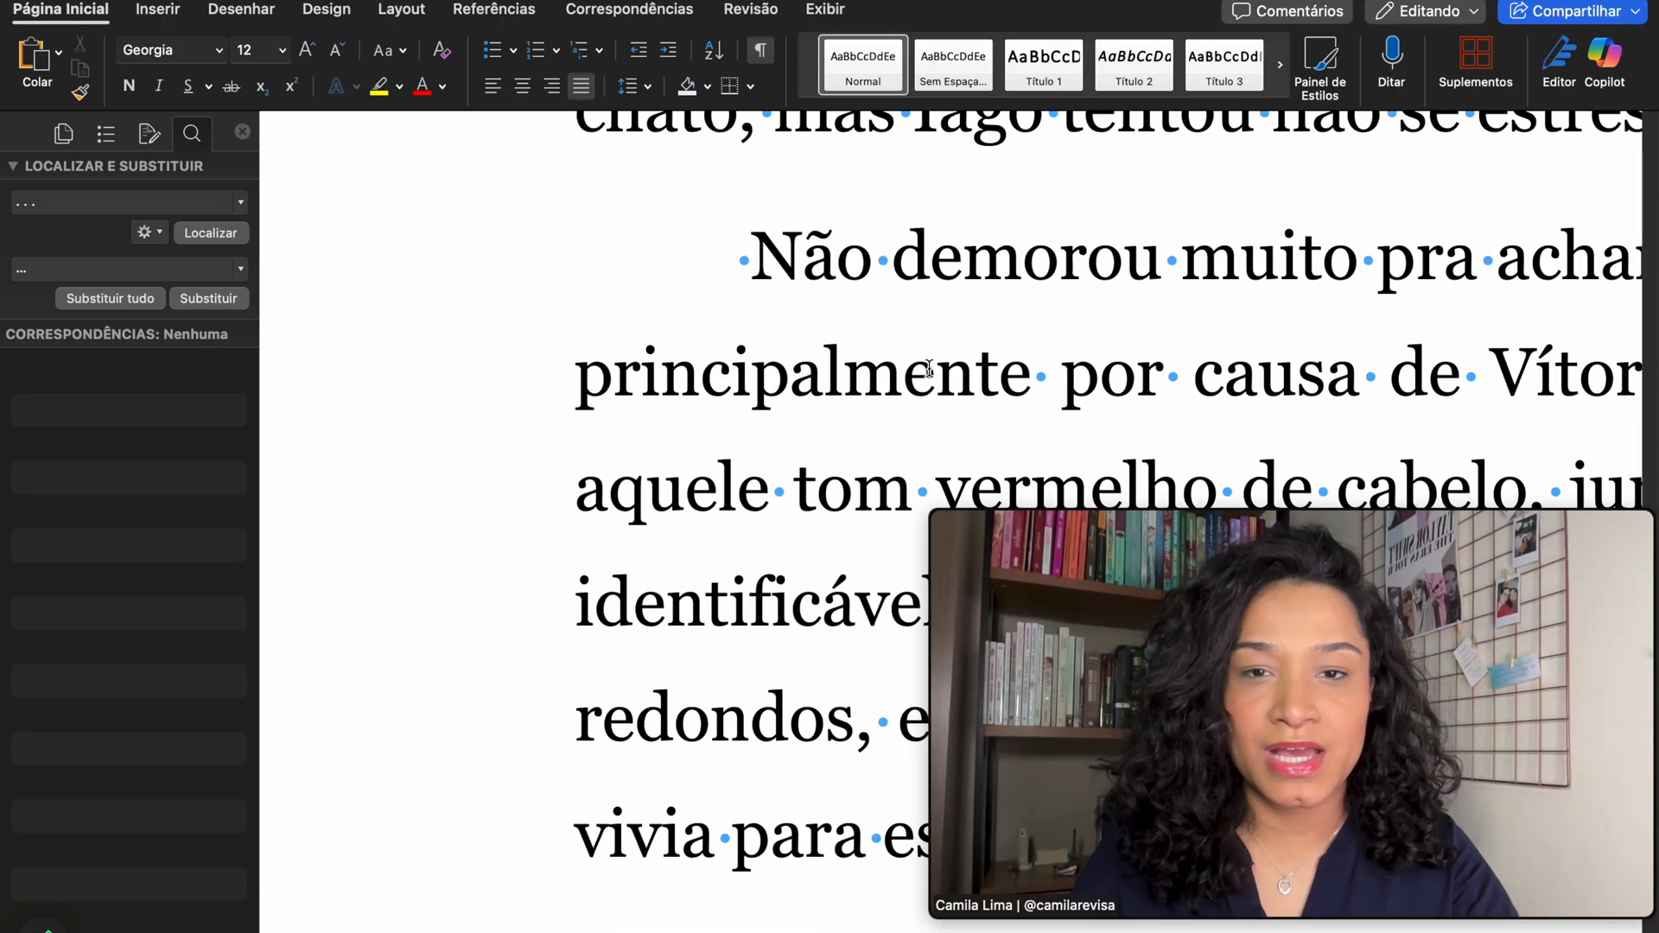
pyautogui.scroll(15, 604, 294)
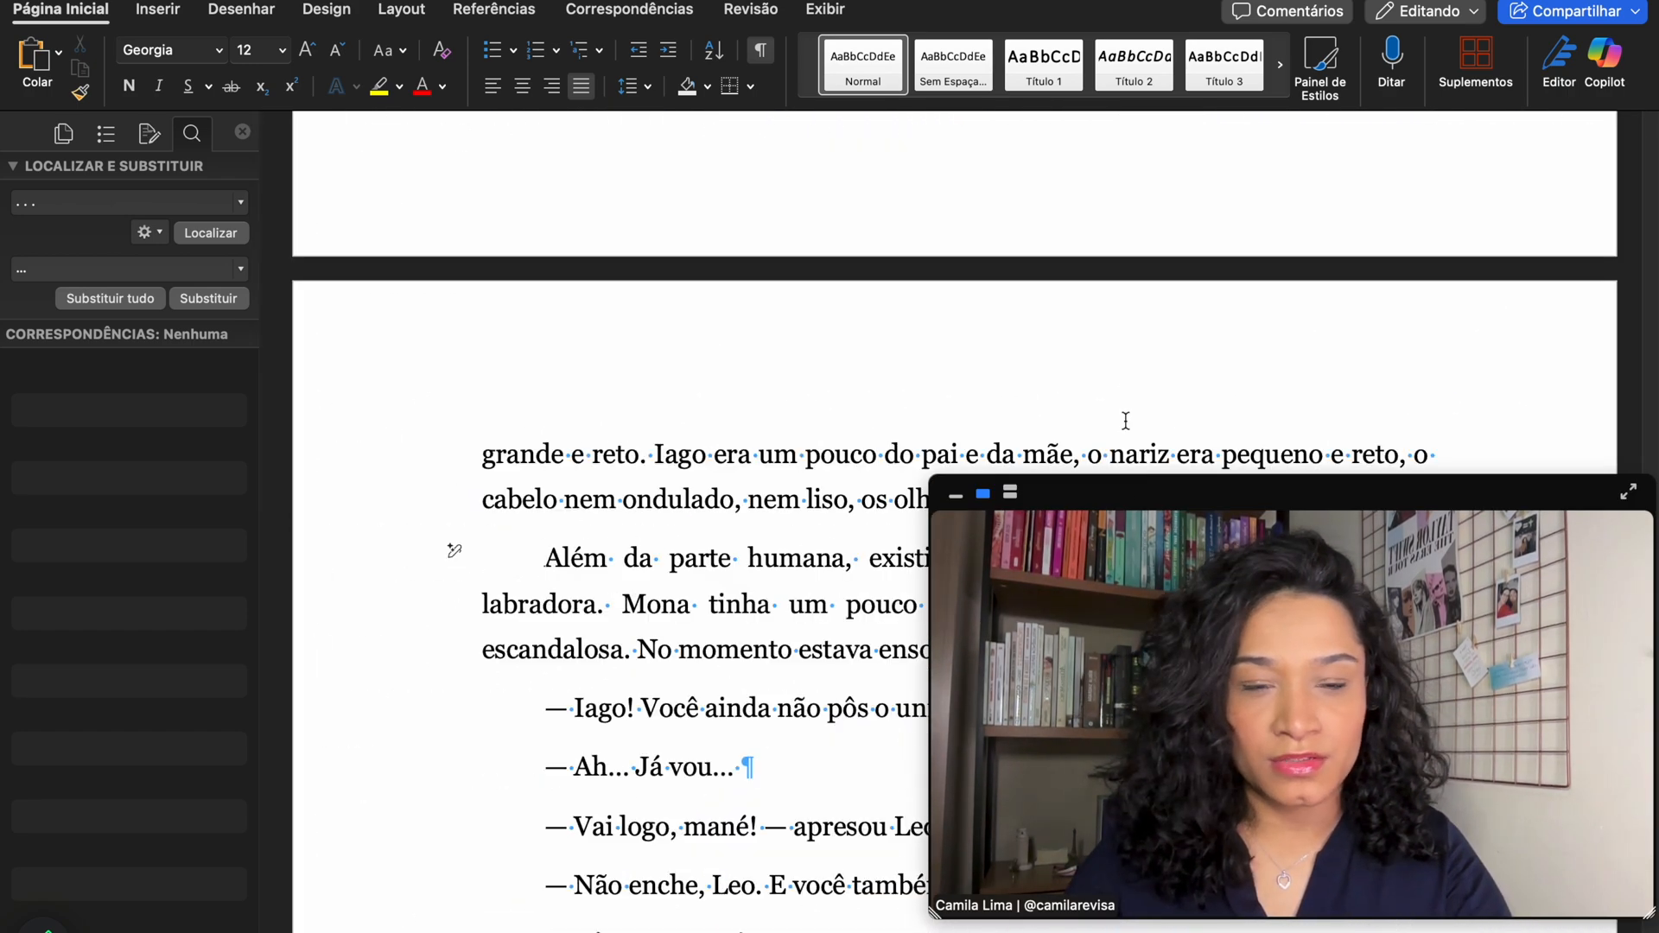
pyautogui.scroll(-3, 1126, 413)
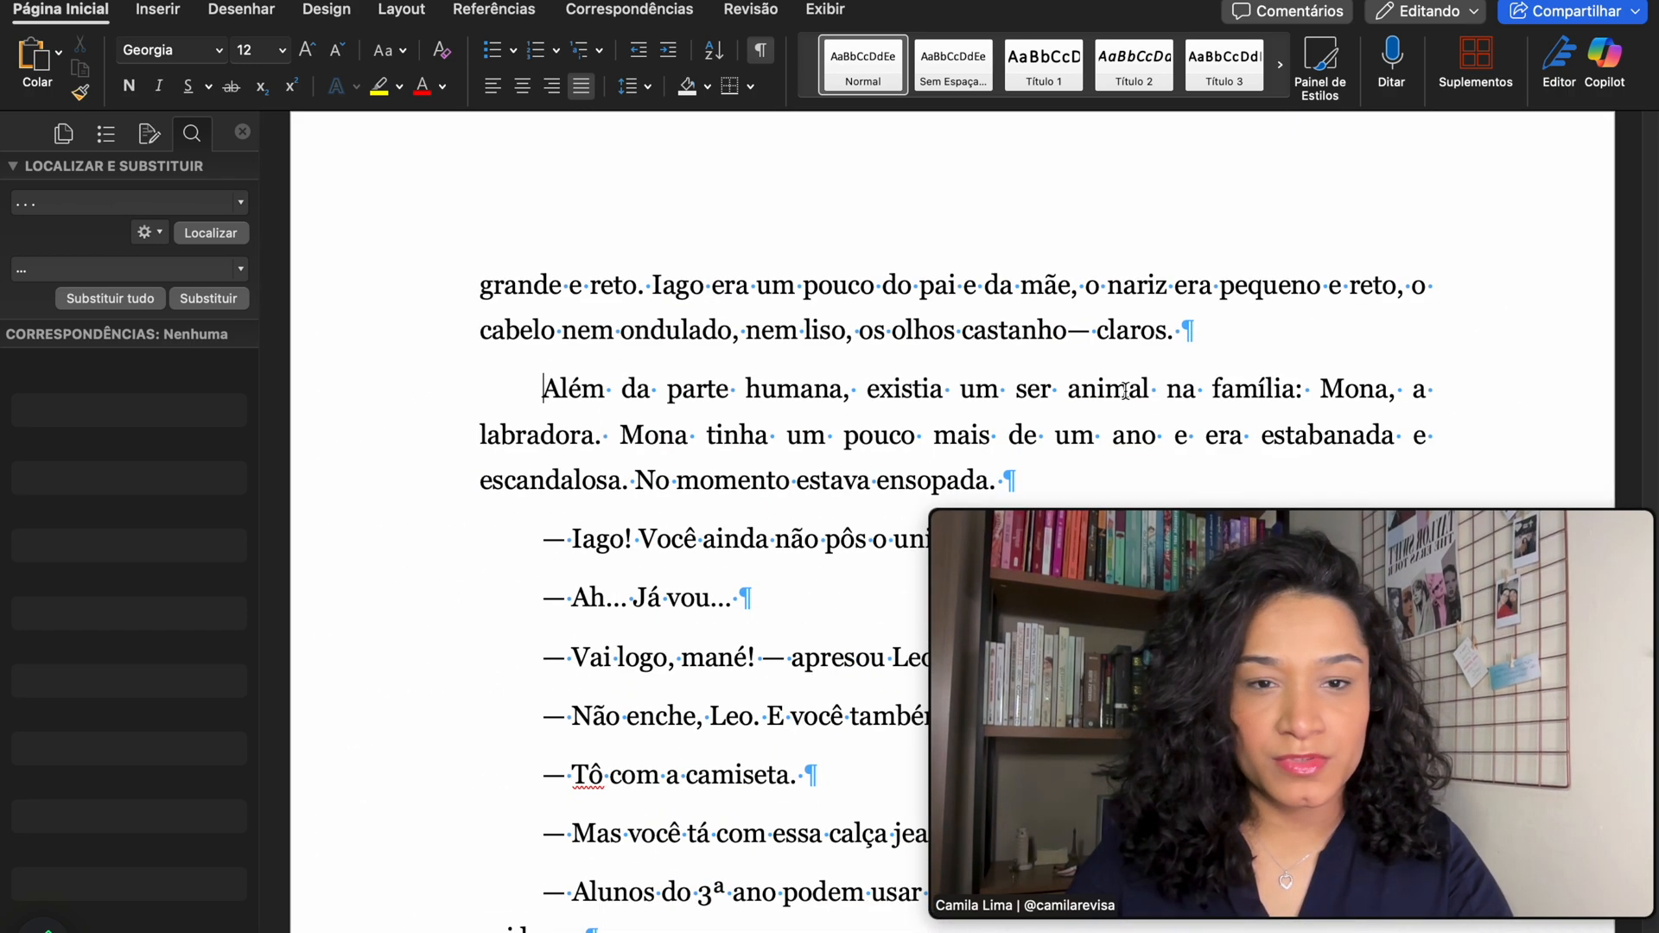
# - Replace the em dash and space in 'castanho— claros' with a hyphen, then select all text
pyautogui.click(1096, 330)
pyautogui.press('BackSpace')
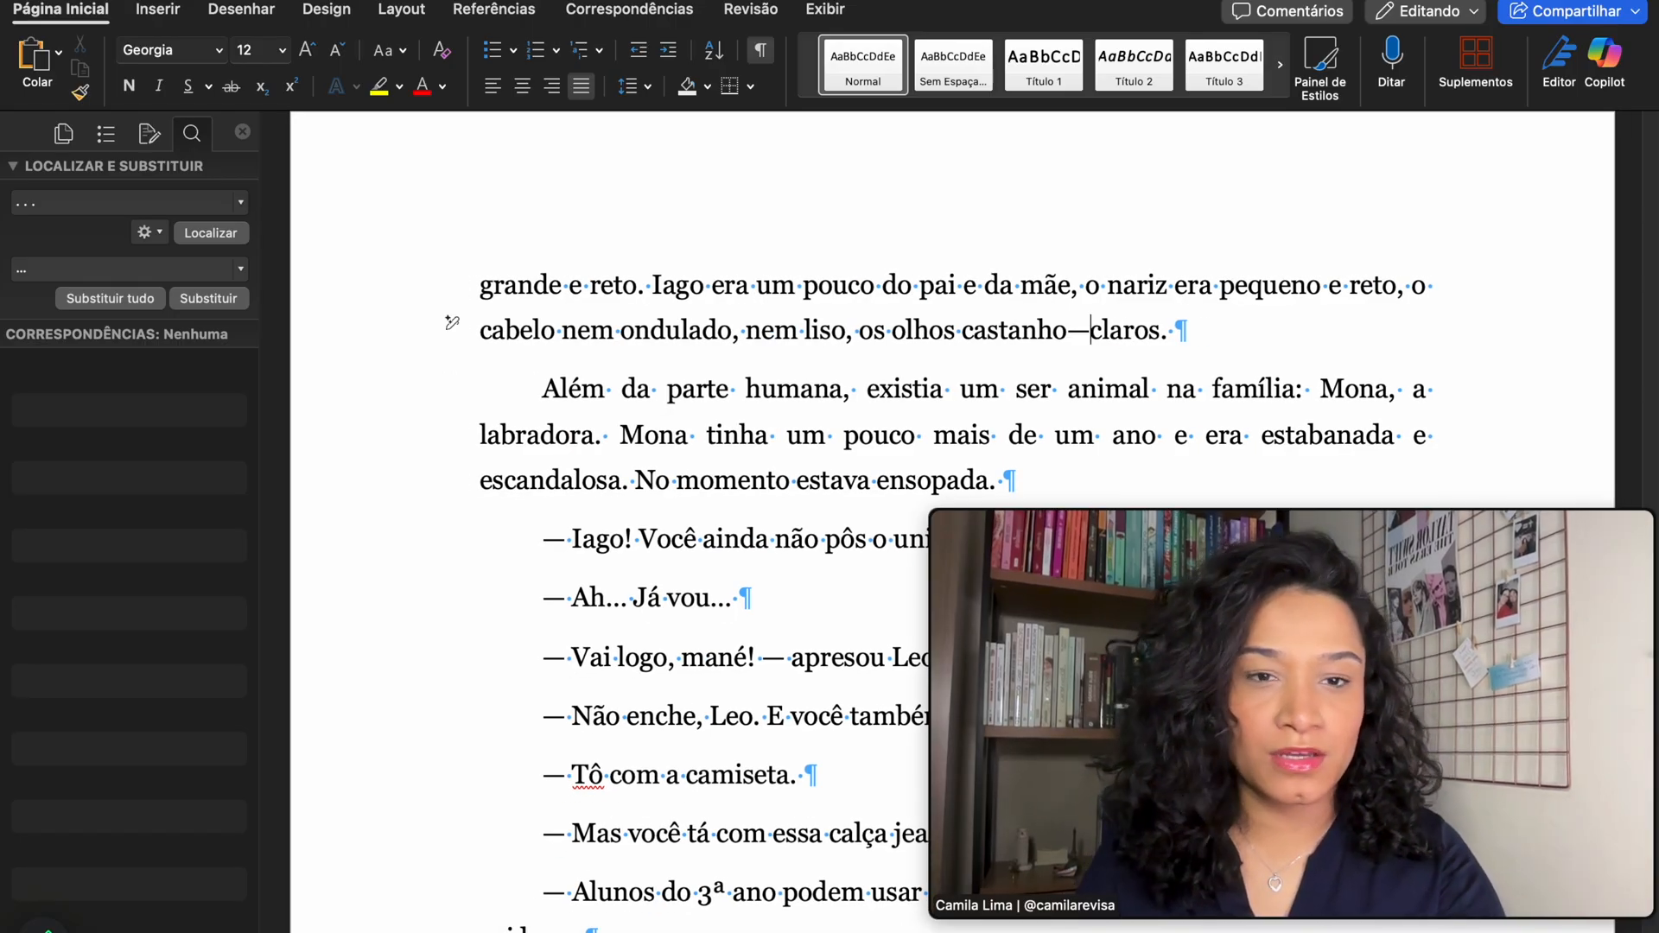
pyautogui.press('BackSpace')
pyautogui.write('-')
pyautogui.press('Right')
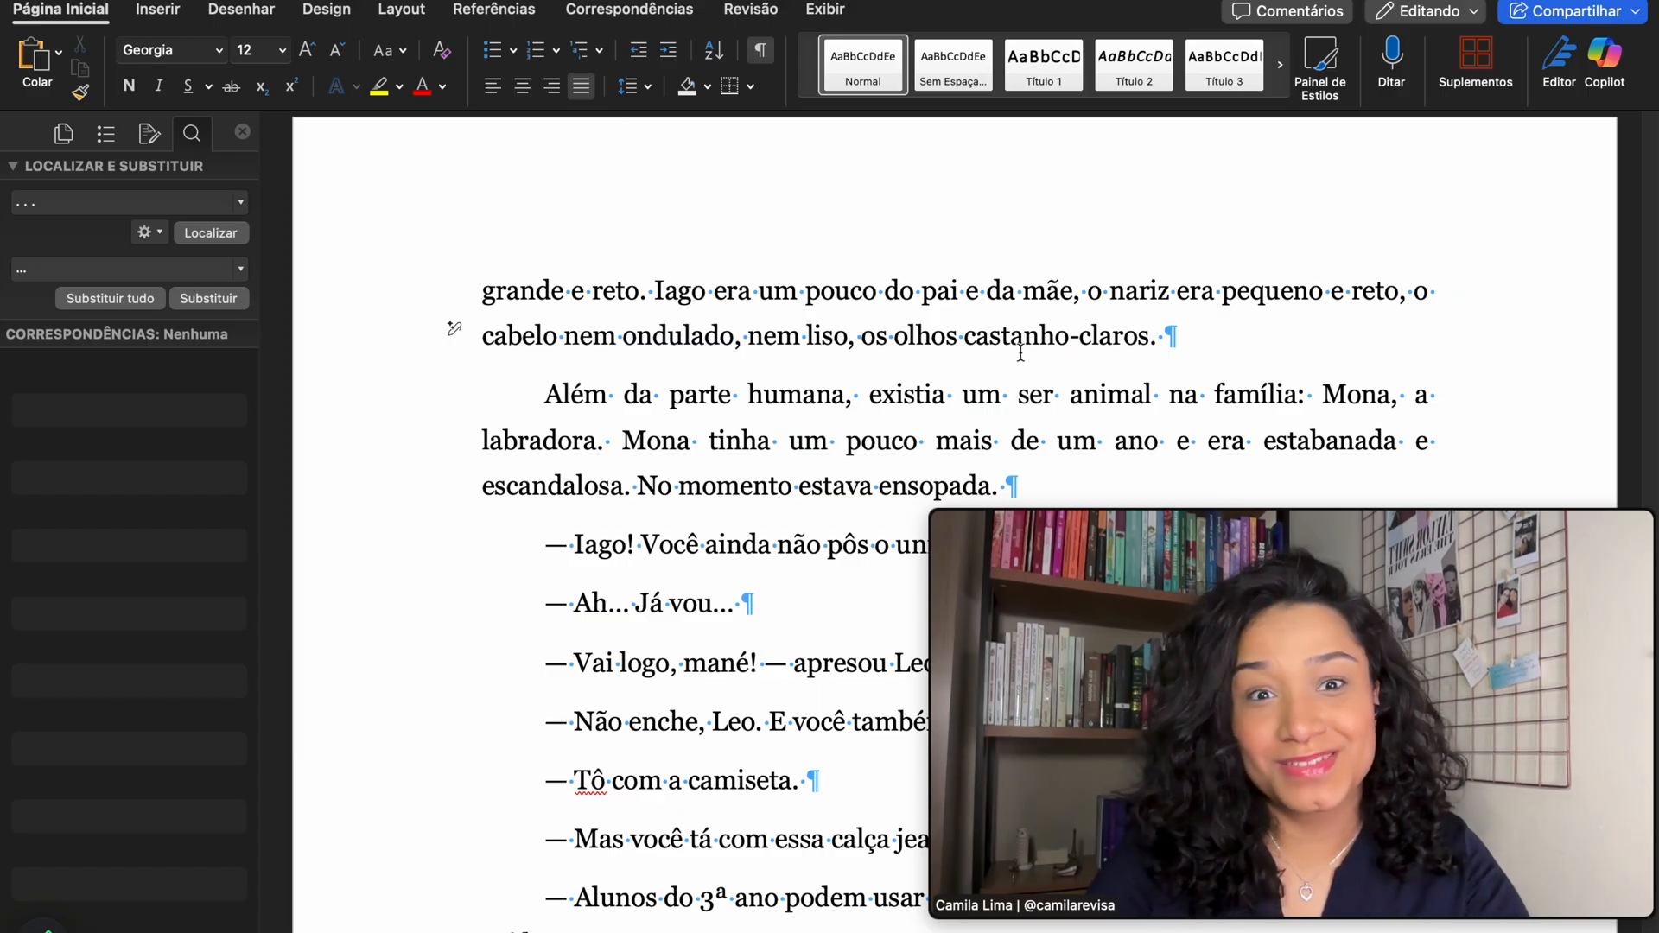
pyautogui.scroll(5, 1020, 352)
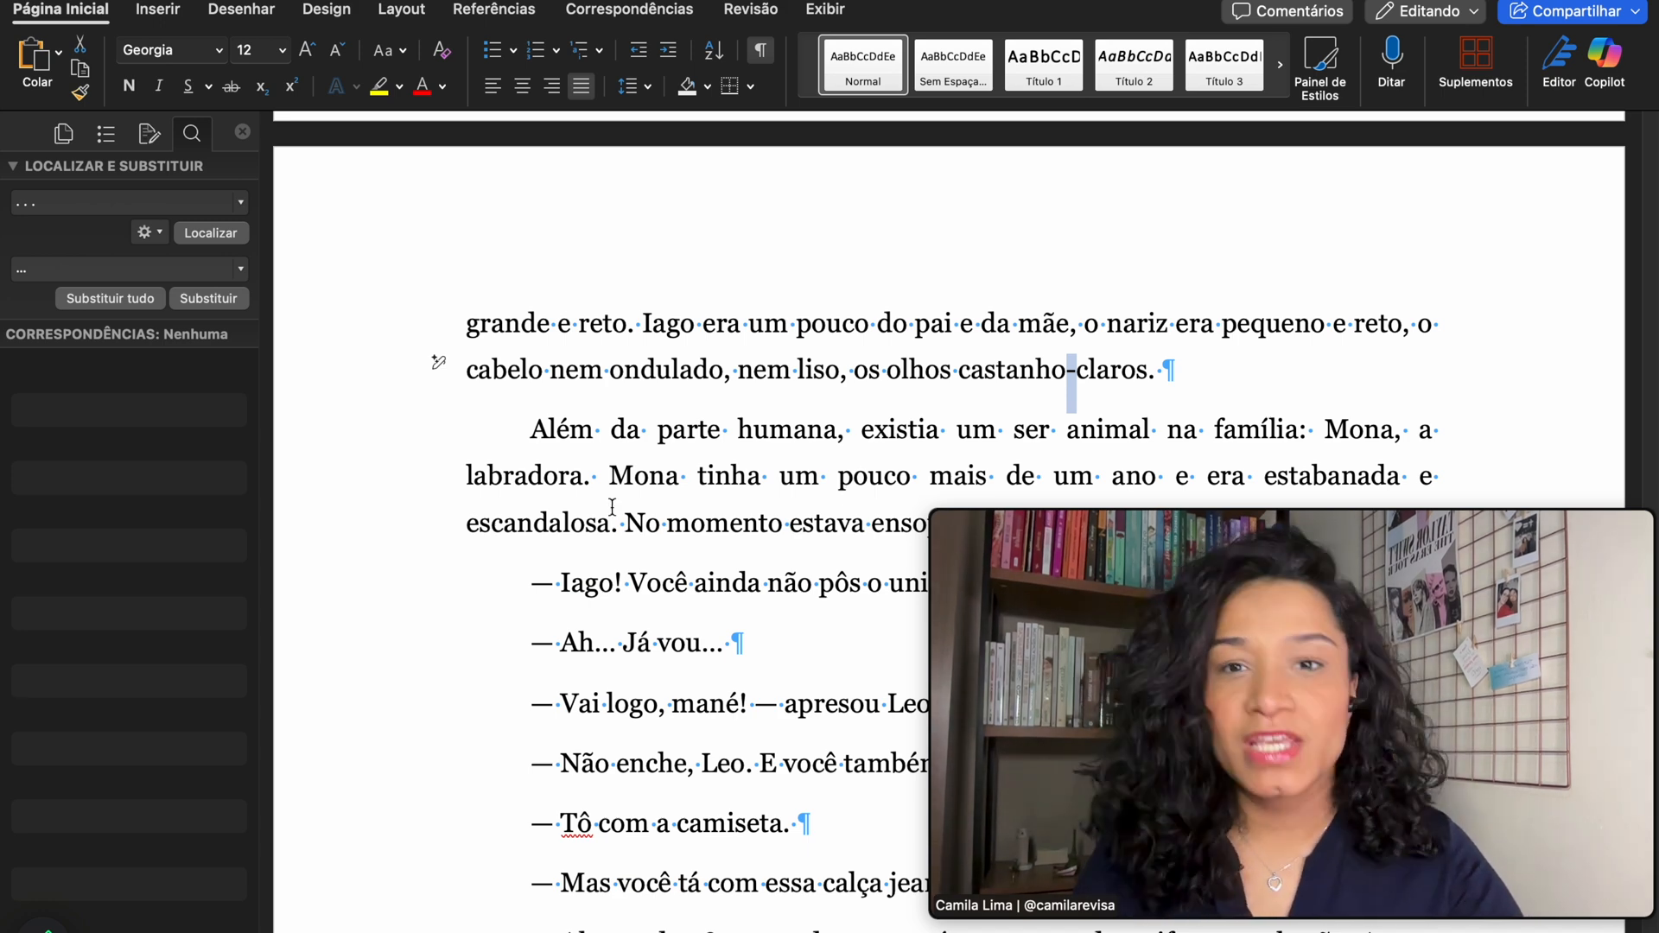
pyautogui.press('super+a')
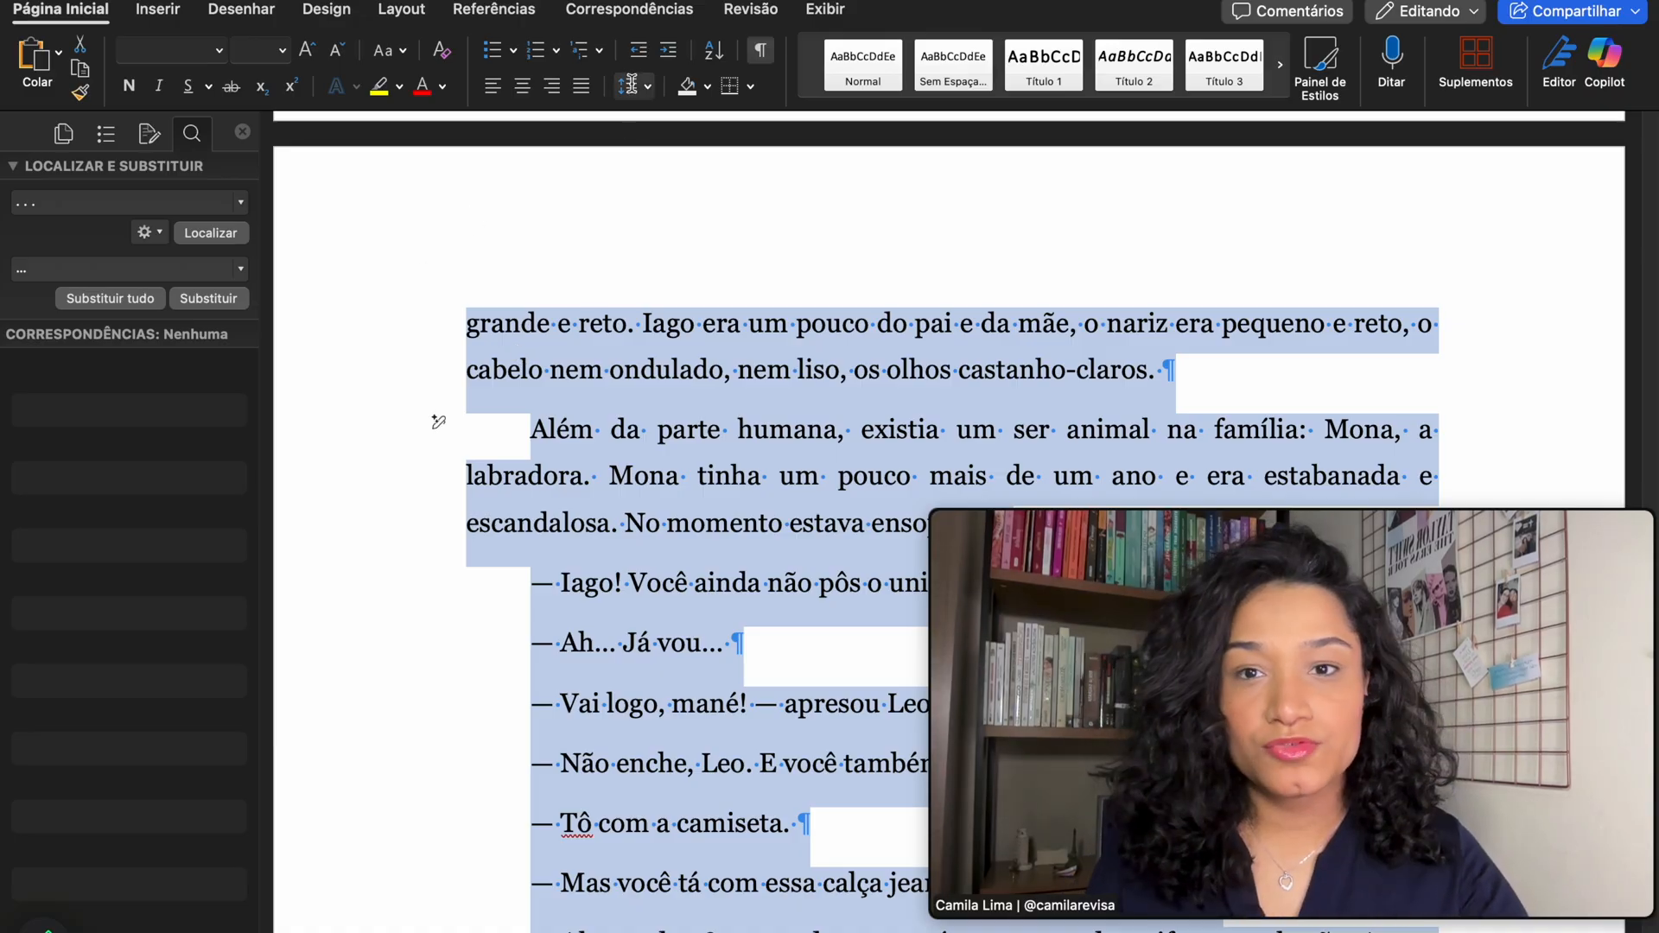
# - Apply 1,0 single line spacing to the selected manuscript text
pyautogui.click(633, 84)
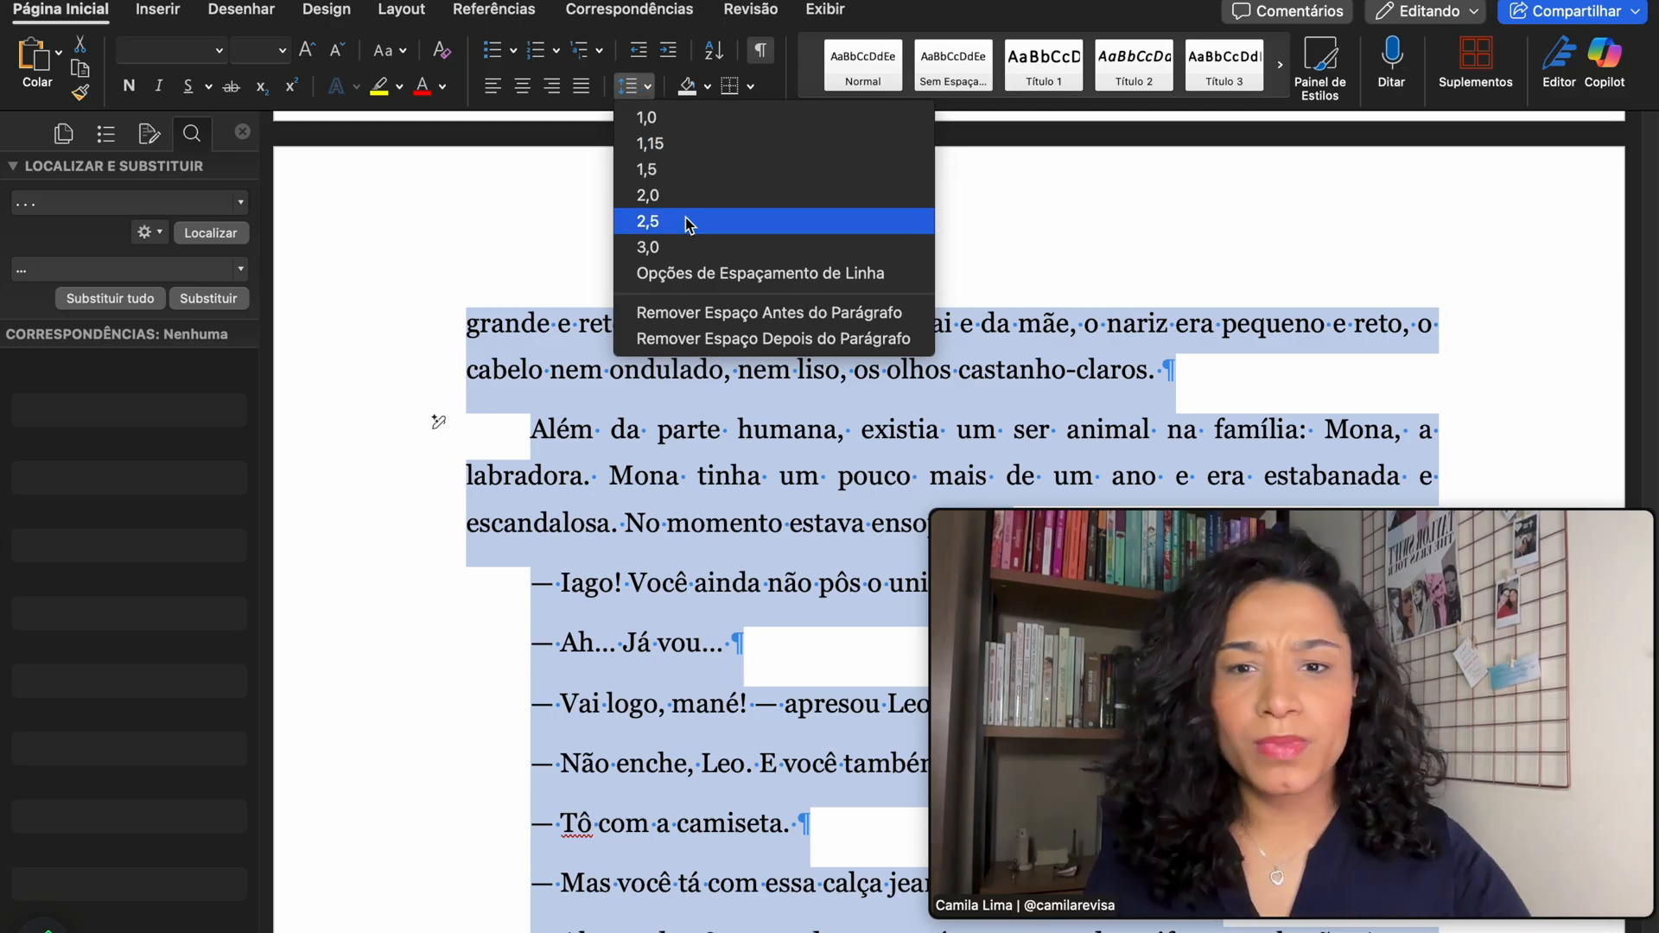
pyautogui.click(706, 171)
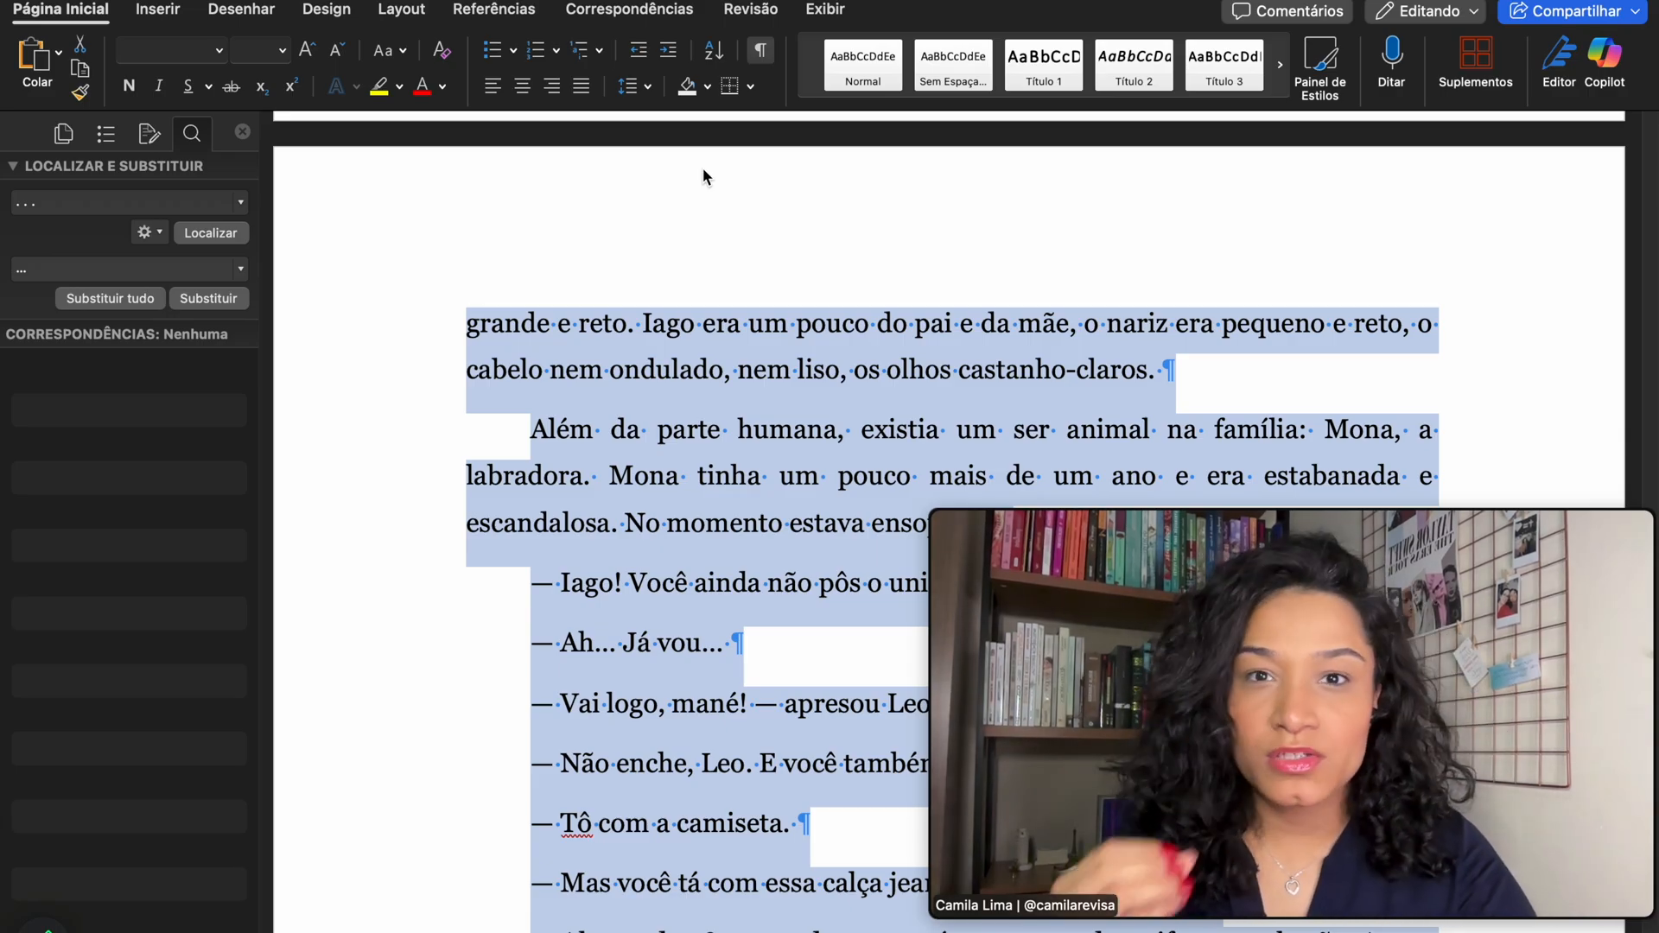
pyautogui.click(635, 85)
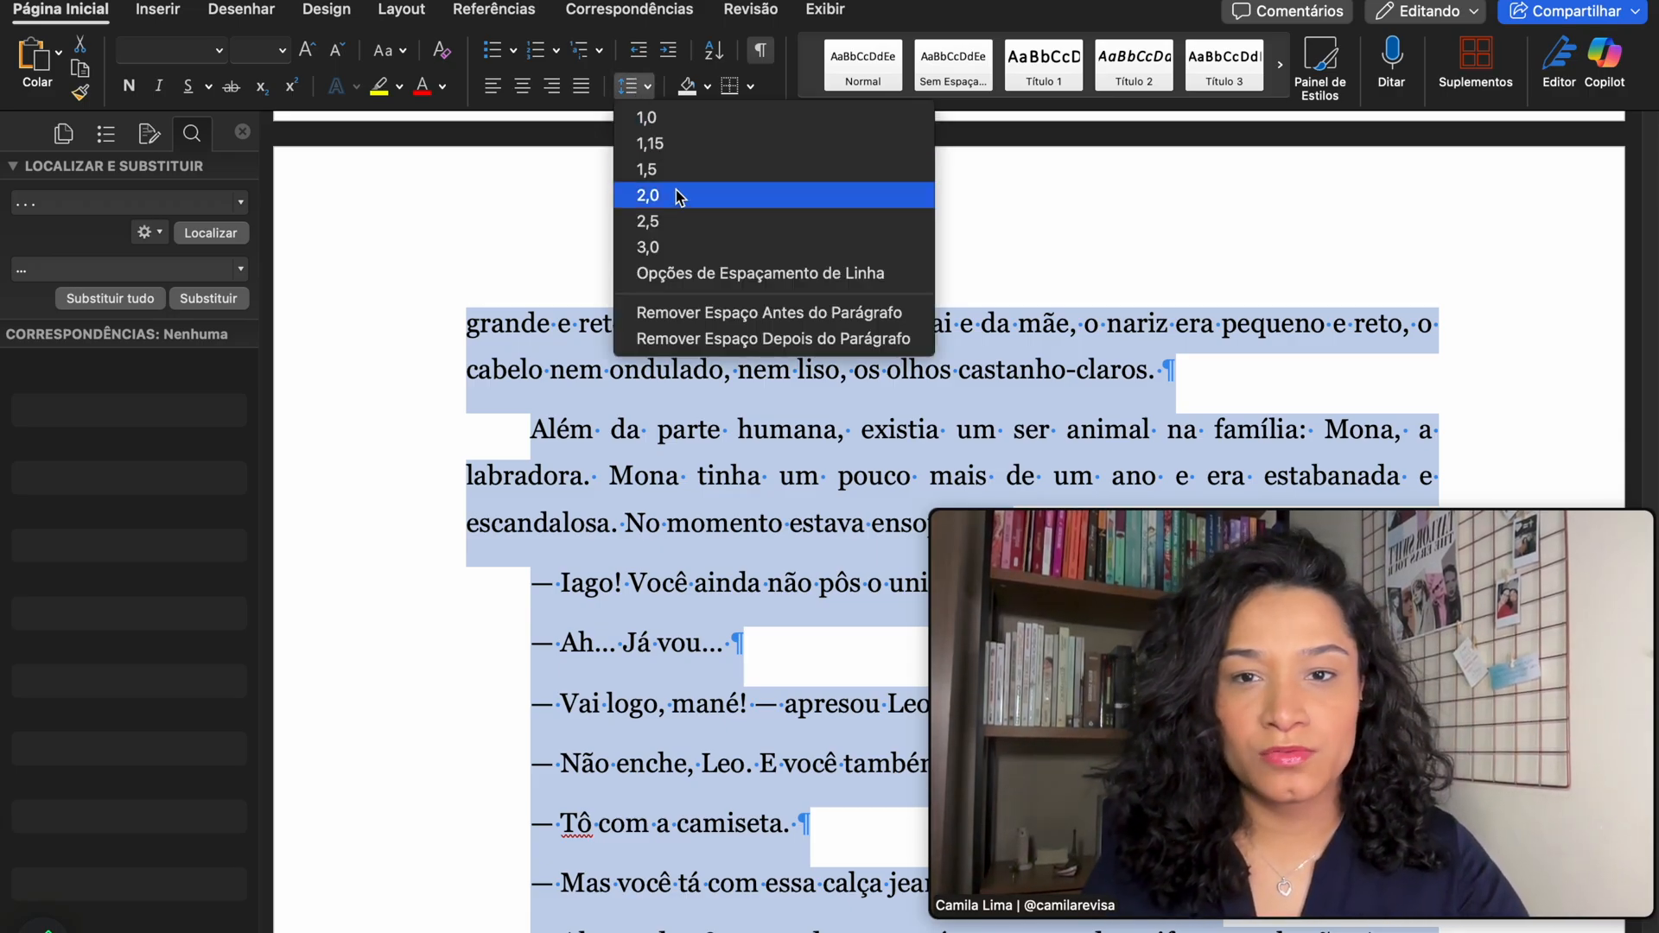
pyautogui.click(696, 123)
pyautogui.scroll(-3, 691, 411)
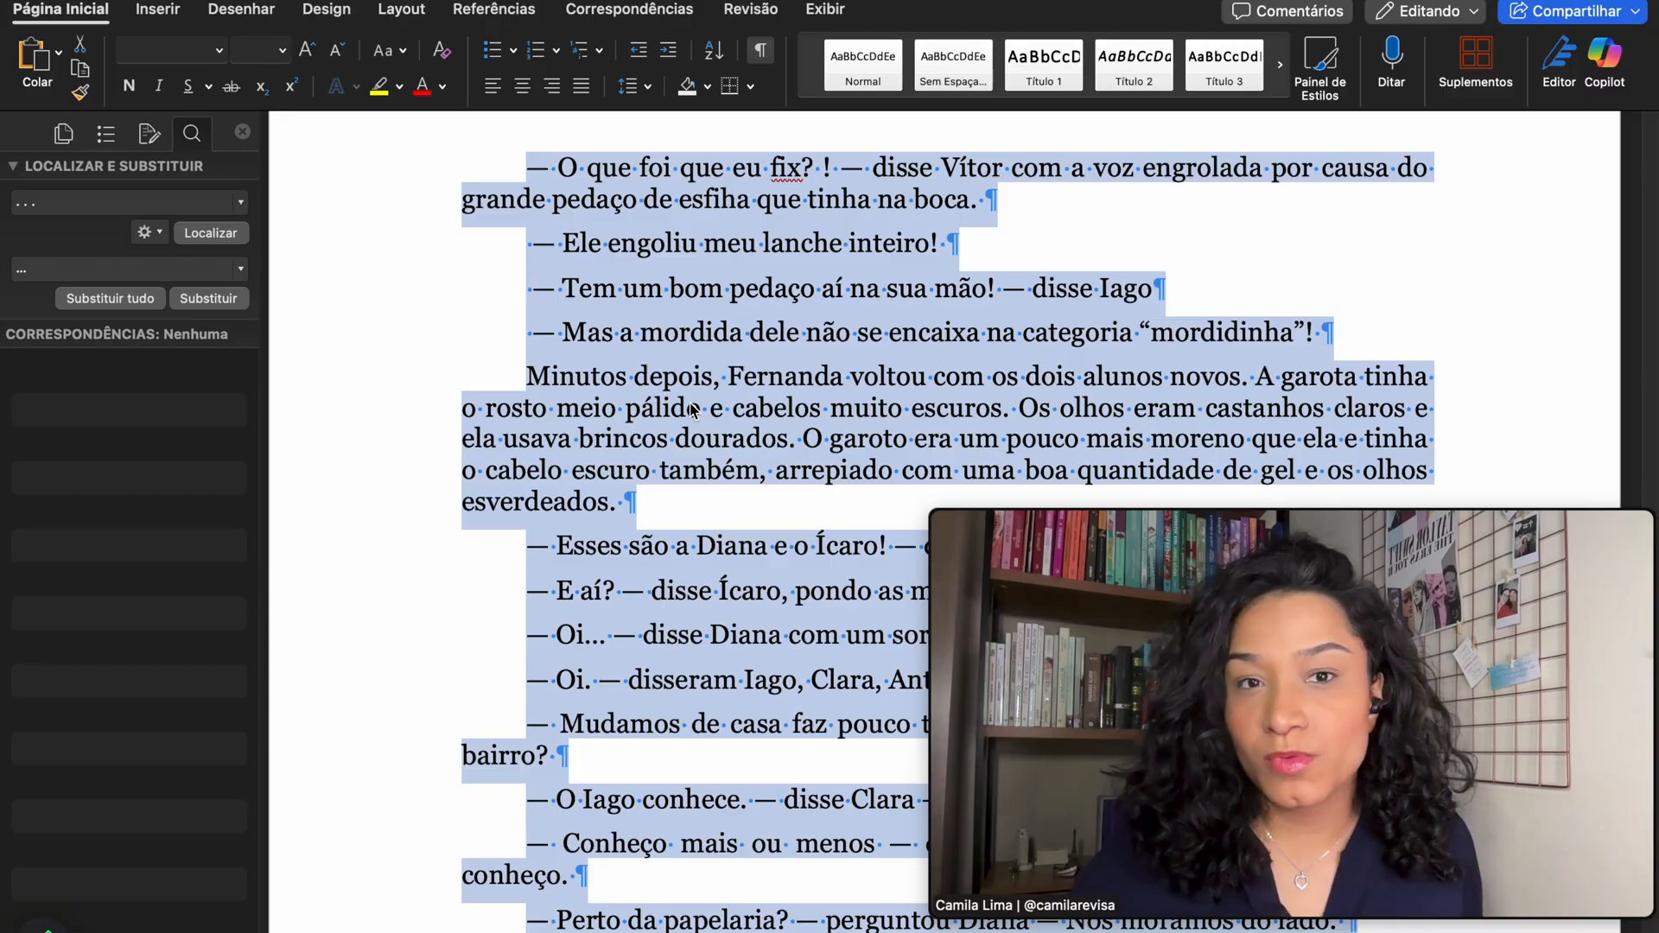
# - Add a period after 'disse Iago' in the dialogue
pyautogui.click(844, 289)
pyautogui.scroll(2, 841, 291)
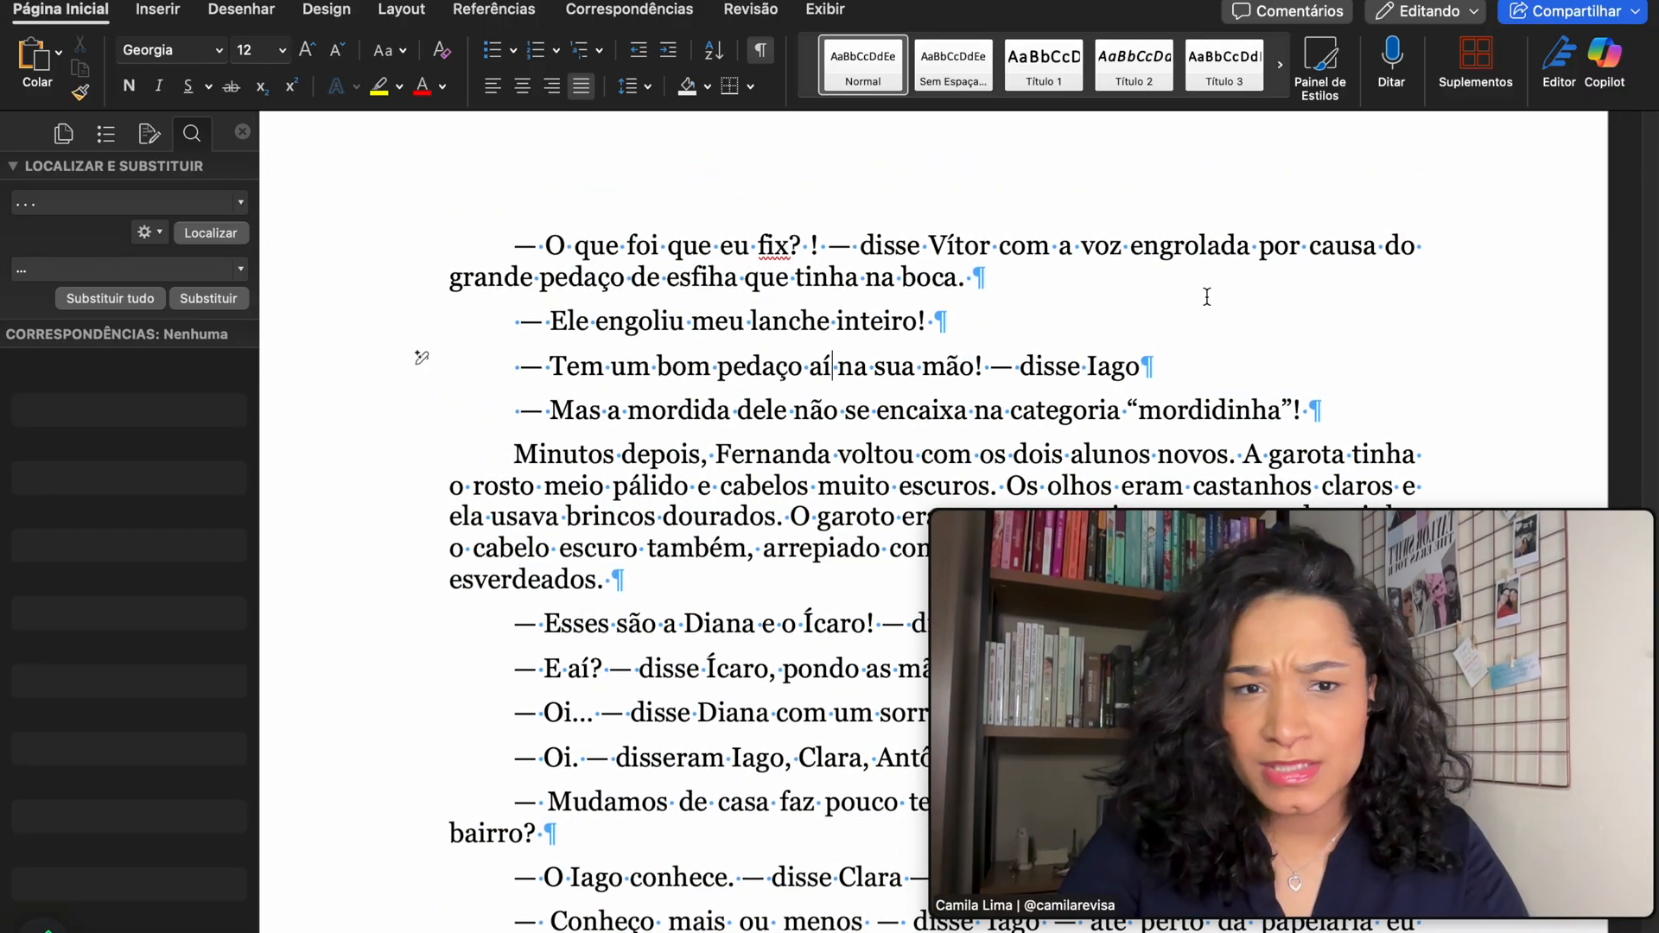
pyautogui.click(1150, 367)
pyautogui.write('.')
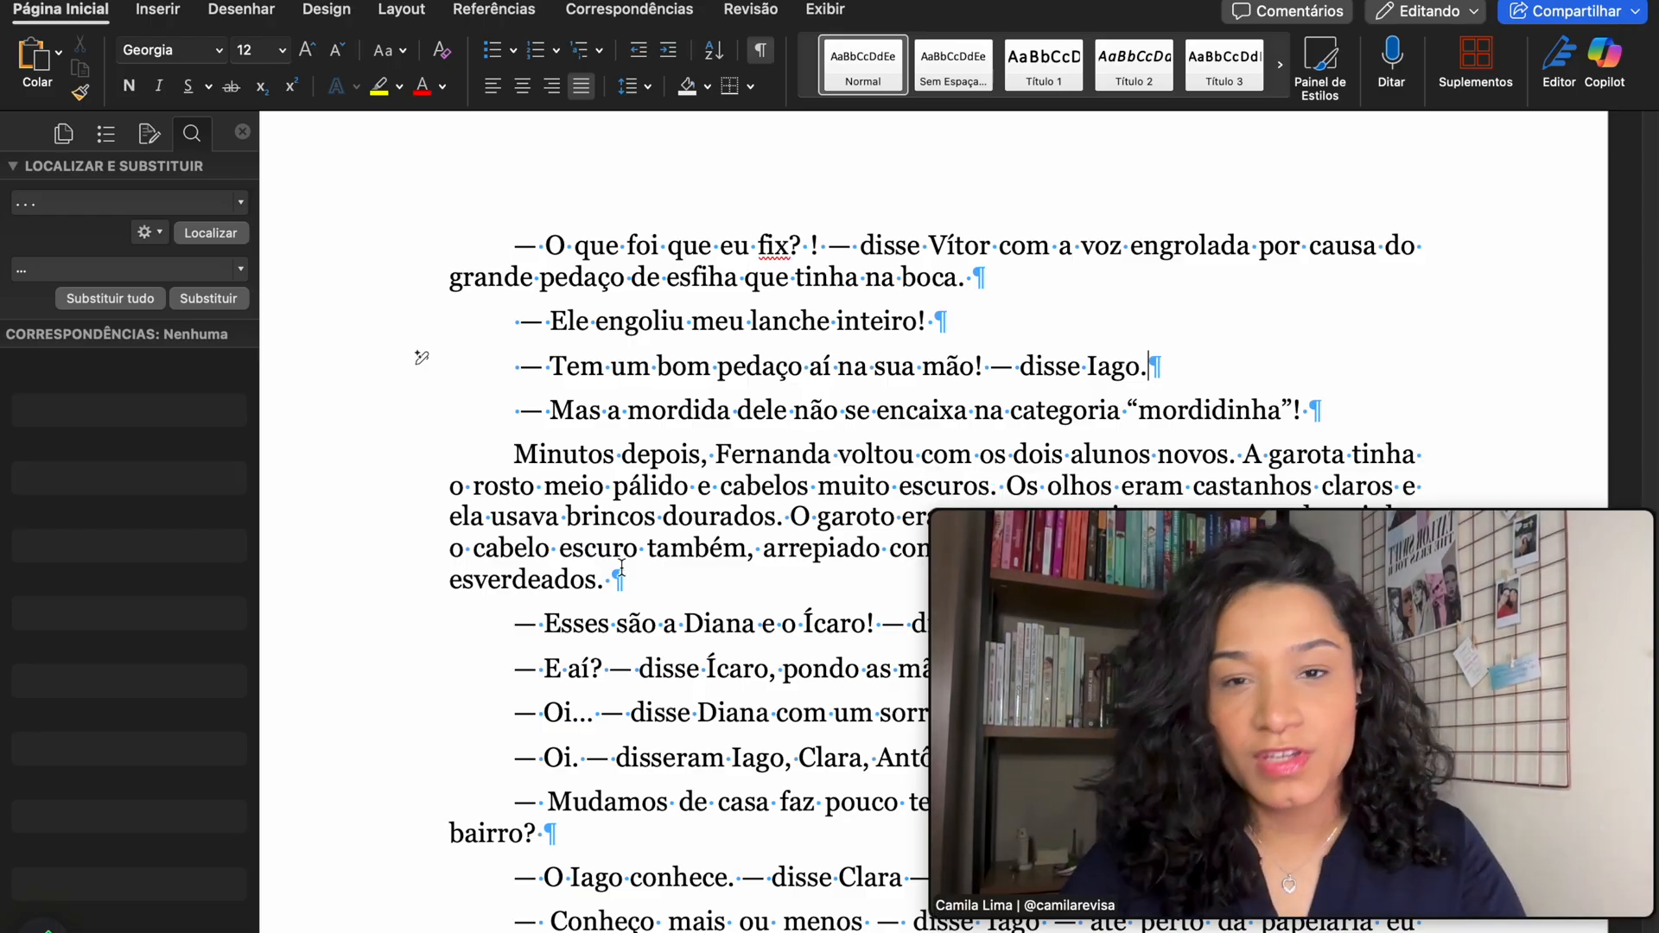
# - For the whole manuscript, change the line spacing and remove space before and after paragraphs
pyautogui.press('super+a')
pyautogui.click(639, 85)
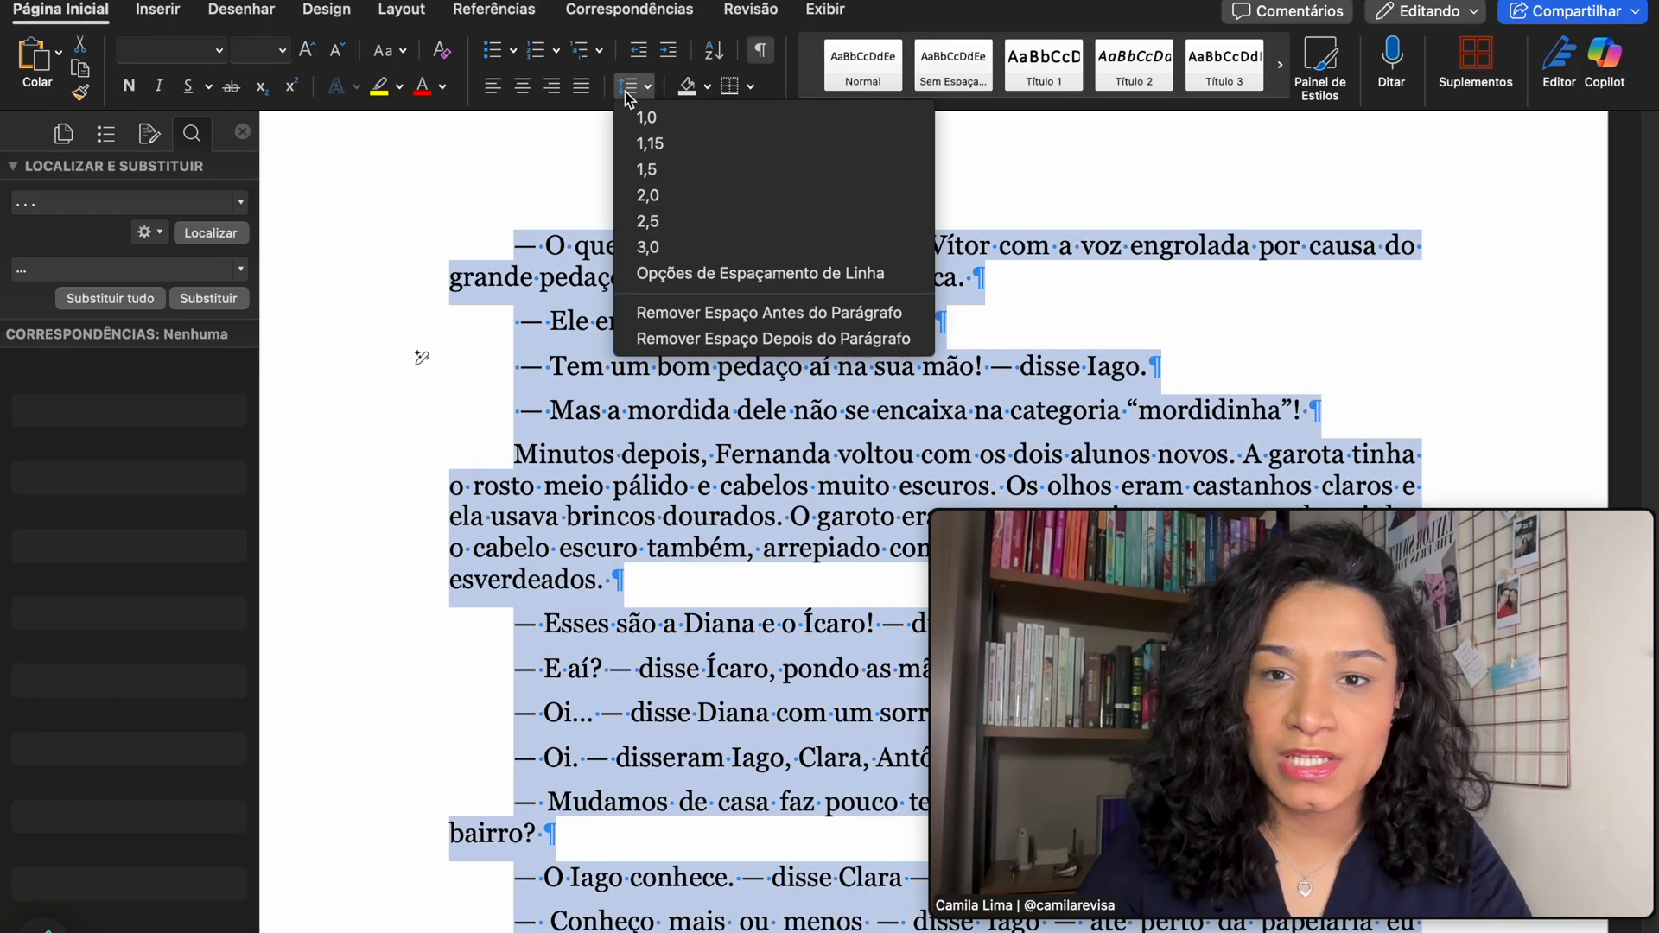
pyautogui.click(698, 169)
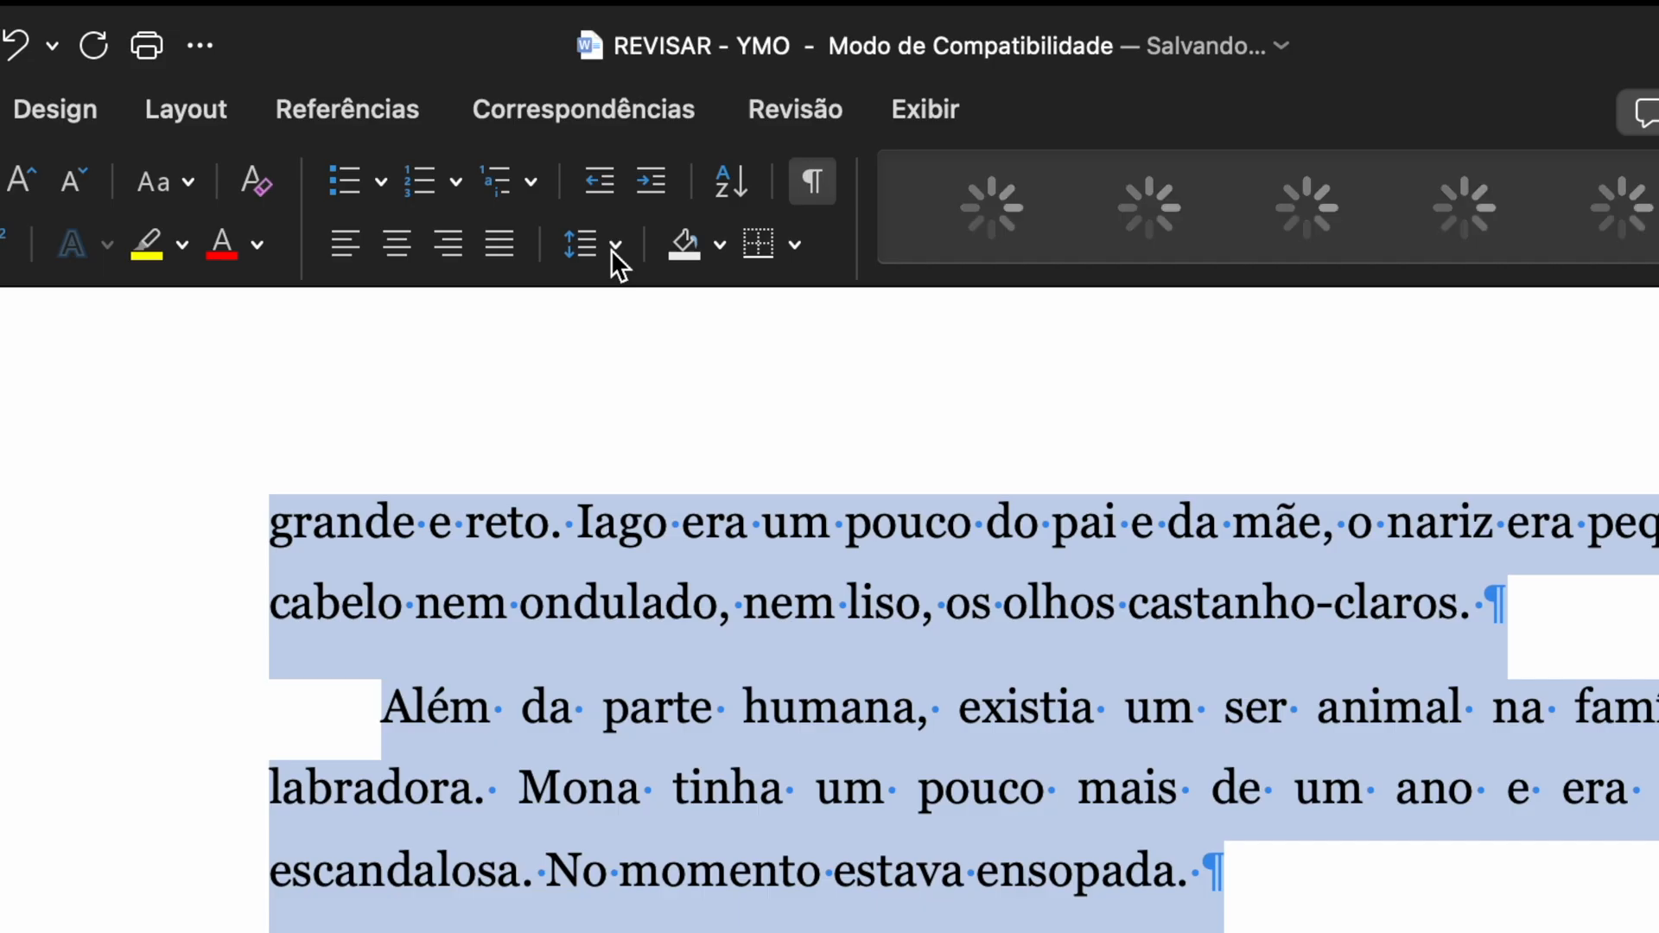
pyautogui.click(646, 86)
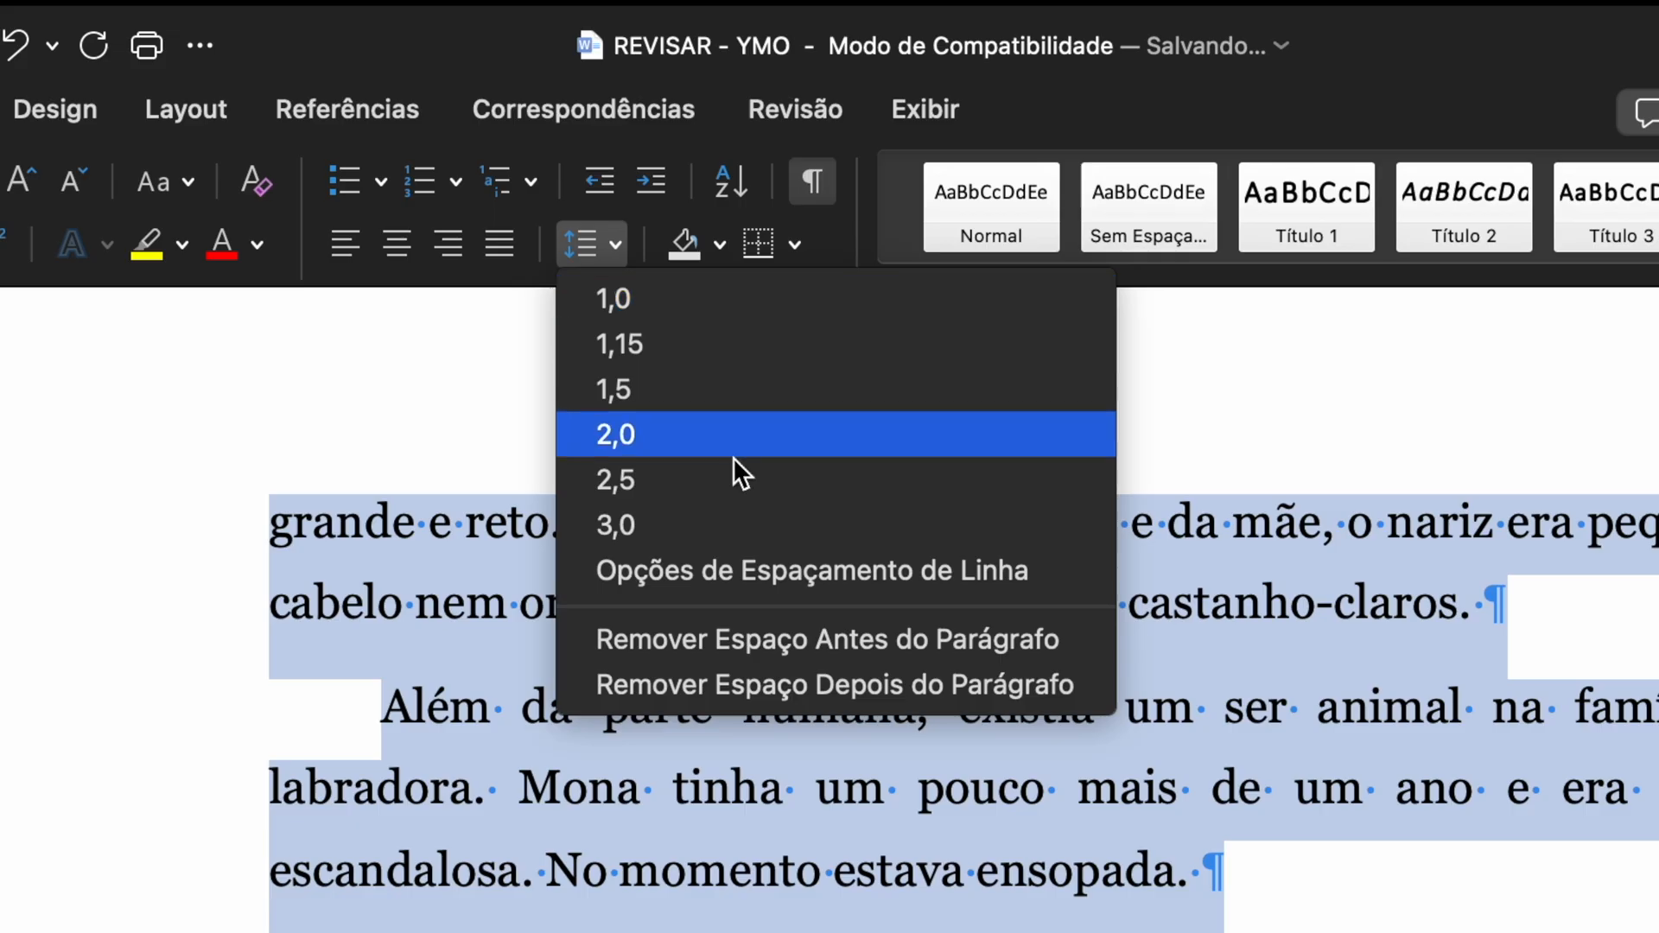
pyautogui.click(730, 638)
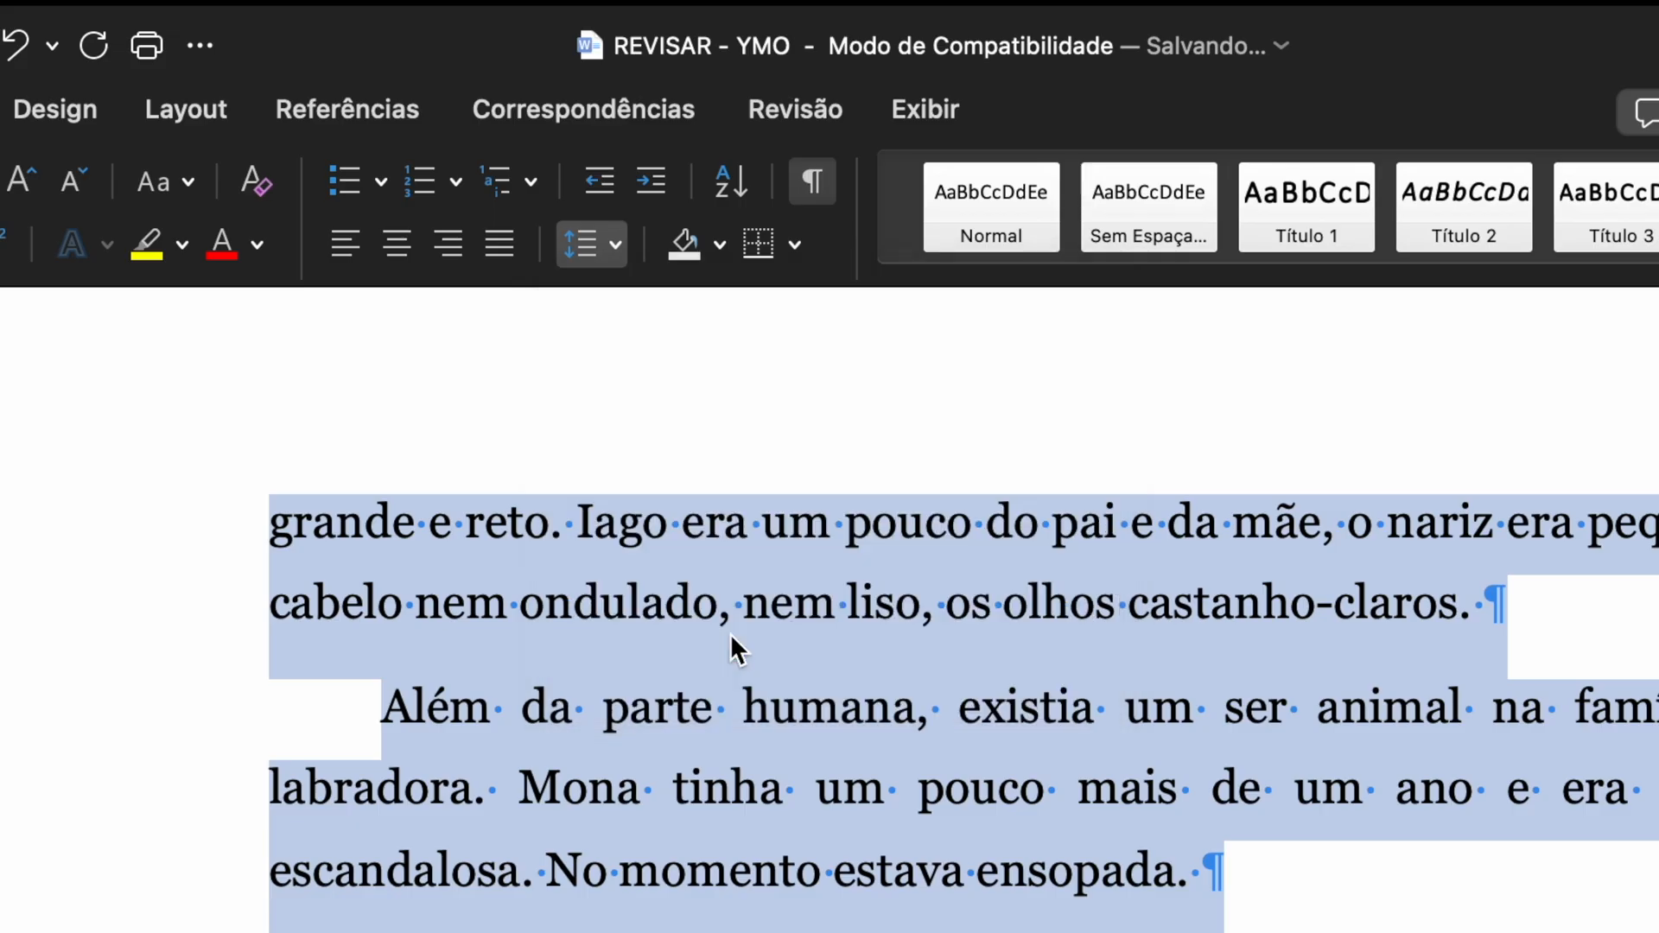
pyautogui.click(617, 249)
pyautogui.click(667, 687)
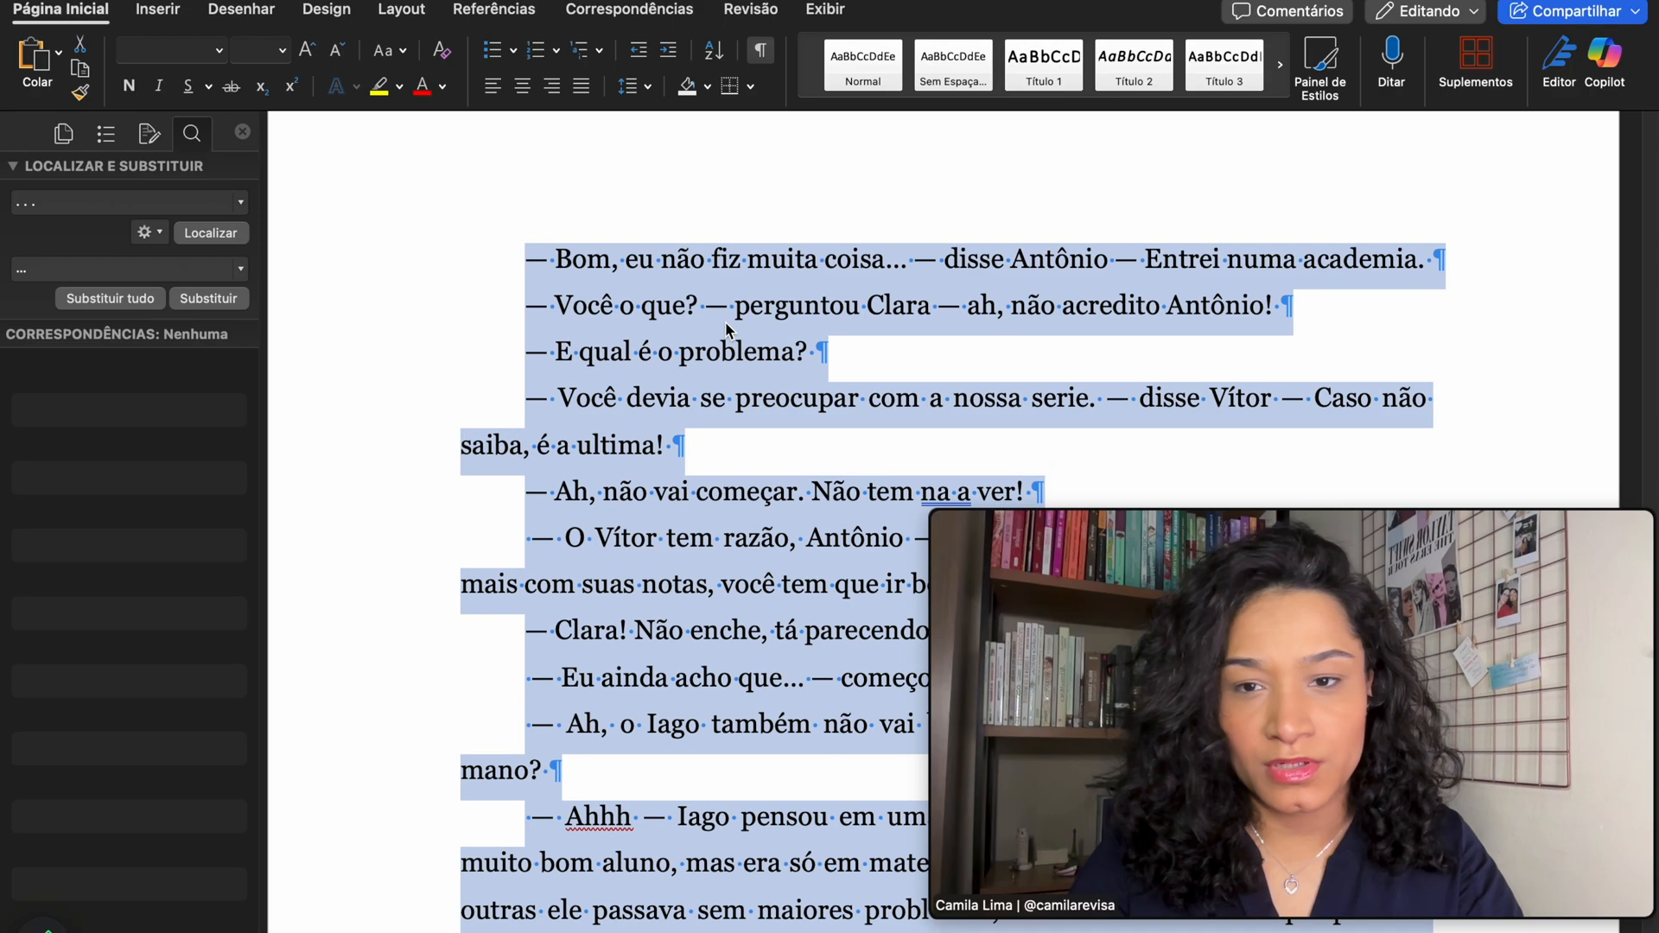
# - Delete the stray spaces before the dashes on the 'O Vítor tem razão', 'Eu ainda acho que' and 'Ah, o Iago' lines
pyautogui.click(685, 316)
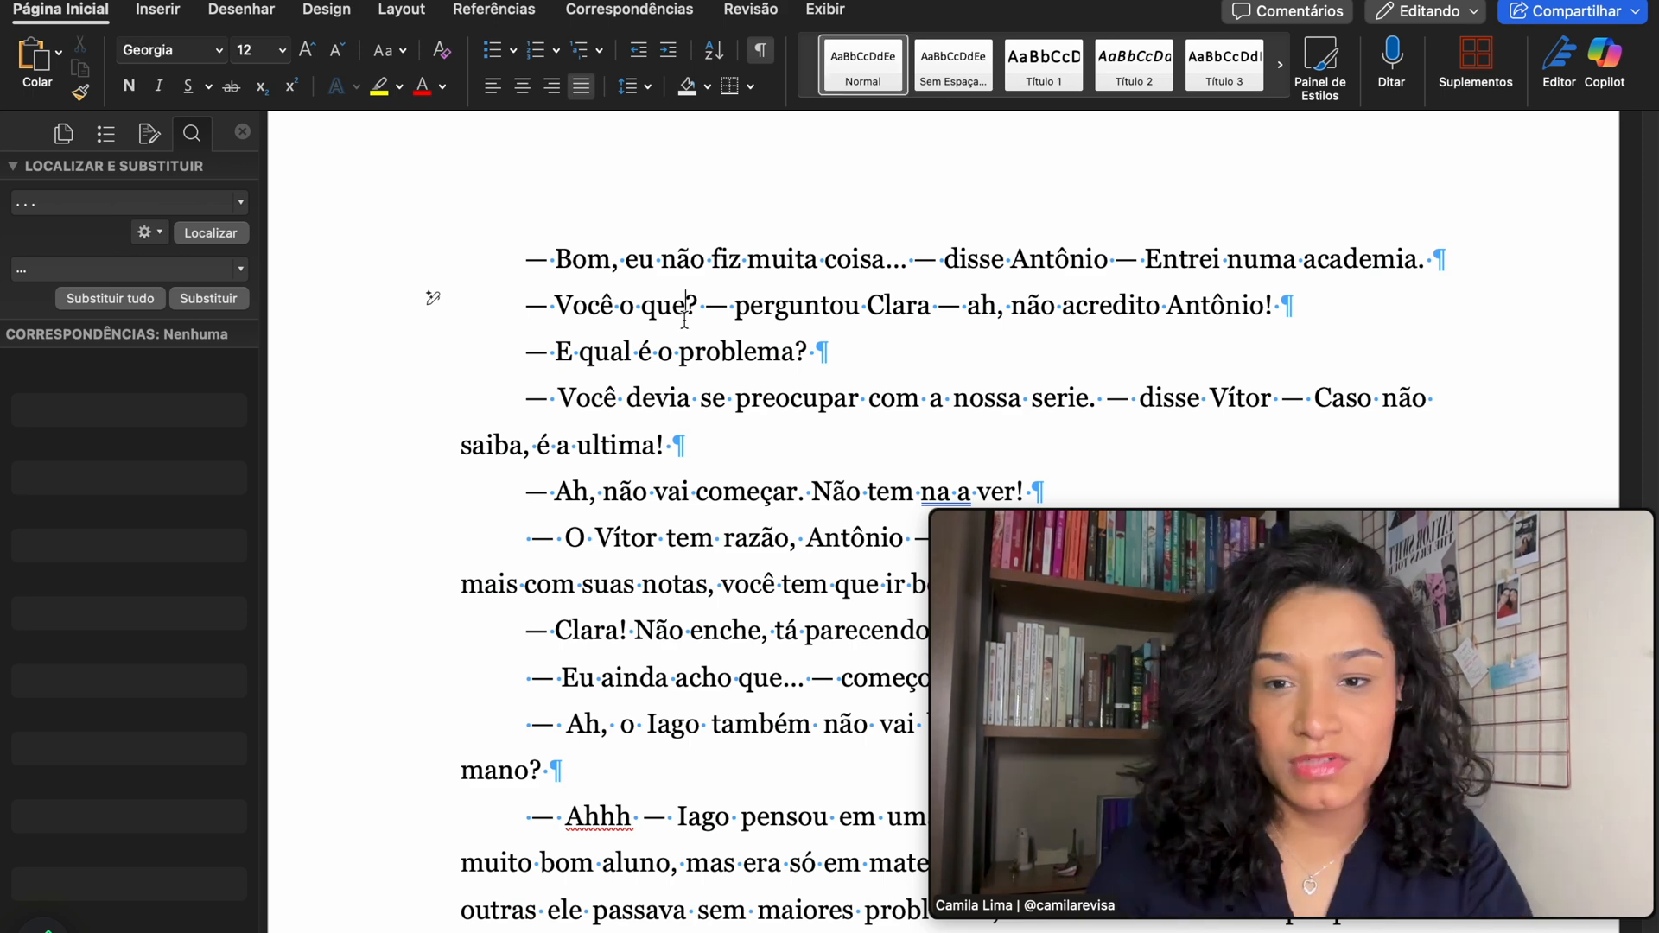
pyautogui.click(530, 538)
pyautogui.press('BackSpace')
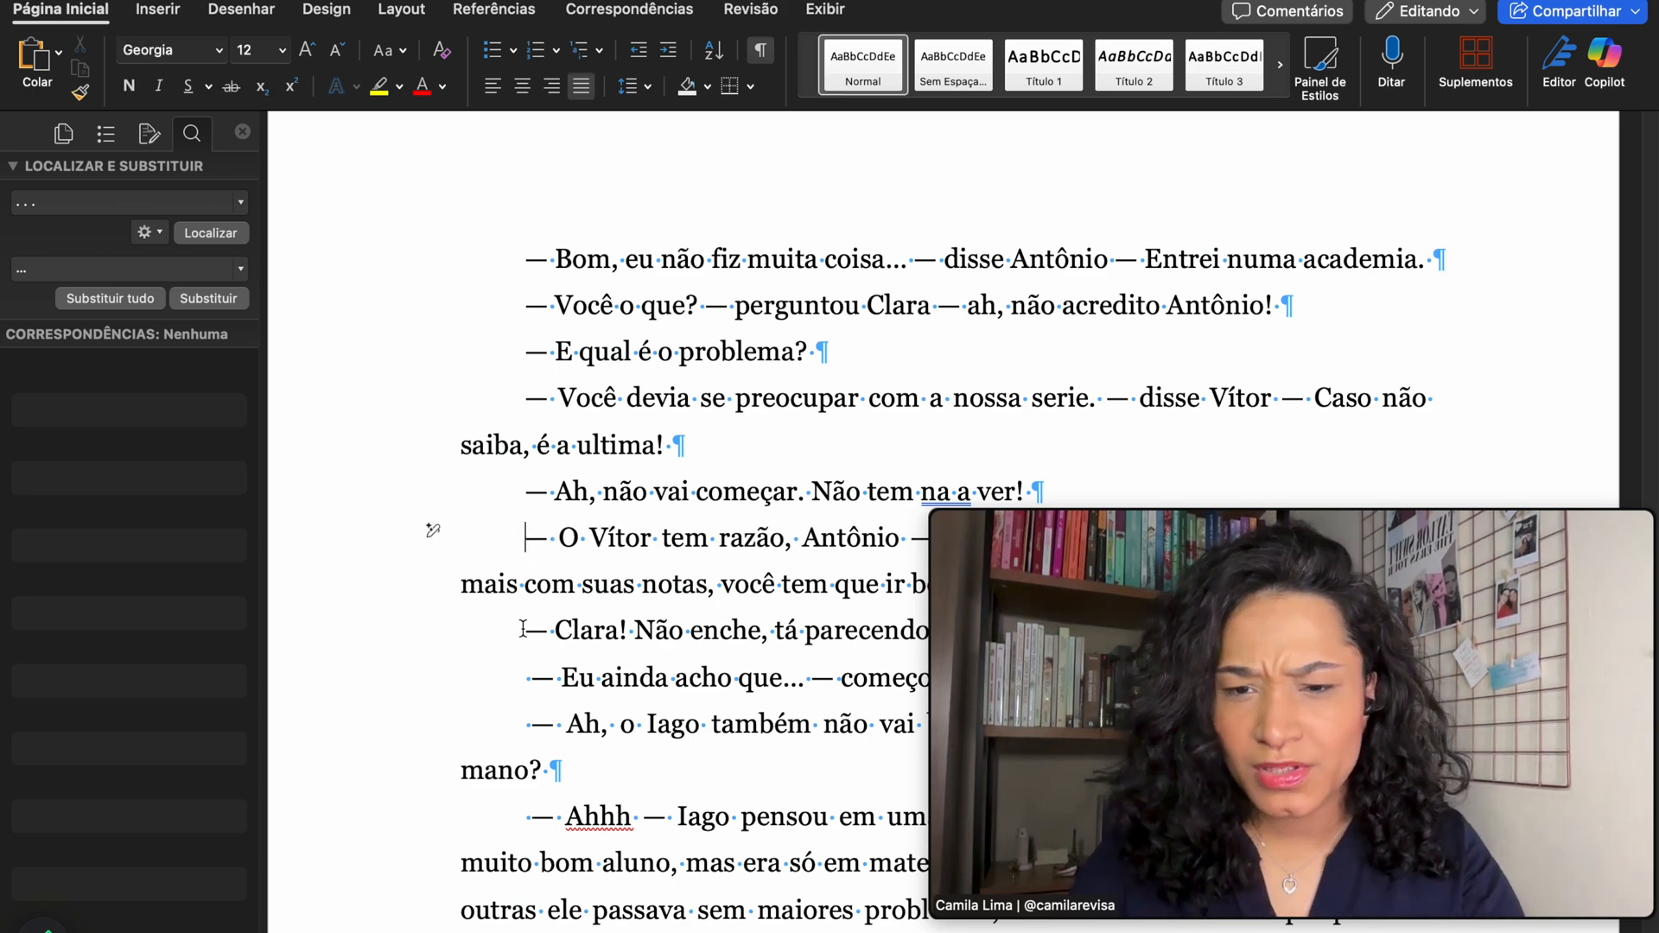
pyautogui.click(533, 683)
pyautogui.press('BackSpace')
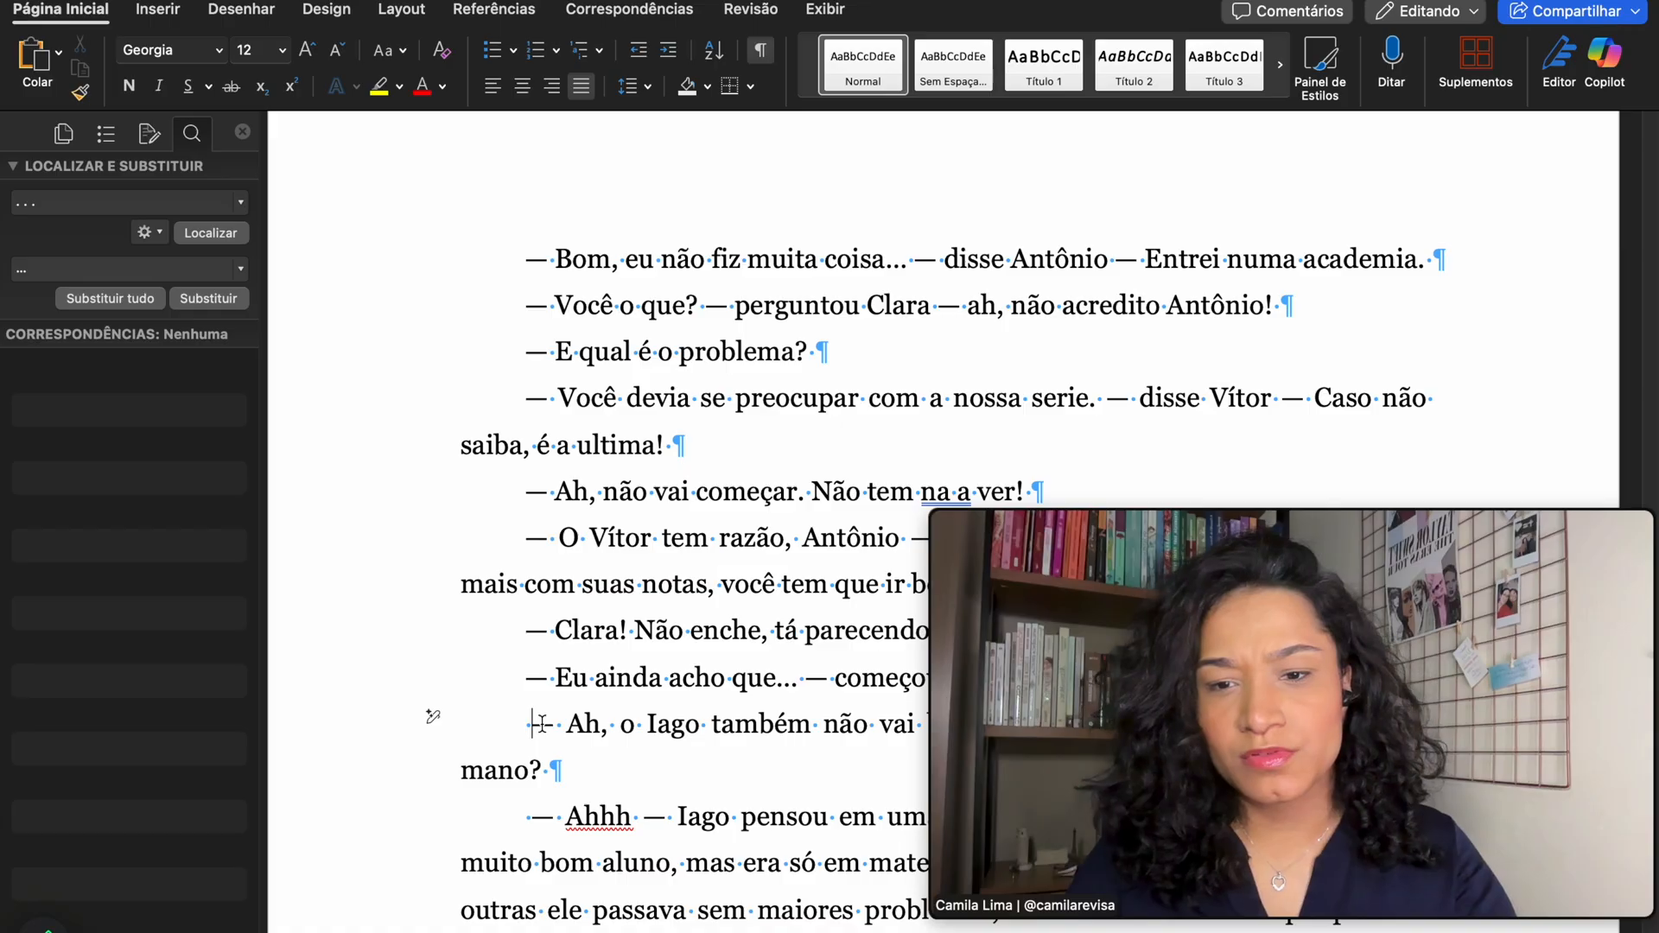
pyautogui.click(432, 717)
pyautogui.press('Delete')
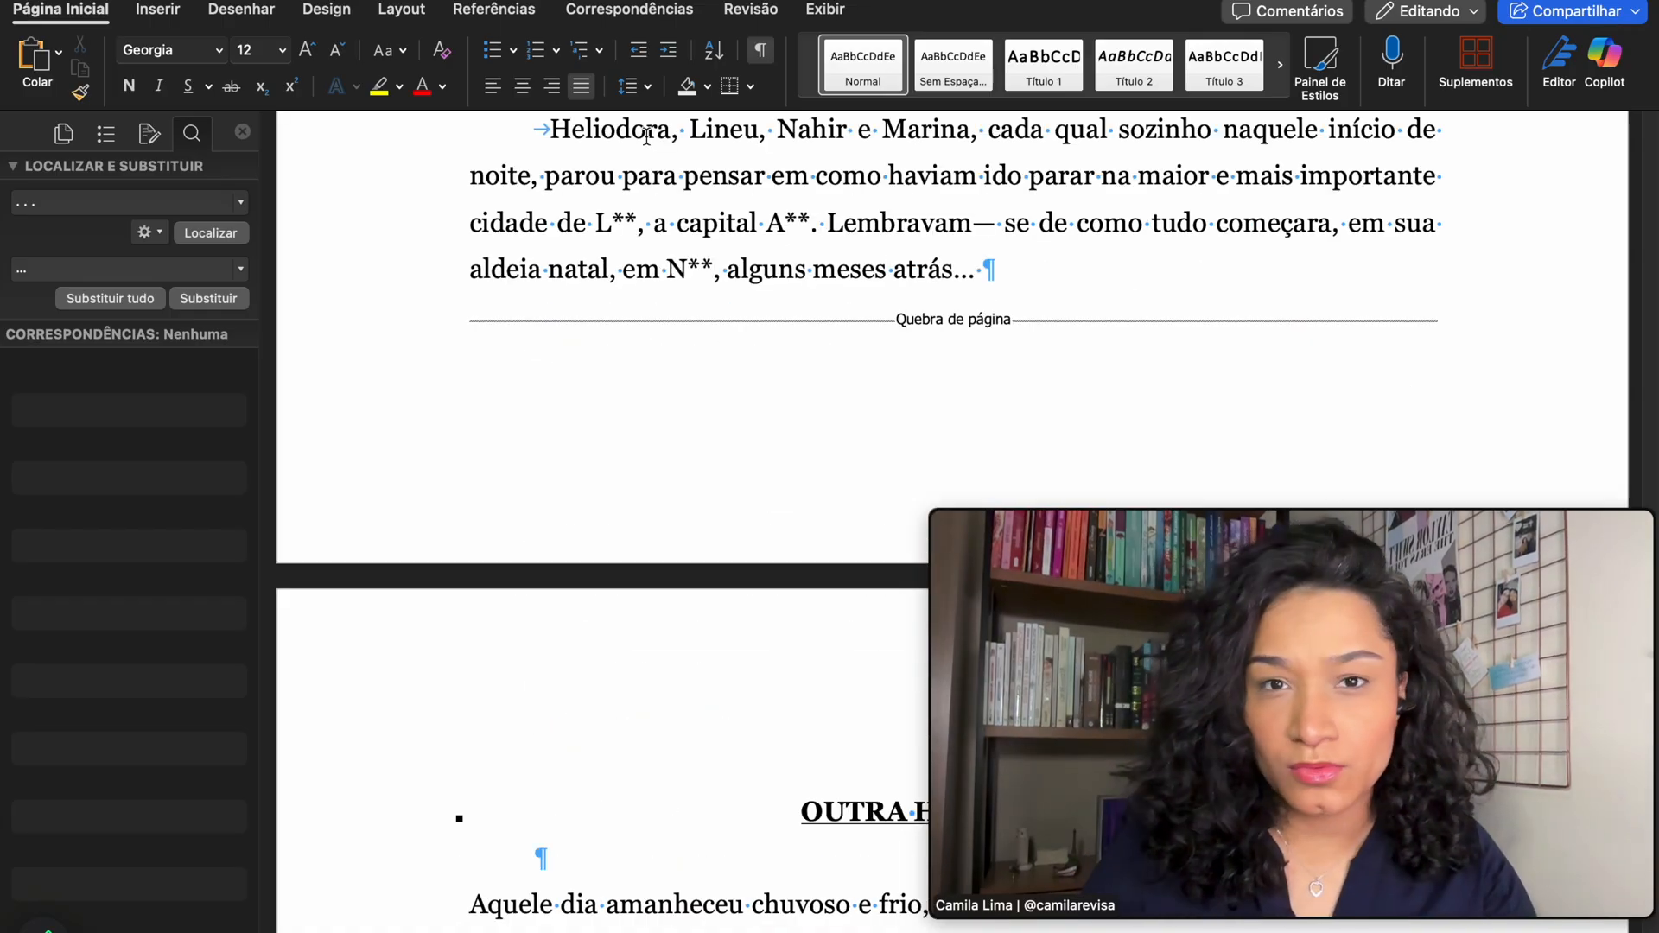
# - Scroll down to the chapter's page break with the Insert tools shown
pyautogui.click(752, 12)
pyautogui.click(747, 19)
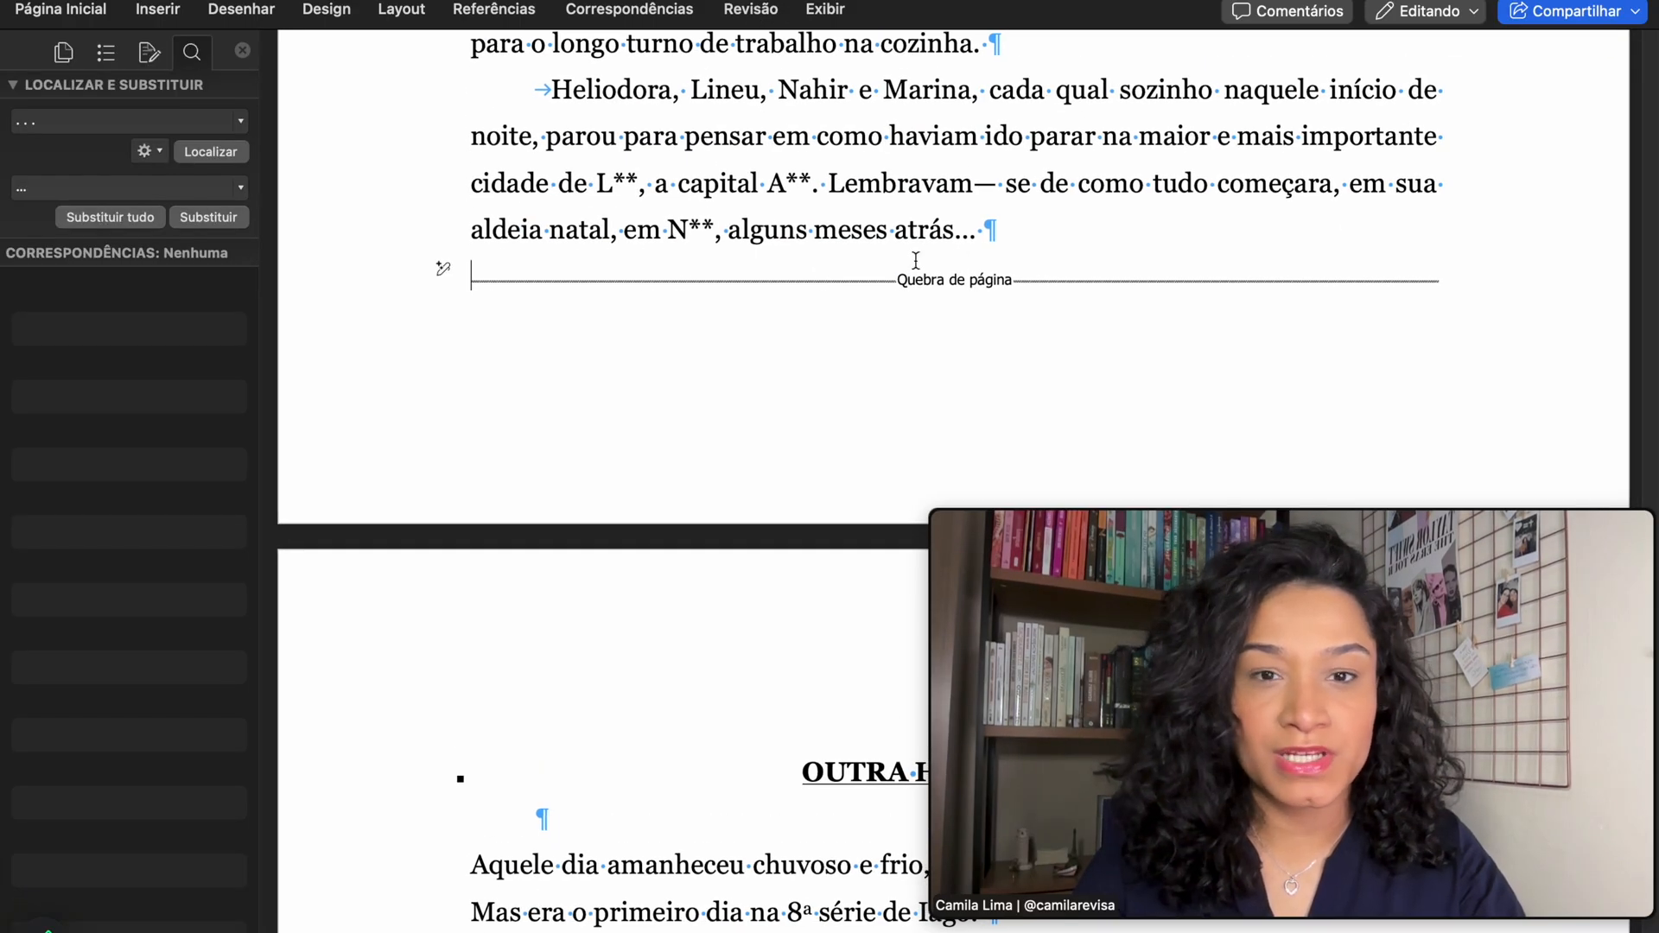
pyautogui.scroll(-2, 942, 279)
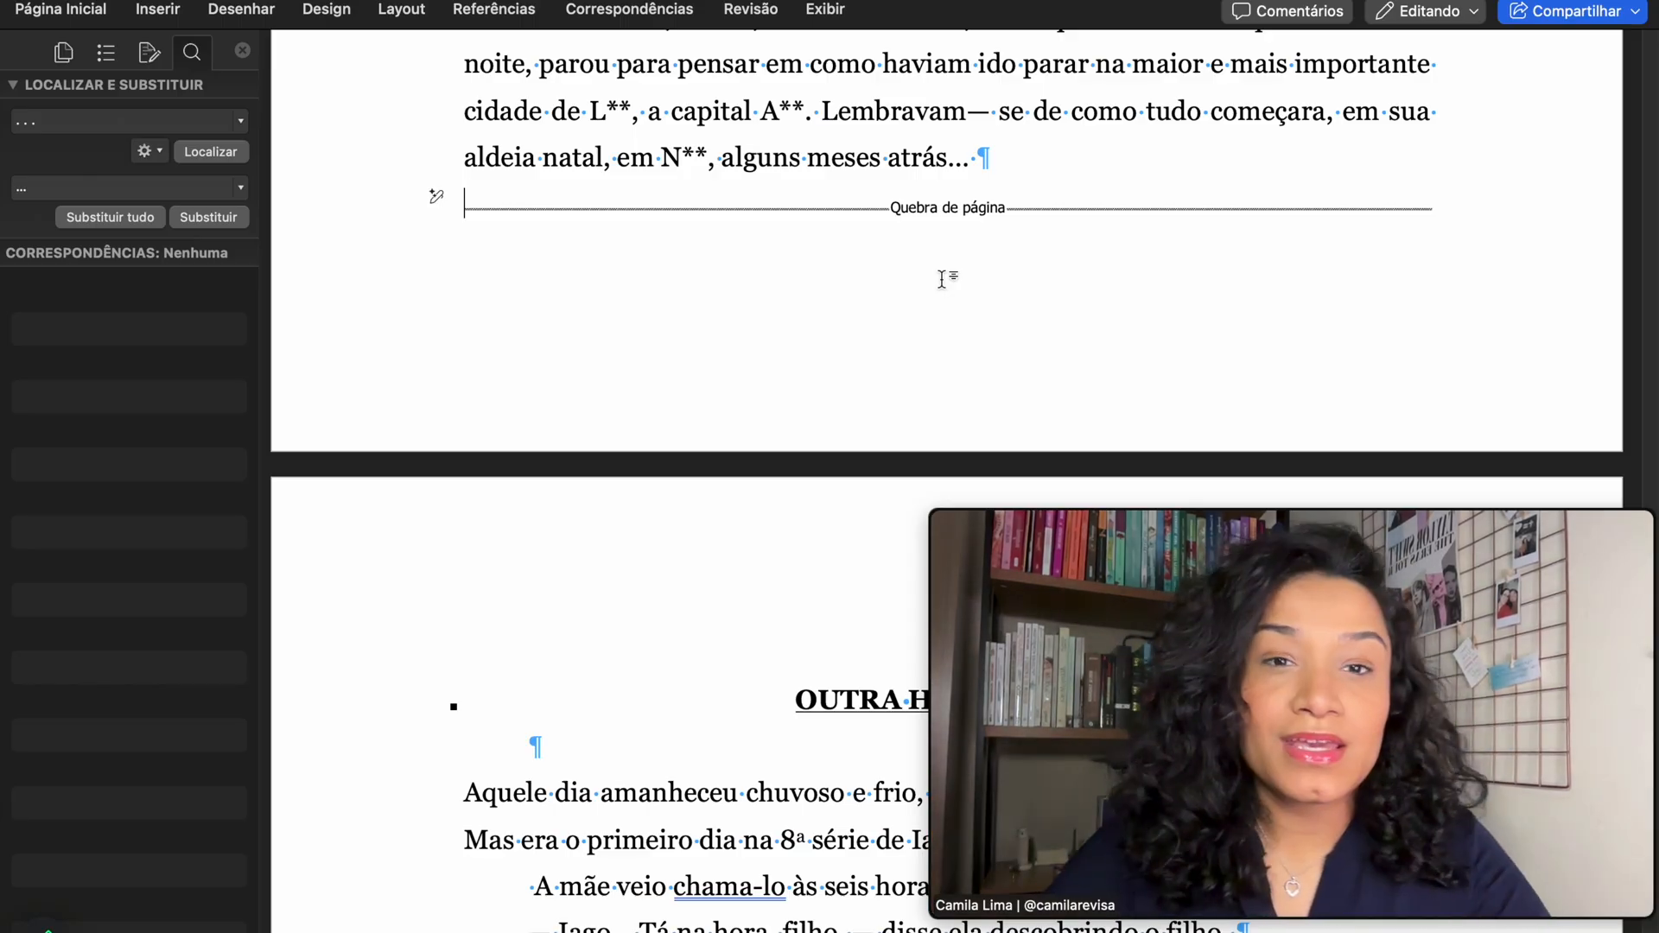
pyautogui.scroll(-2, 963, 309)
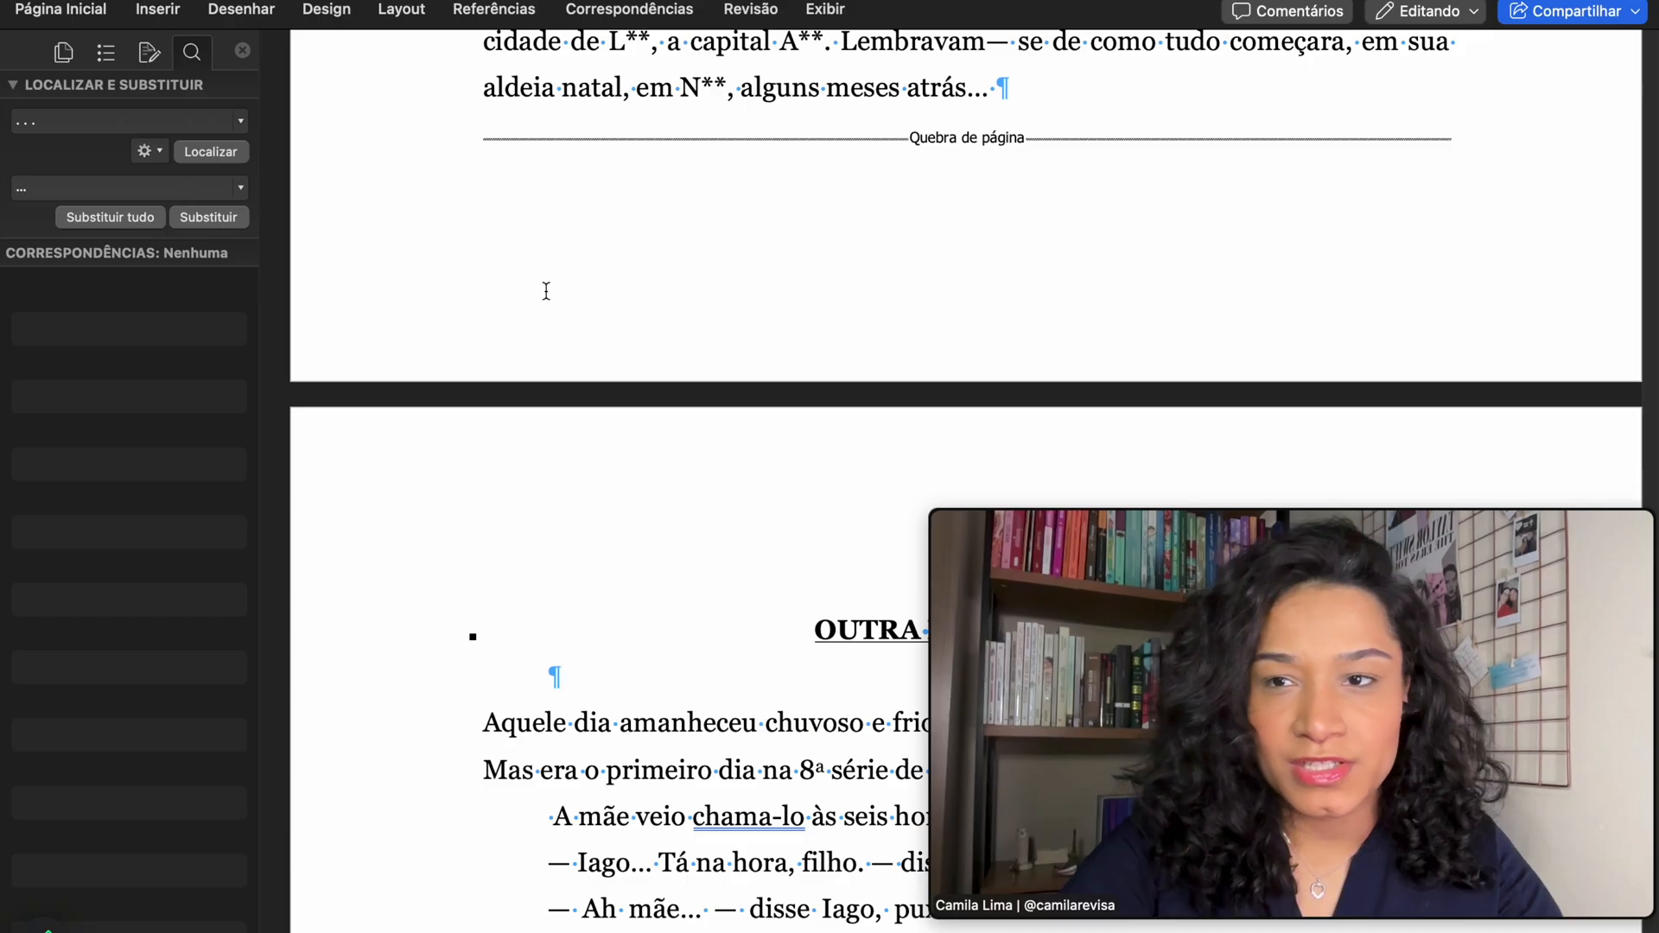
pyautogui.click(136, 12)
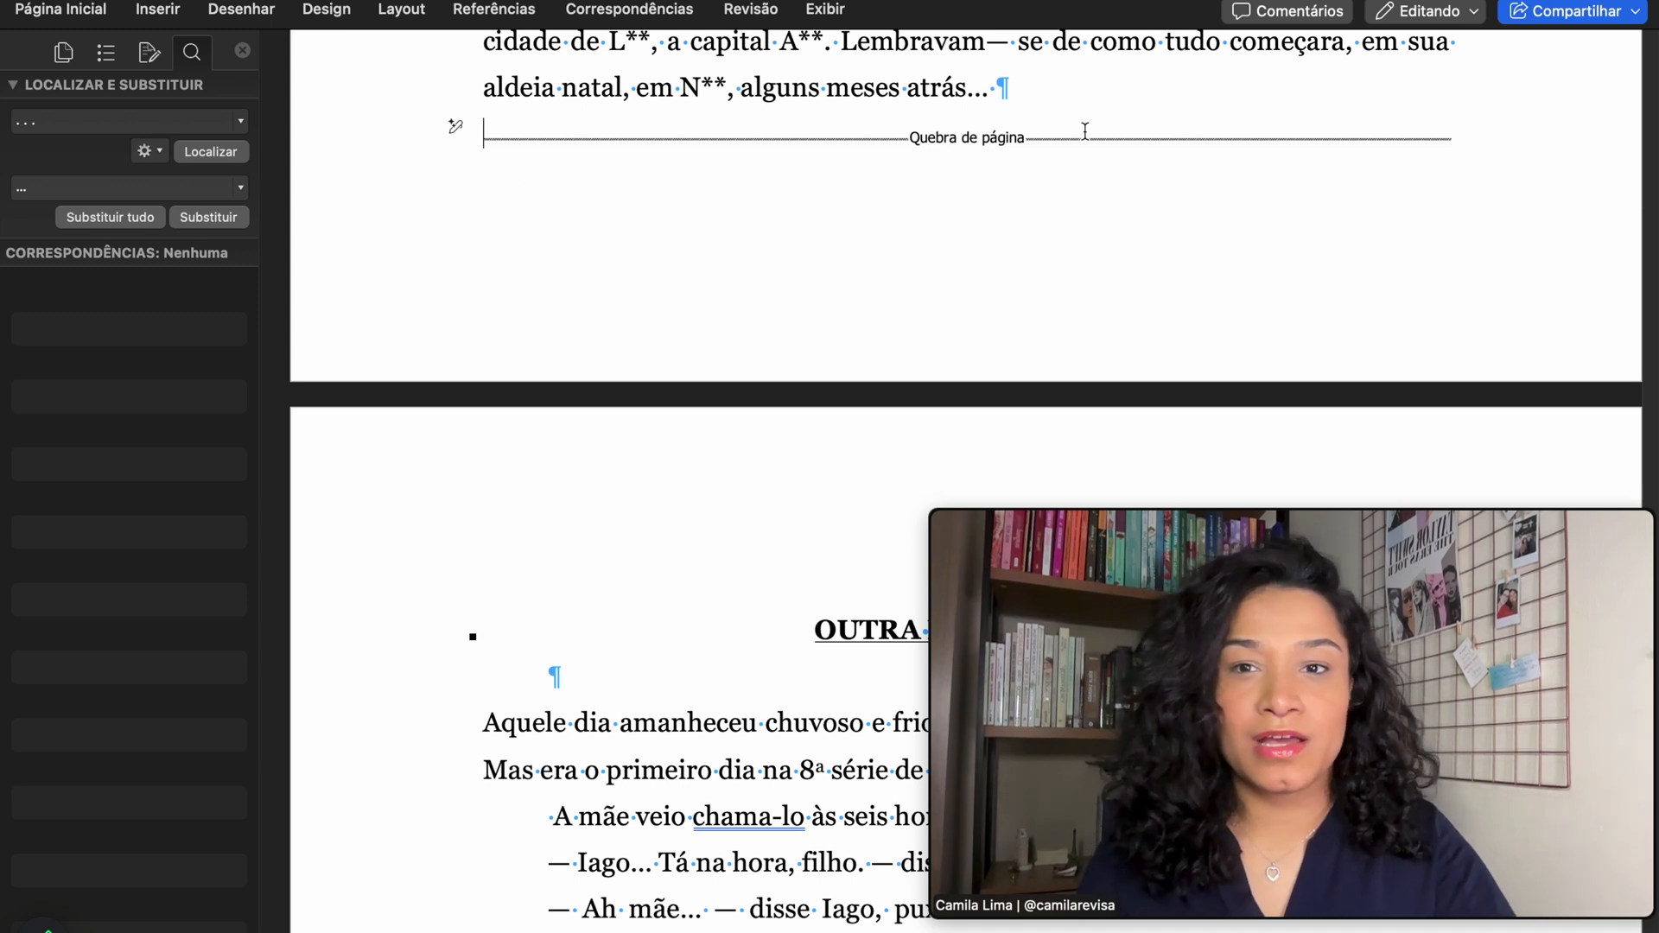
# - Insert empty paragraphs before the page break, then trim the extras
pyautogui.press('Return')
pyautogui.press('Return')
pyautogui.press('Return')
pyautogui.press('Return')
pyautogui.press('Return')
pyautogui.press('Return')
pyautogui.press('Return')
pyautogui.press('Return')
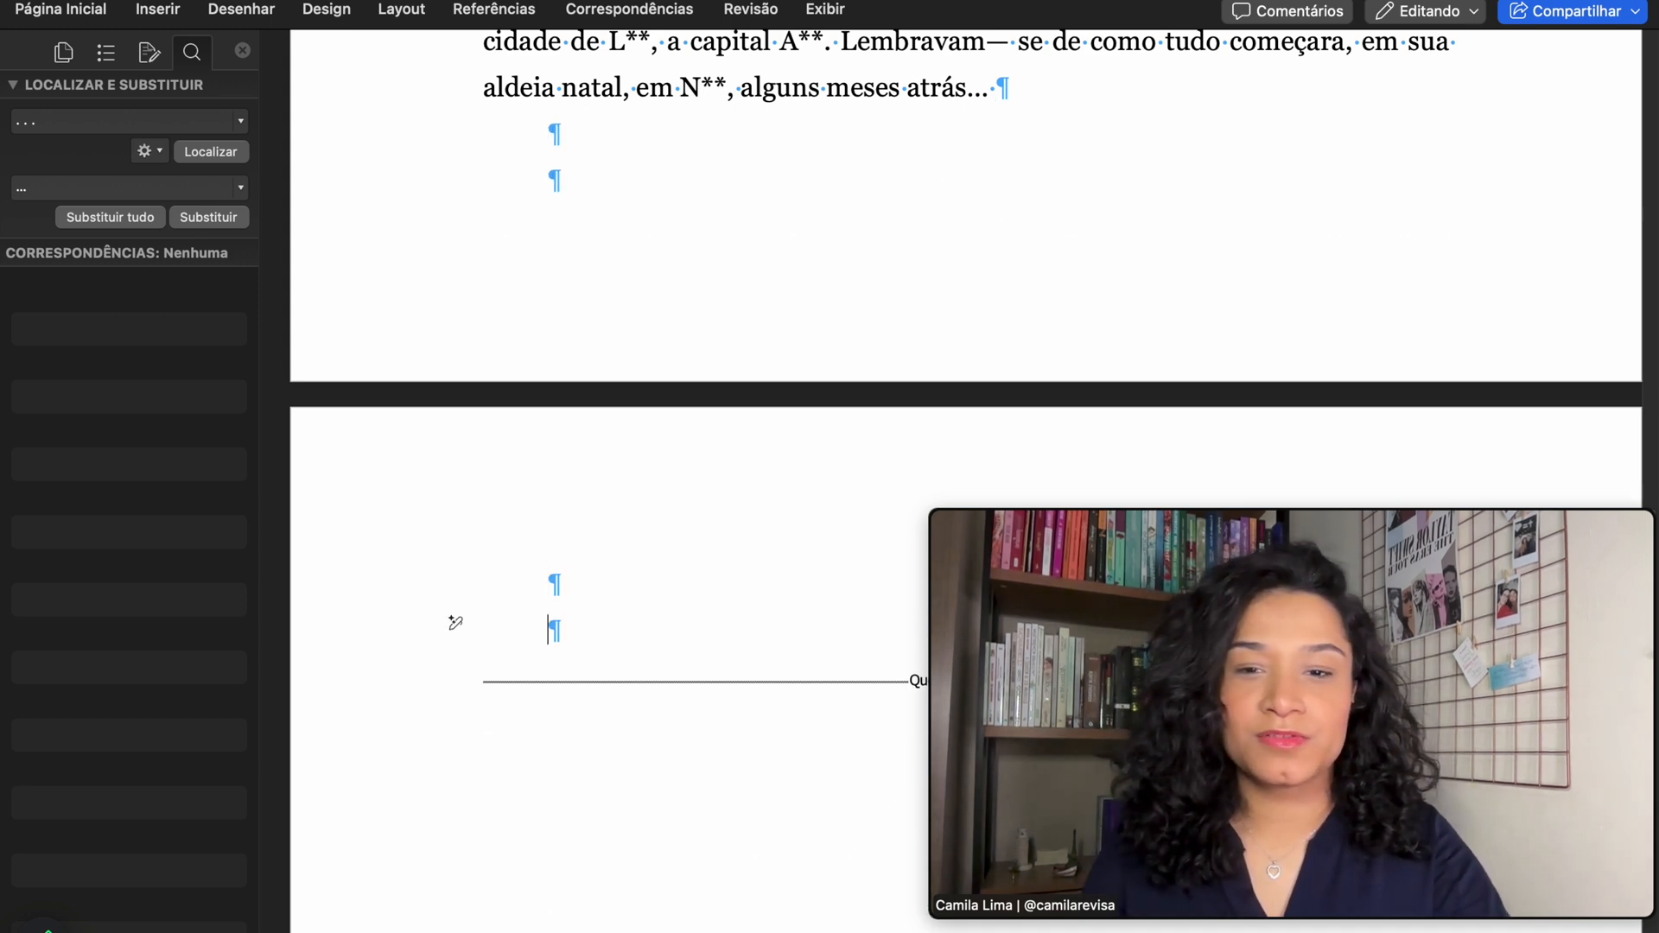
pyautogui.scroll(-10, 1065, 237)
pyautogui.scroll(3, 763, 284)
pyautogui.scroll(3, 762, 284)
pyautogui.hscroll(-3, 762, 285)
pyautogui.scroll(-6, 488, 623)
pyautogui.scroll(3, 738, 415)
pyautogui.scroll(-3, 738, 415)
pyautogui.scroll(1, 738, 415)
pyautogui.scroll(-5, 559, 449)
pyautogui.press('BackSpace')
pyautogui.press('BackSpace')
pyautogui.press('BackSpace')
pyautogui.press('BackSpace')
pyautogui.press('BackSpace')
pyautogui.press('BackSpace')
pyautogui.press('BackSpace')
pyautogui.press('BackSpace')
# - Delete the tabs before the 'Mas você poderá', 'Entendi, entendi' and 'Ah, corta essa!' dialogue dashes
pyautogui.scroll(-2, 1008, 217)
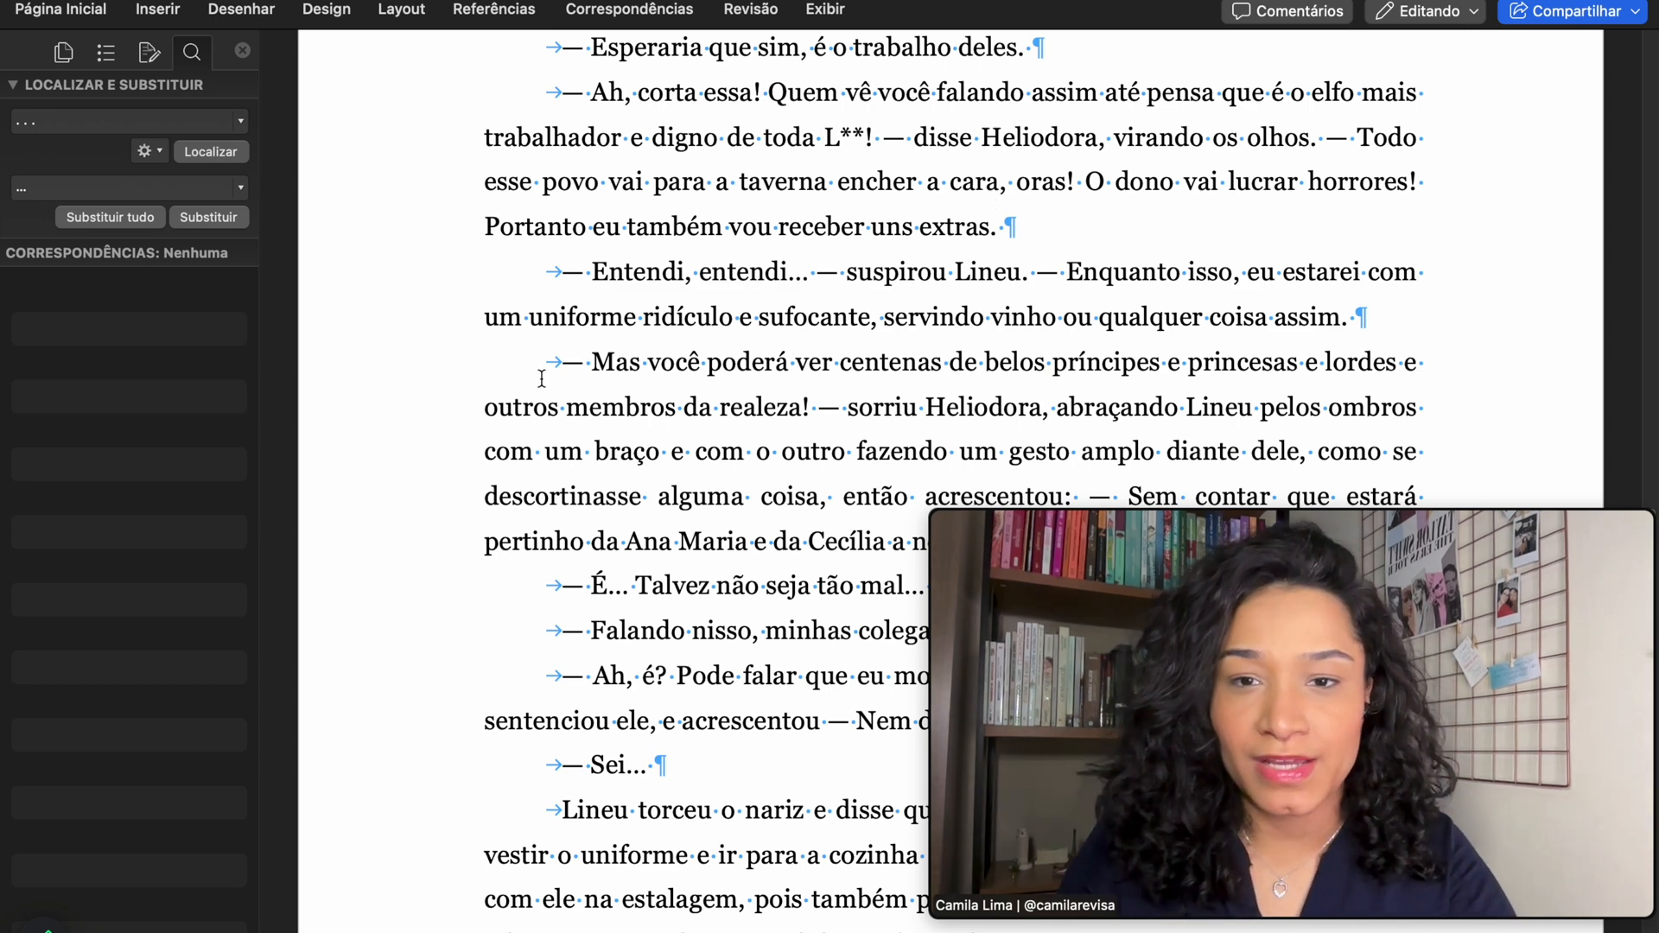
pyautogui.click(562, 363)
pyautogui.press('BackSpace')
pyautogui.click(551, 277)
pyautogui.press('BackSpace')
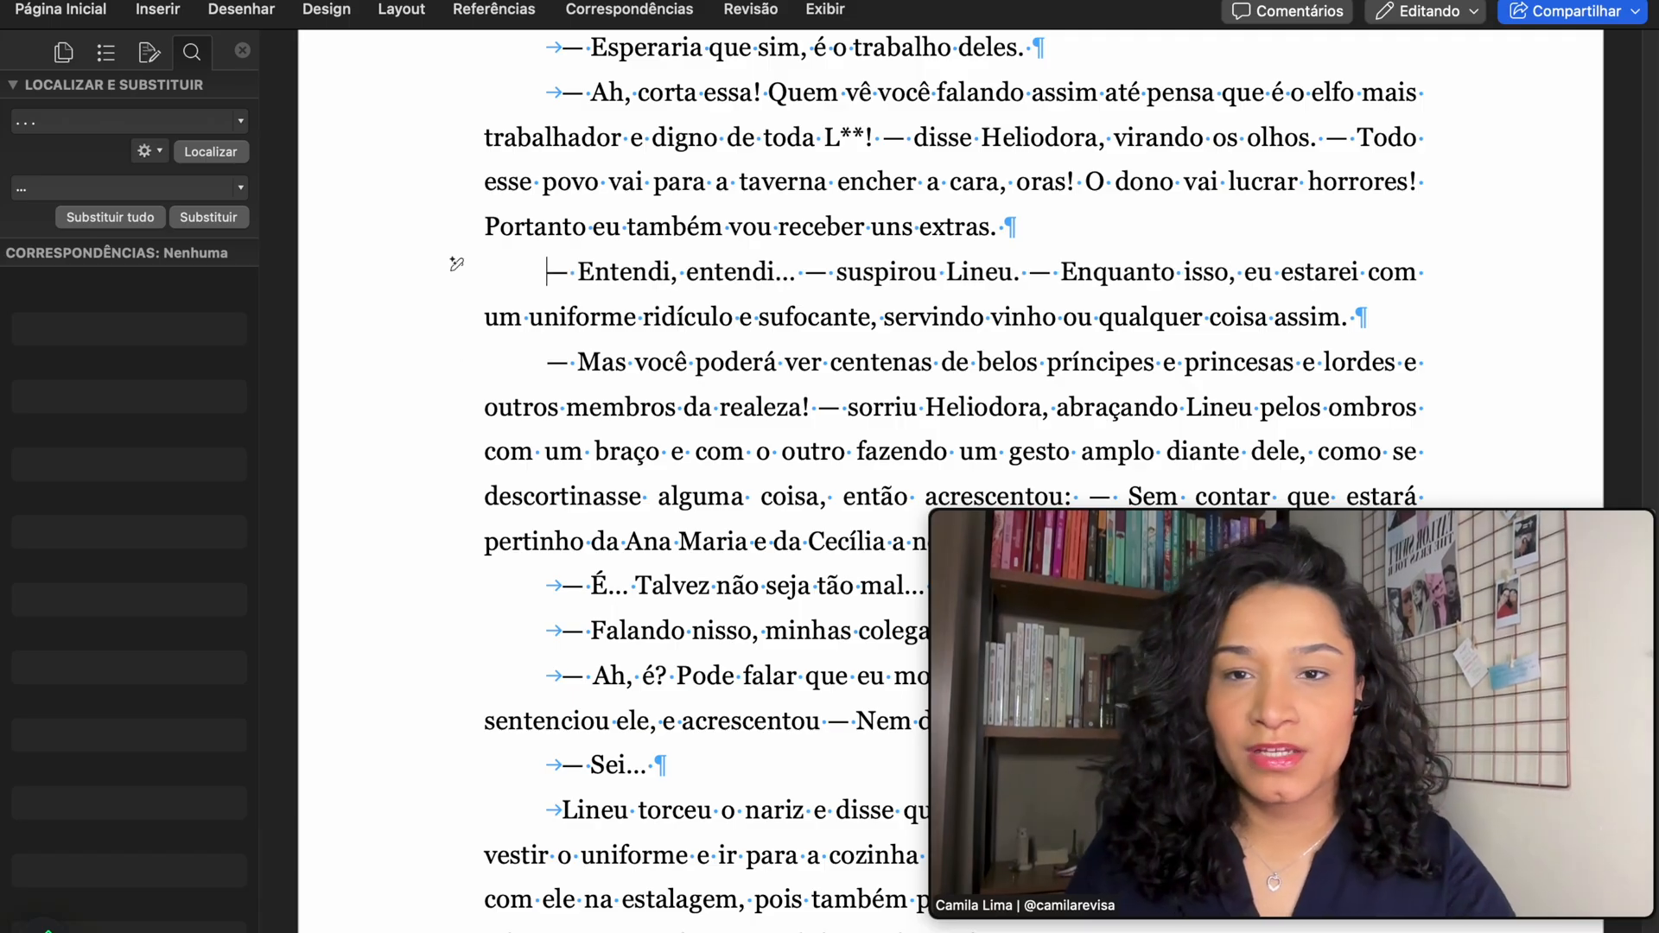
pyautogui.scroll(3, 456, 264)
pyautogui.click(457, 246)
pyautogui.press('BackSpace')
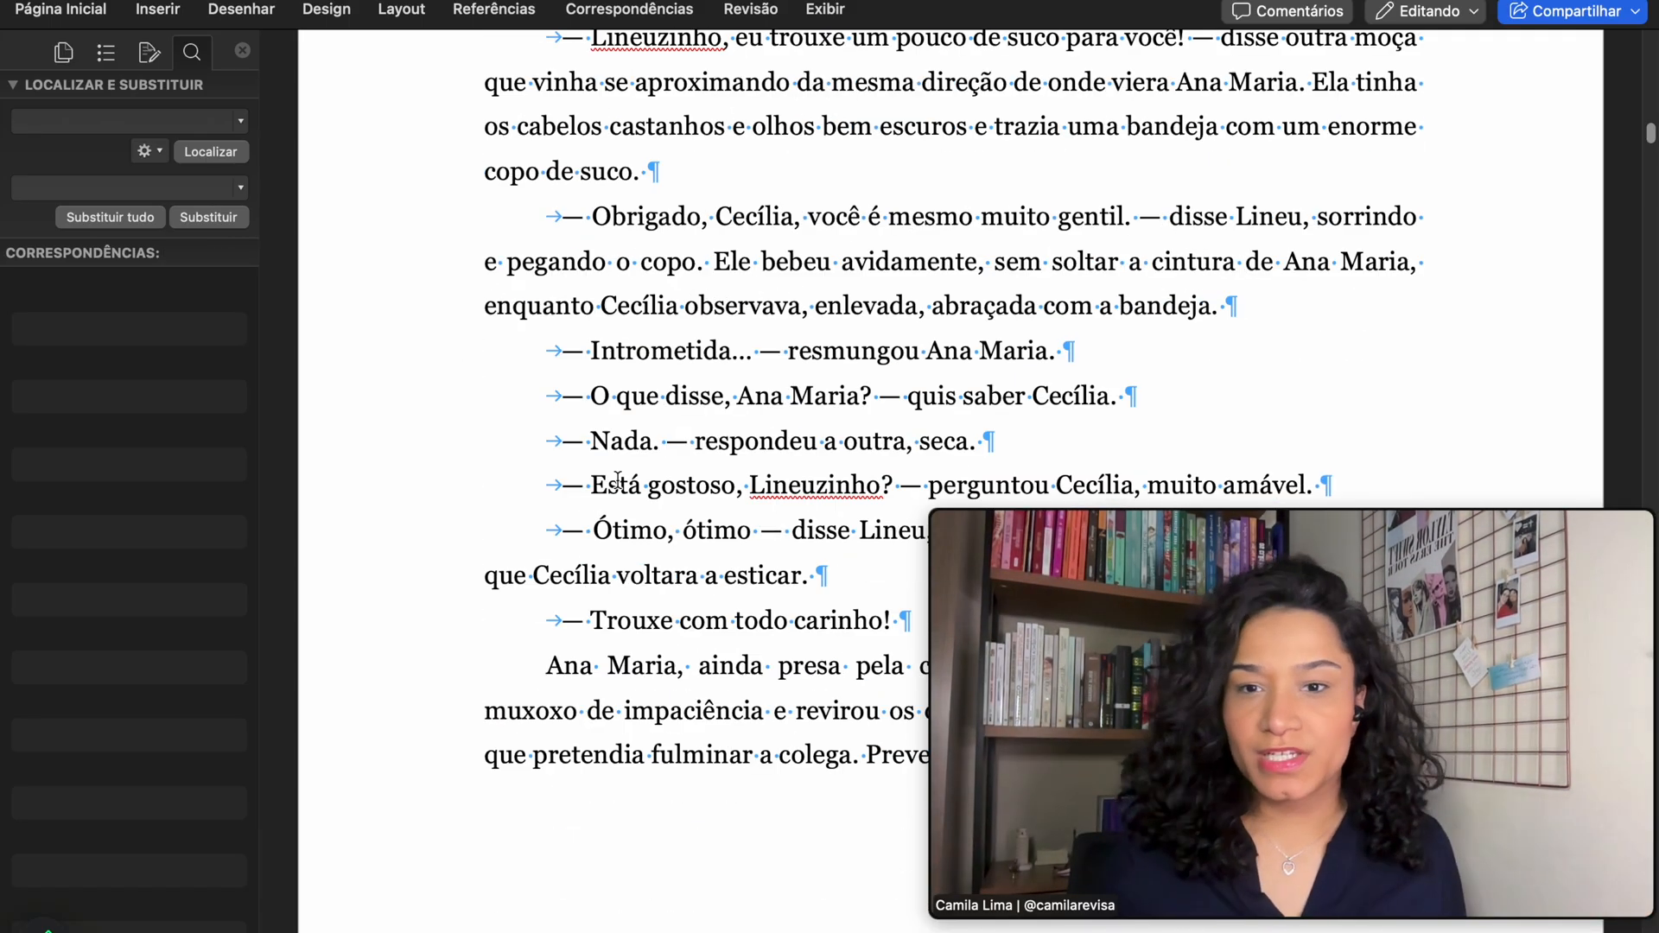
# - Search for Tab Character (^t) with an empty replacement, stepping through the matches
pyautogui.click(241, 122)
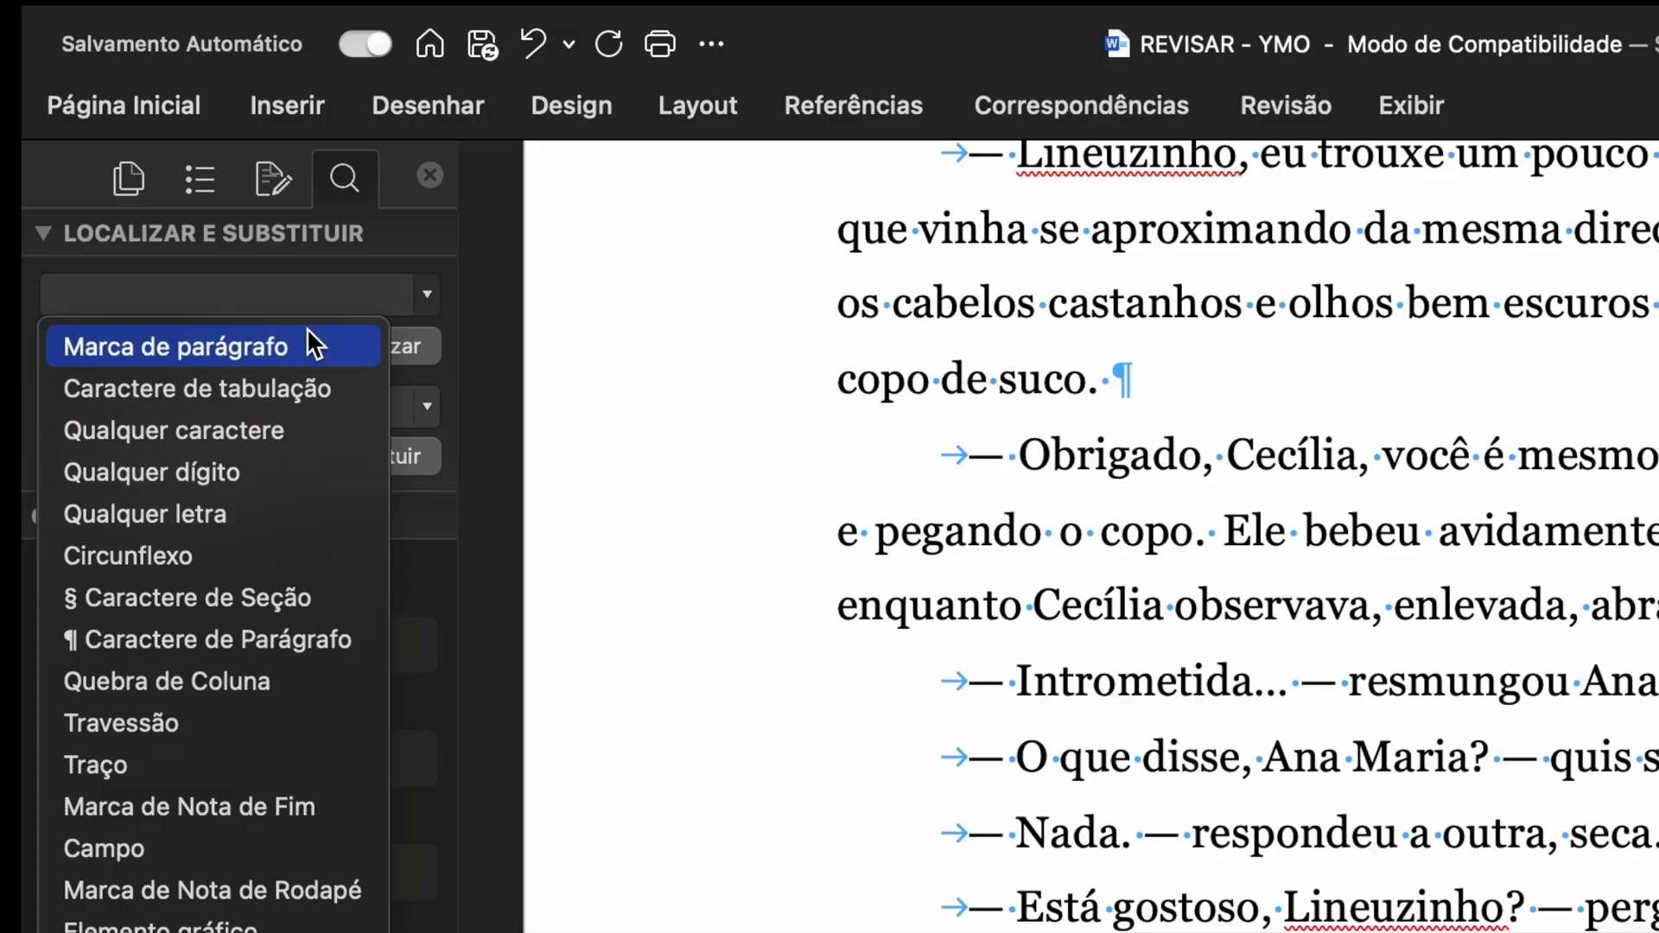
pyautogui.click(146, 181)
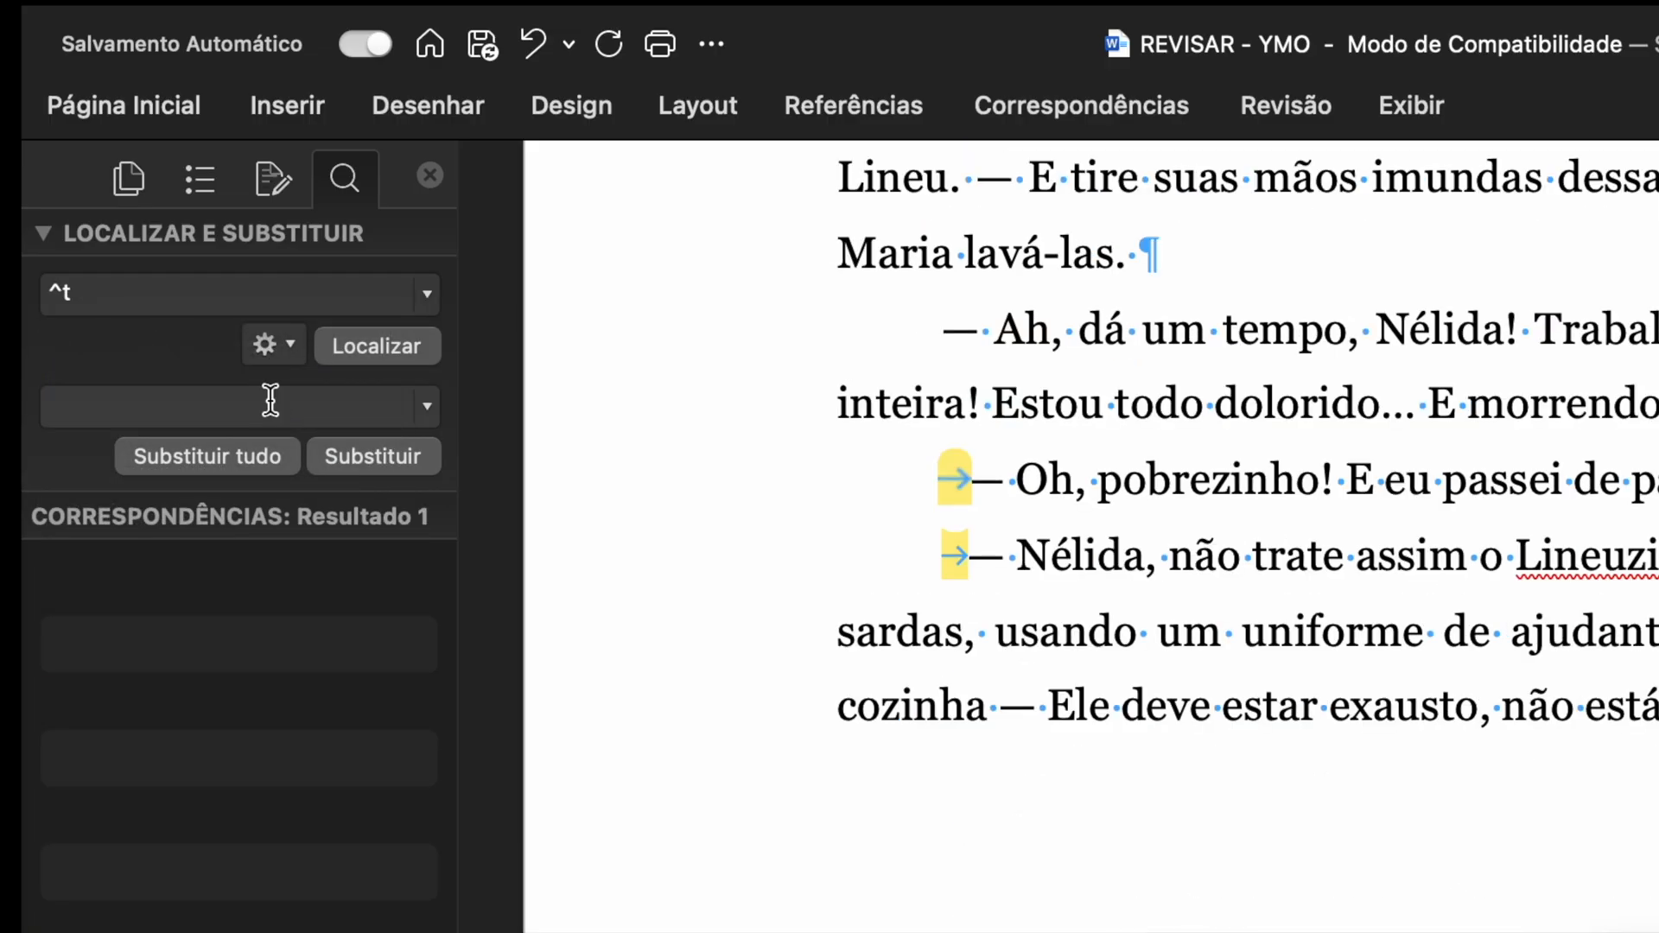
pyautogui.click(362, 289)
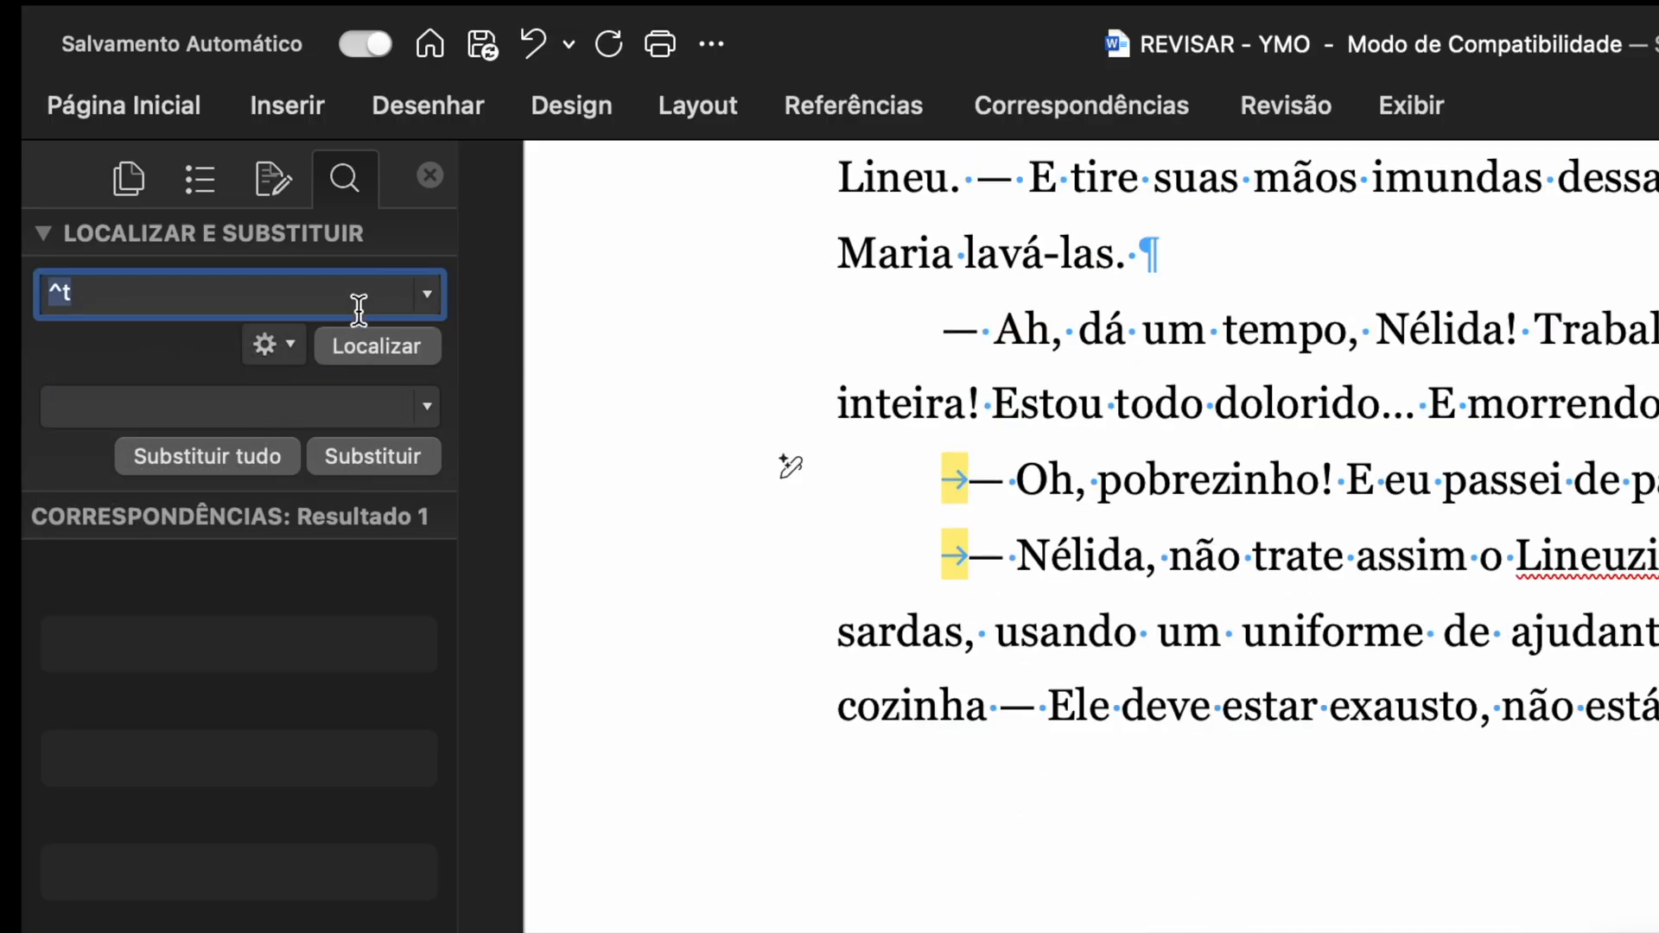
pyautogui.click(349, 359)
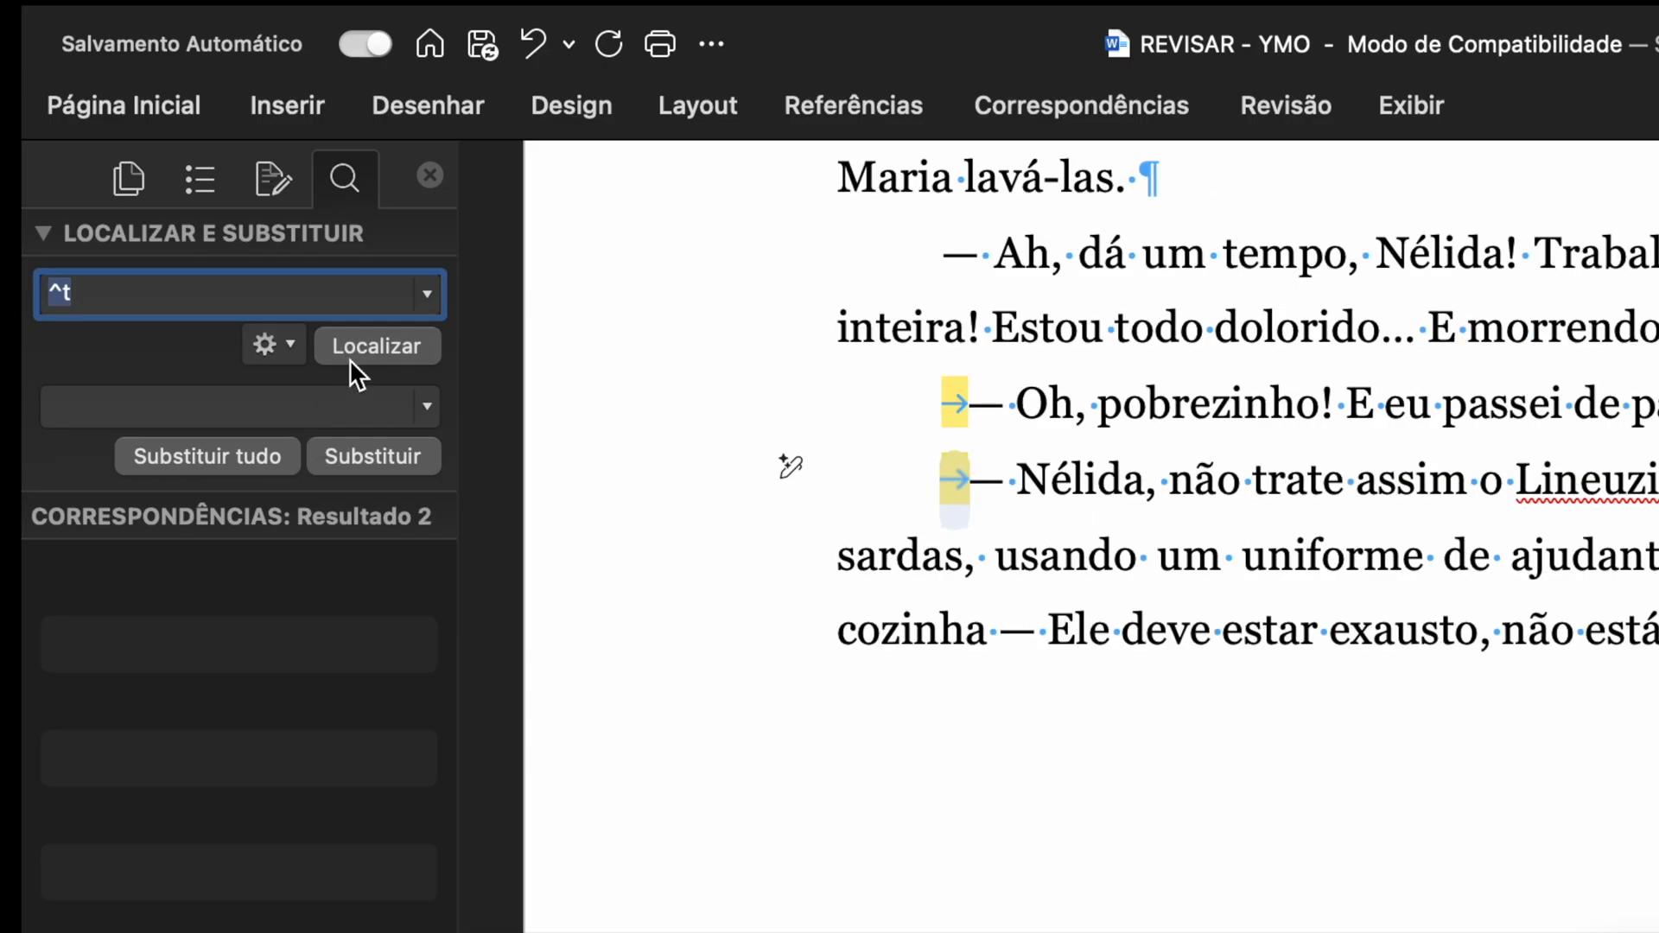
pyautogui.click(349, 360)
pyautogui.click(350, 359)
pyautogui.click(363, 359)
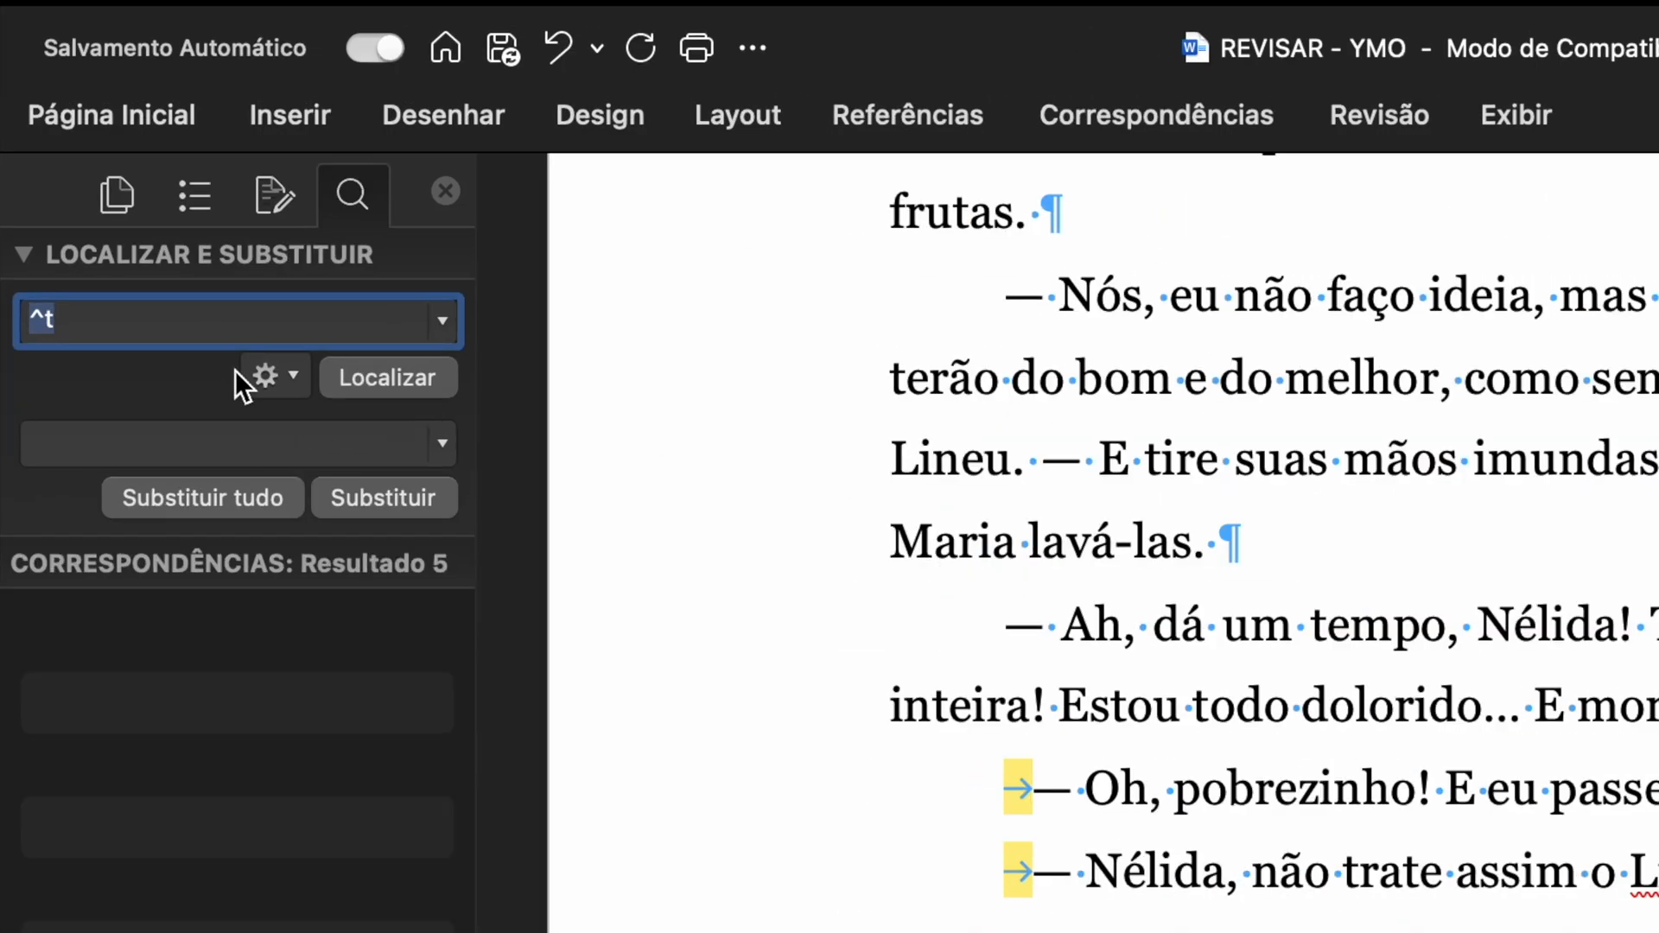
pyautogui.click(275, 408)
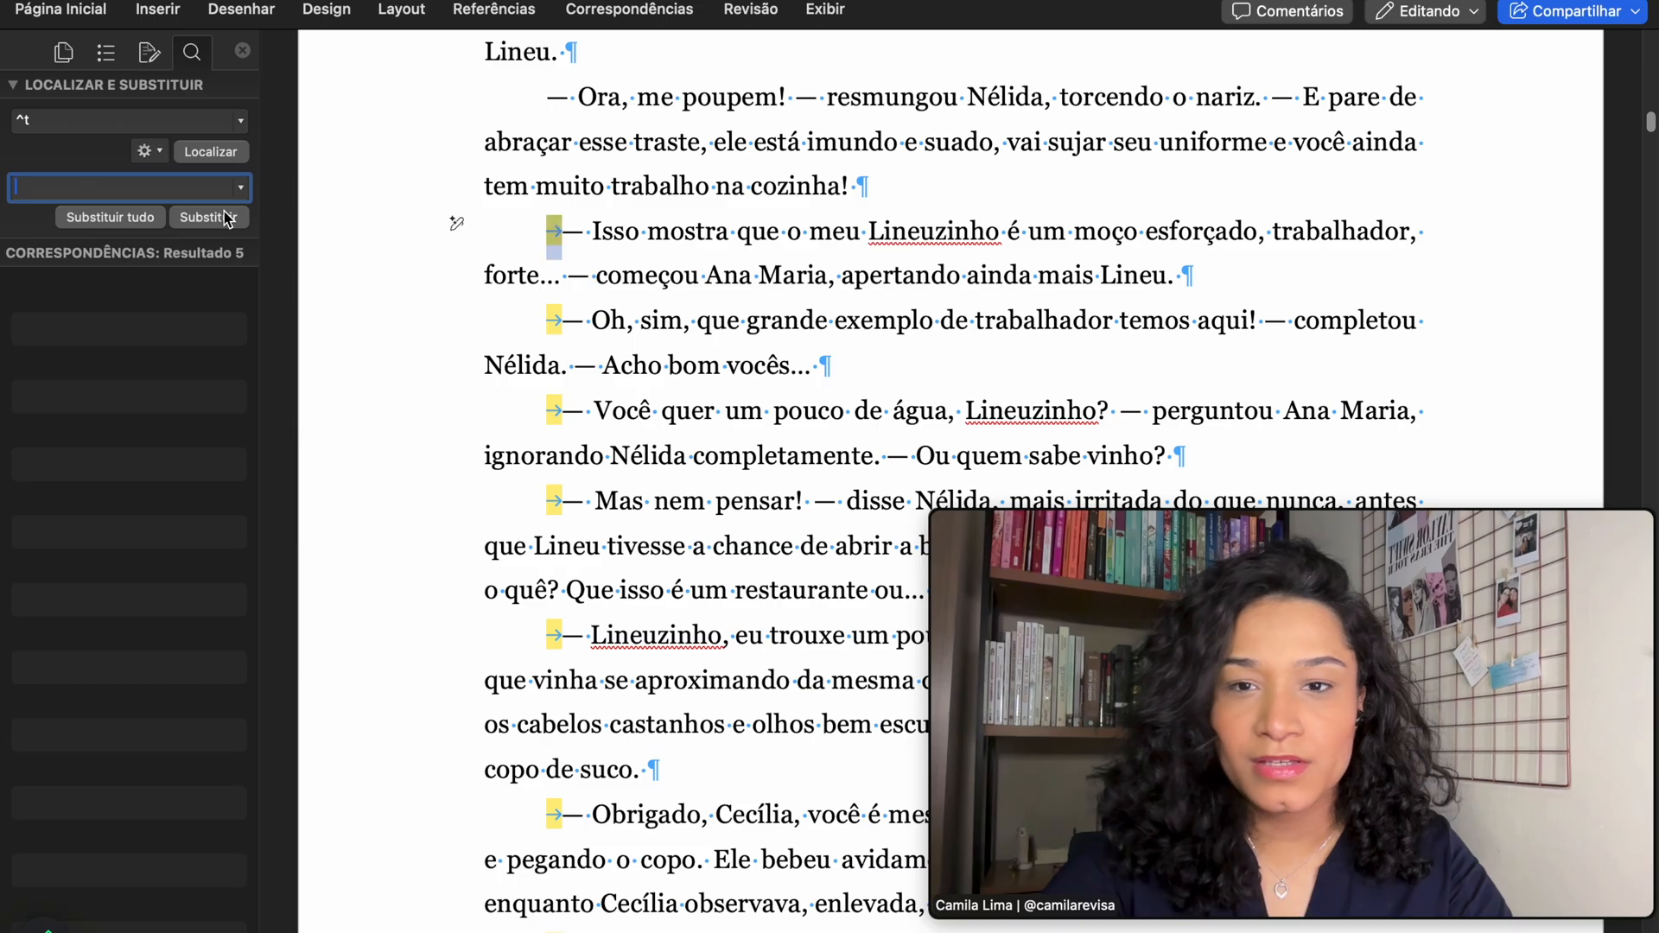
# - Replace all tab characters with nothing, removing 128 tabs, and clear the search term
pyautogui.click(415, 496)
pyautogui.click(415, 496)
pyautogui.press('super+z')
pyautogui.scroll(3, 498, 315)
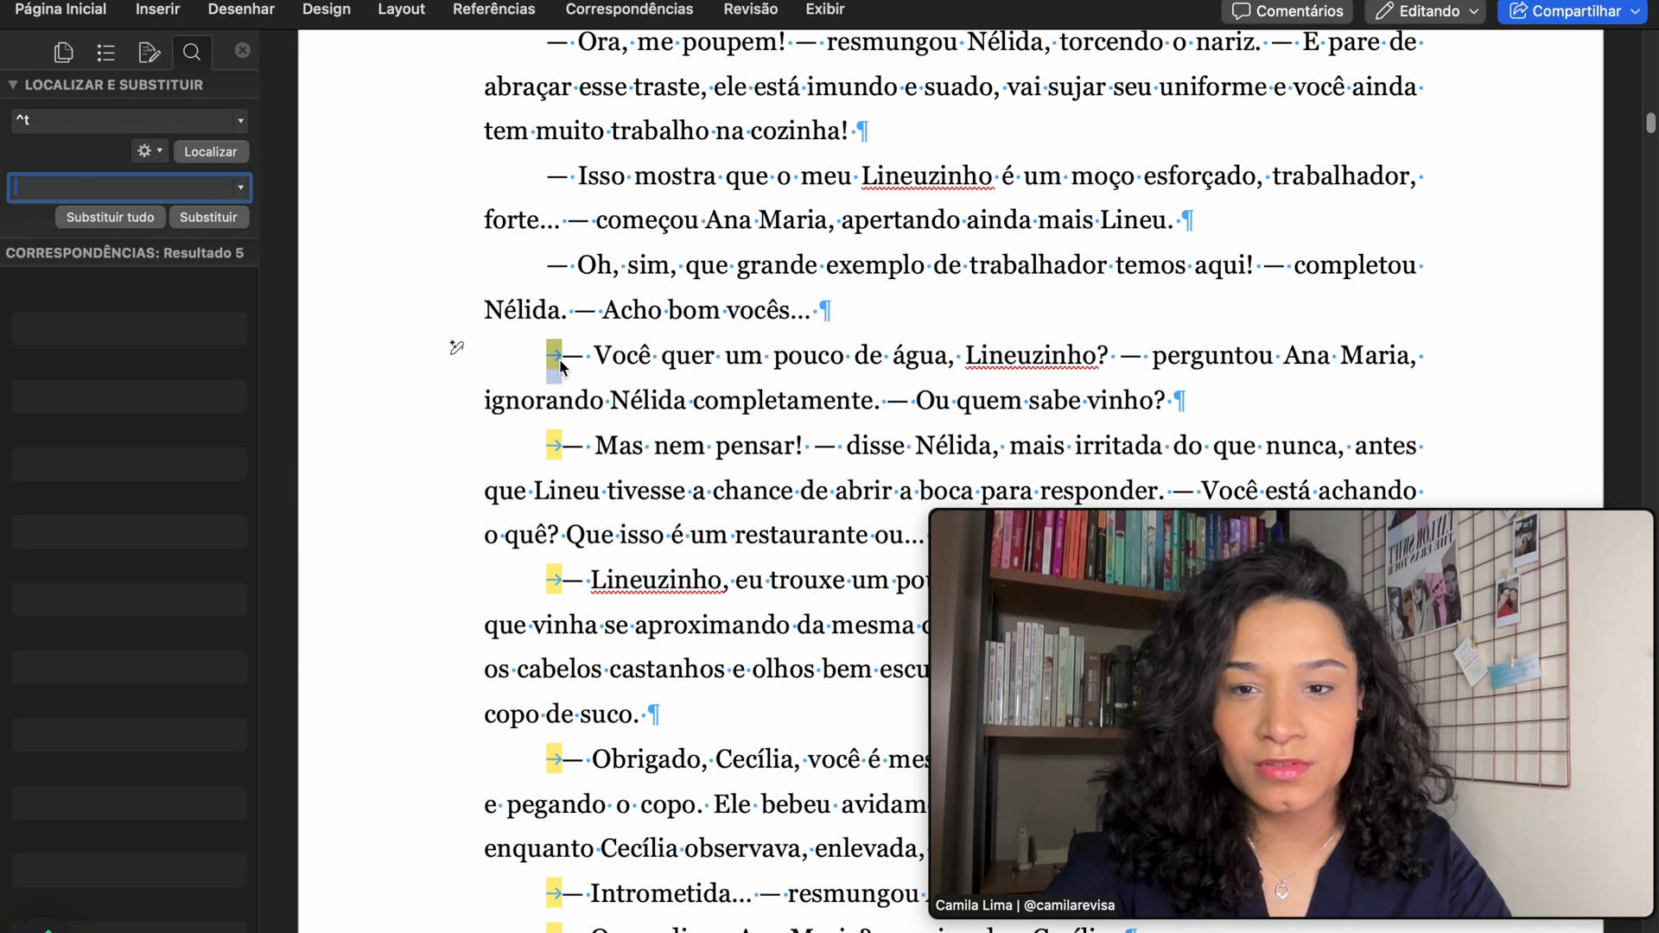
pyautogui.click(208, 217)
pyautogui.click(208, 217)
pyautogui.click(101, 219)
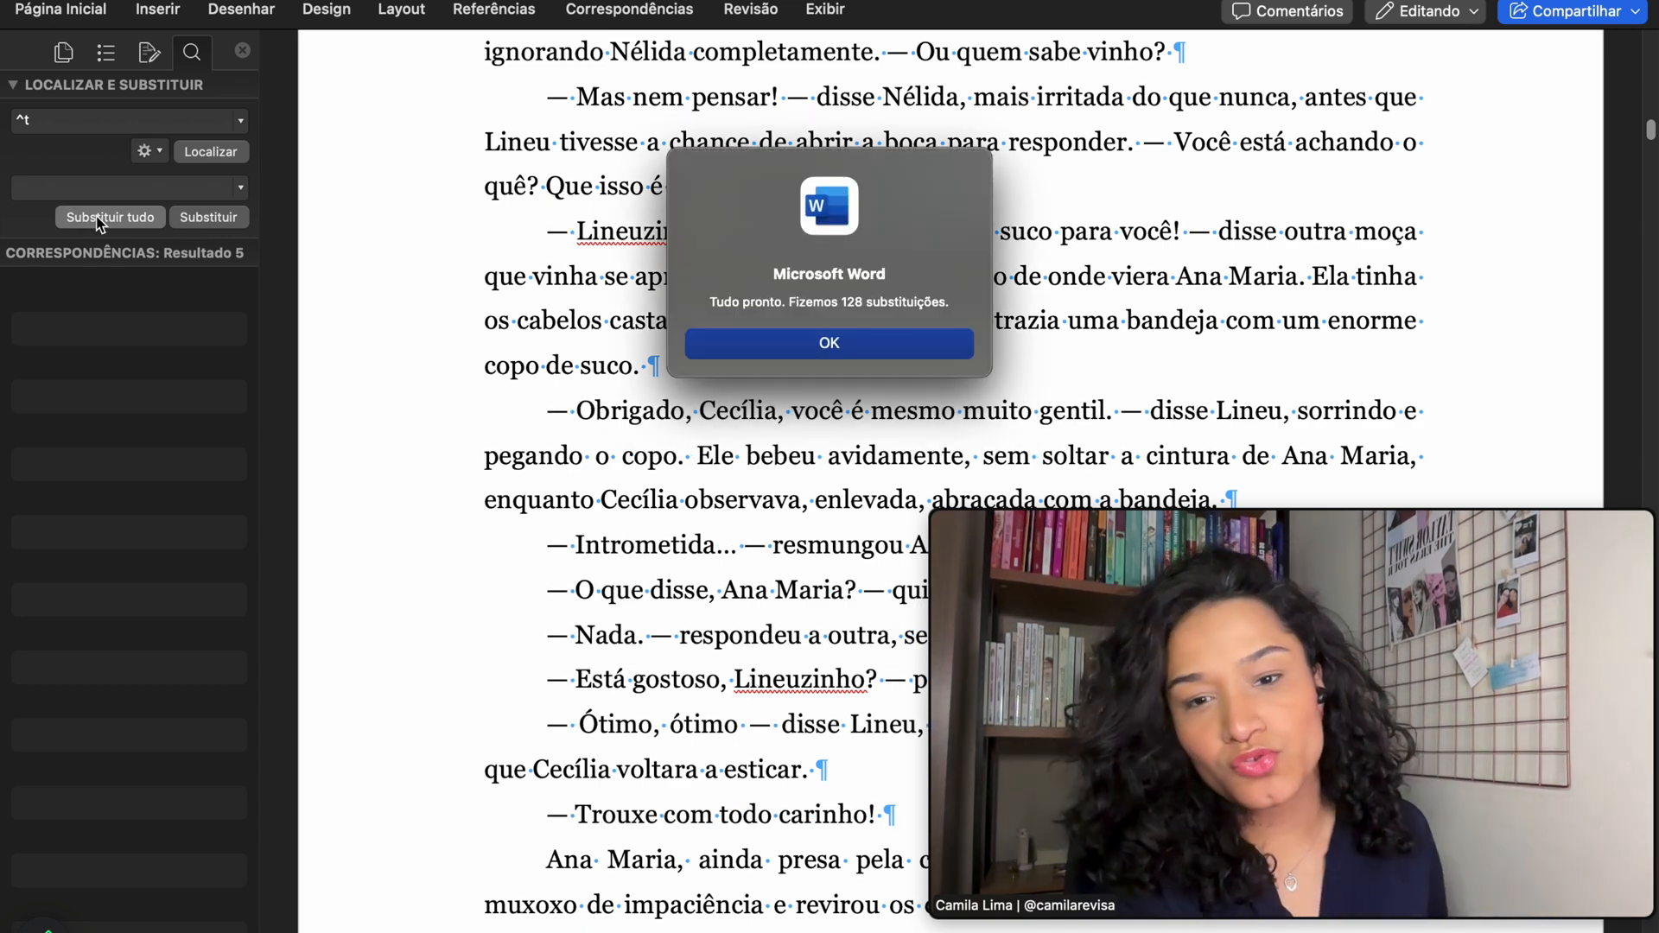
pyautogui.click(779, 356)
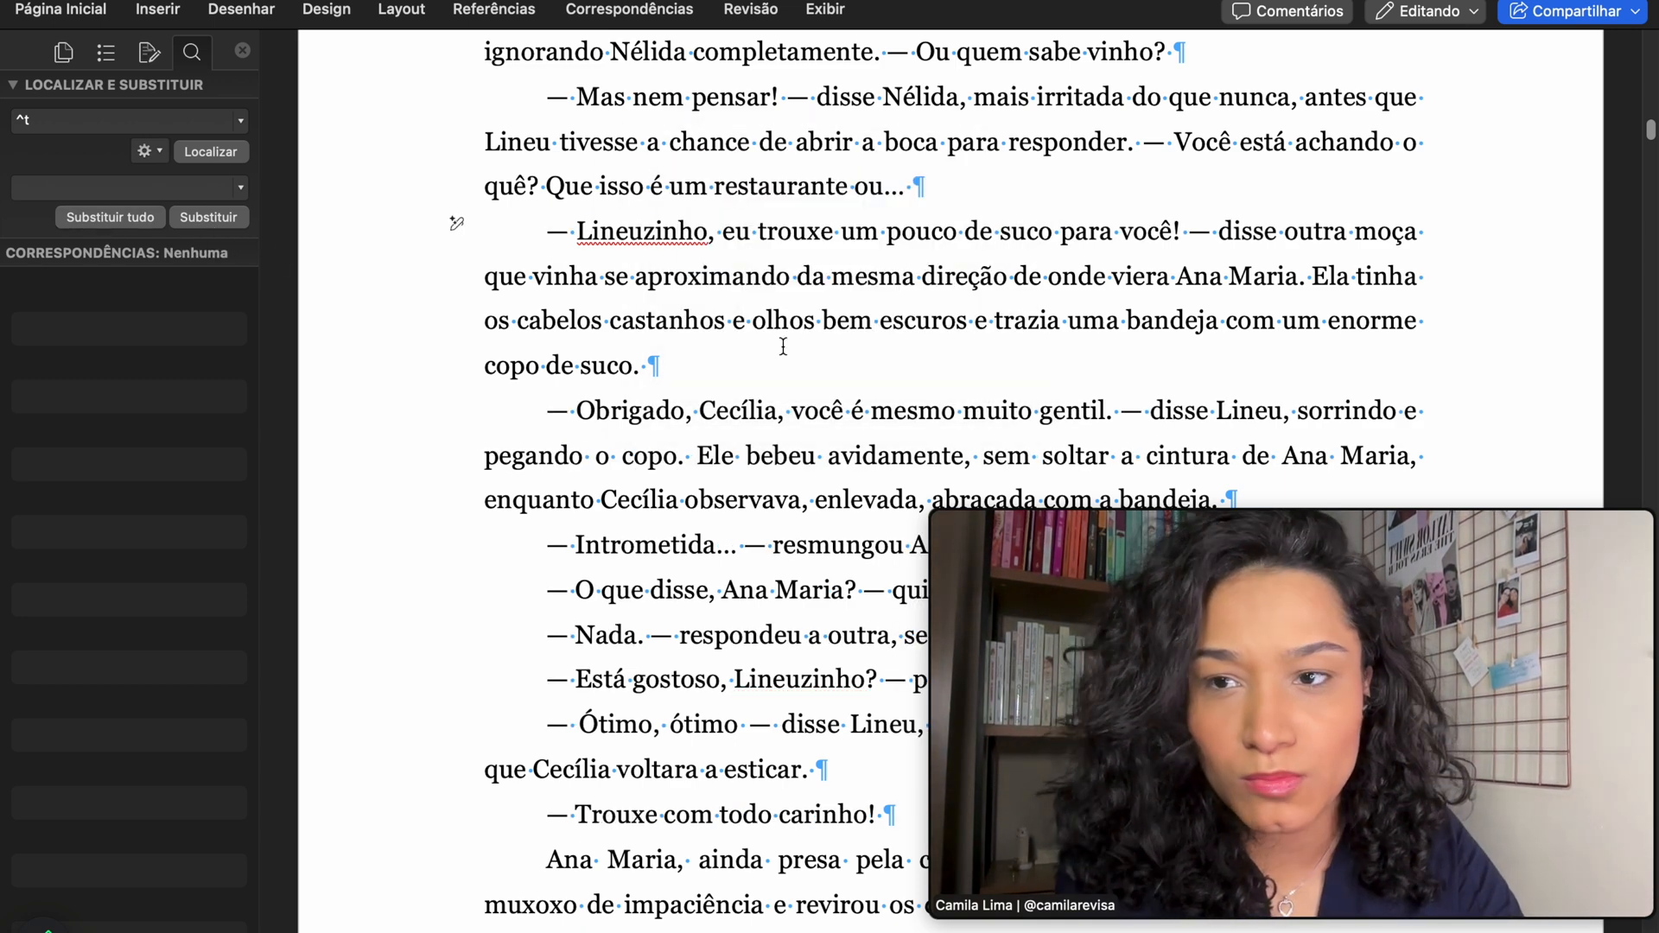
pyautogui.click(156, 127)
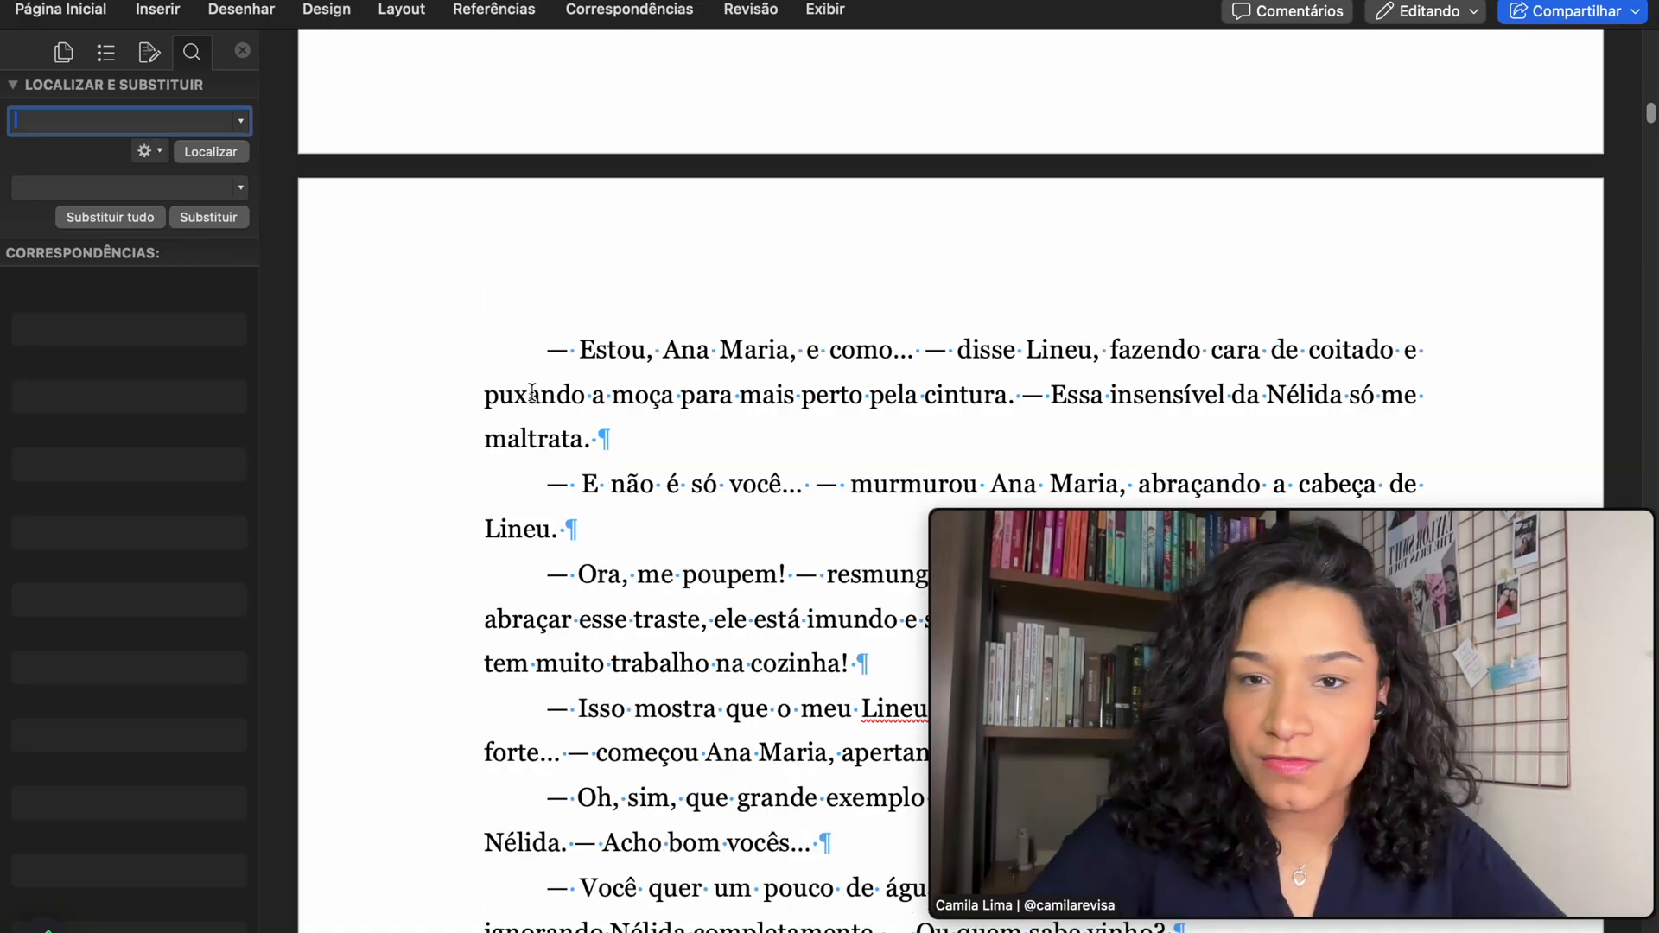